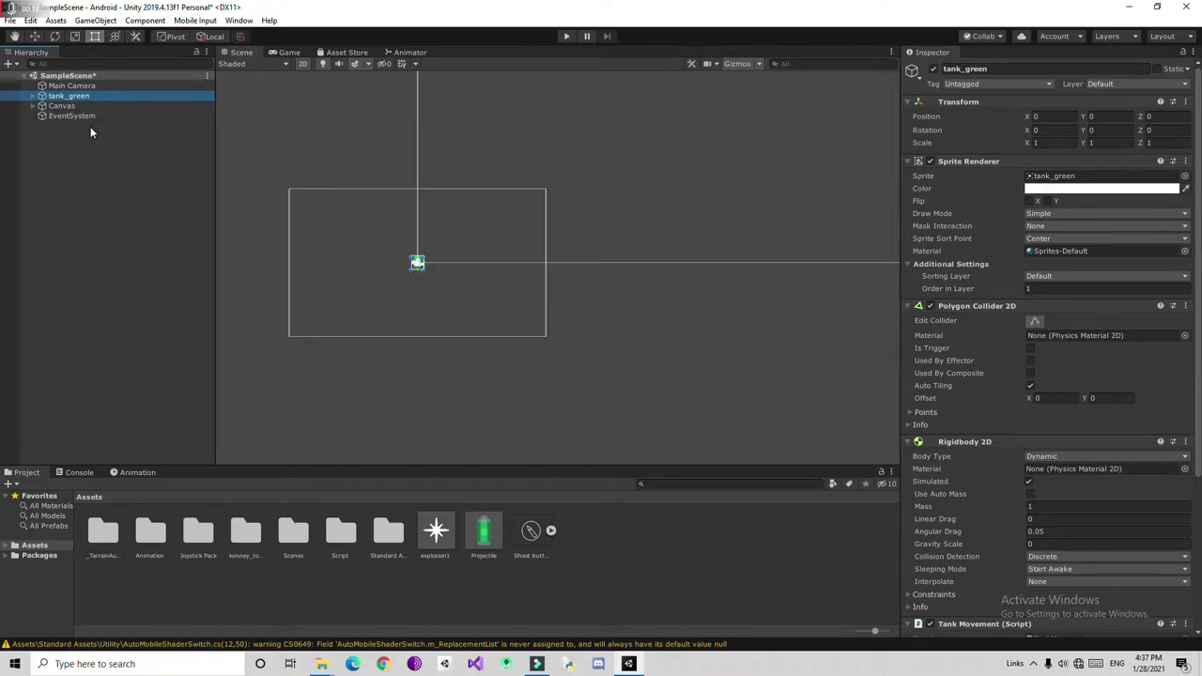
- Bring up the Window menu and look over its 2D > Tile Palette and Package Manager entries
click(241, 22)
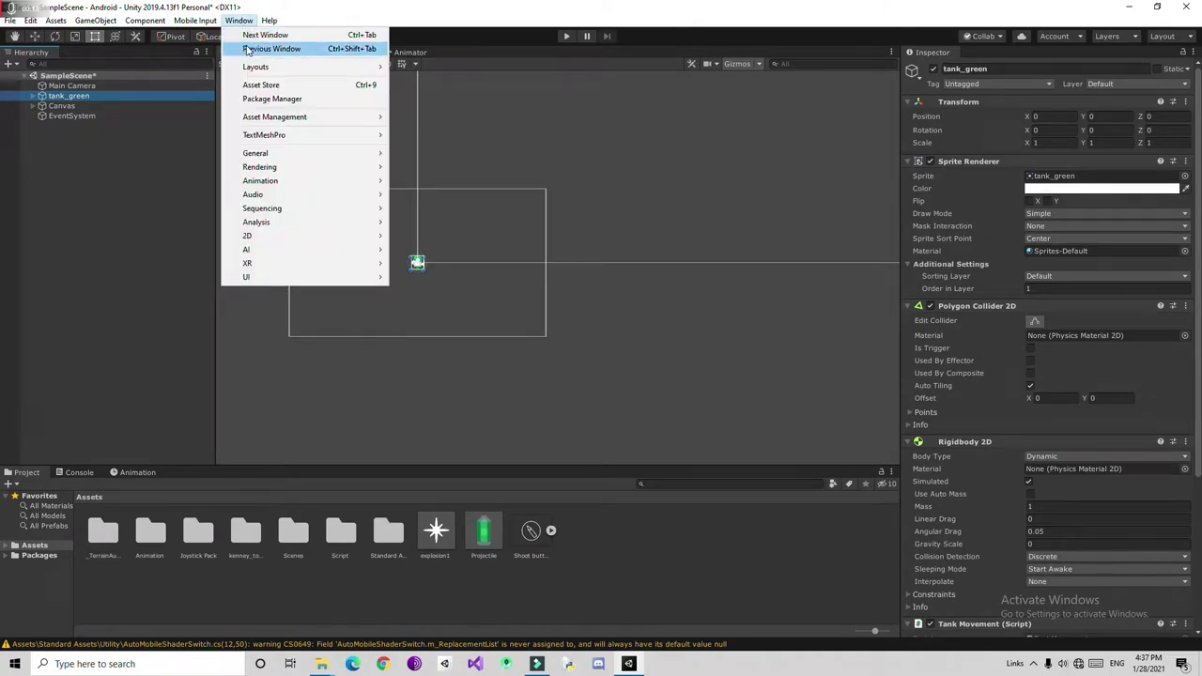
mouse_move(264, 240)
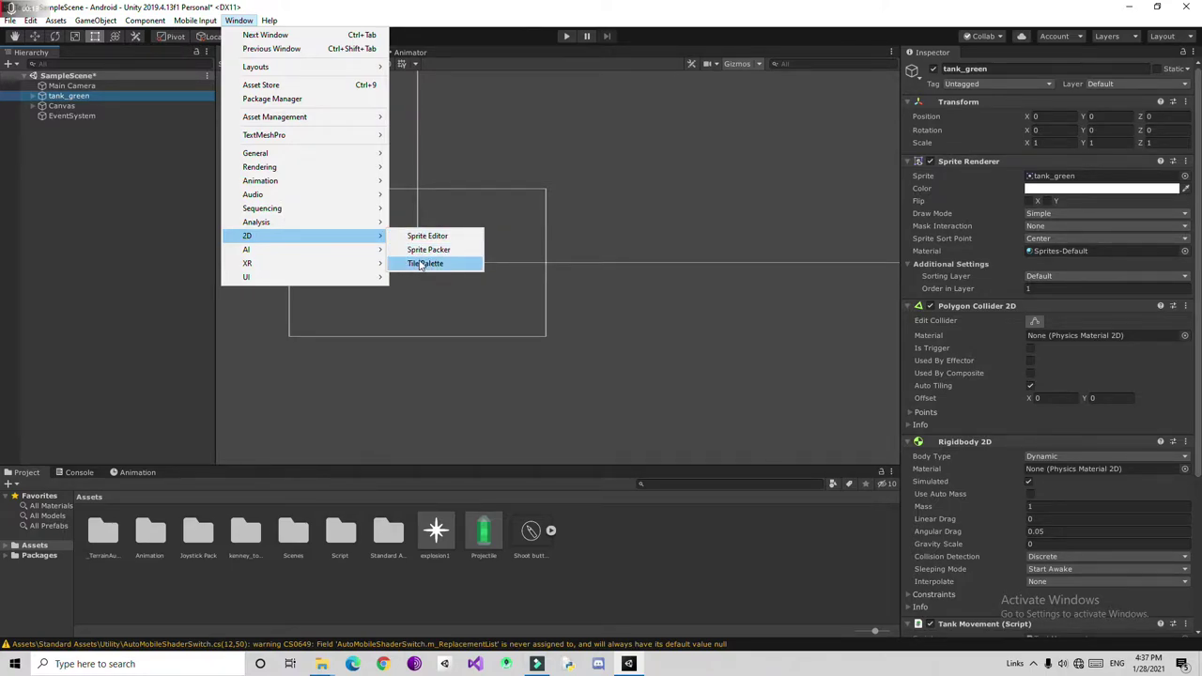
mouse_move(355, 225)
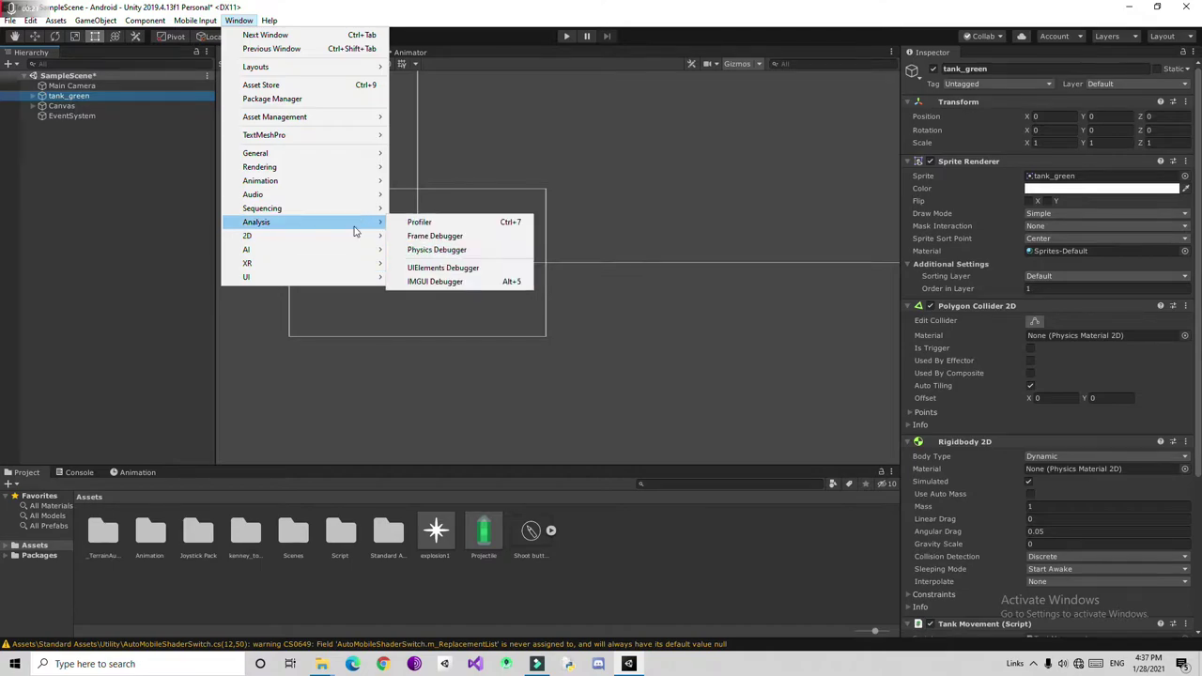
- Confirm in Package Manager that 2D Tilemap Editor 1.0.0 is installed, refresh, and close it
click(295, 100)
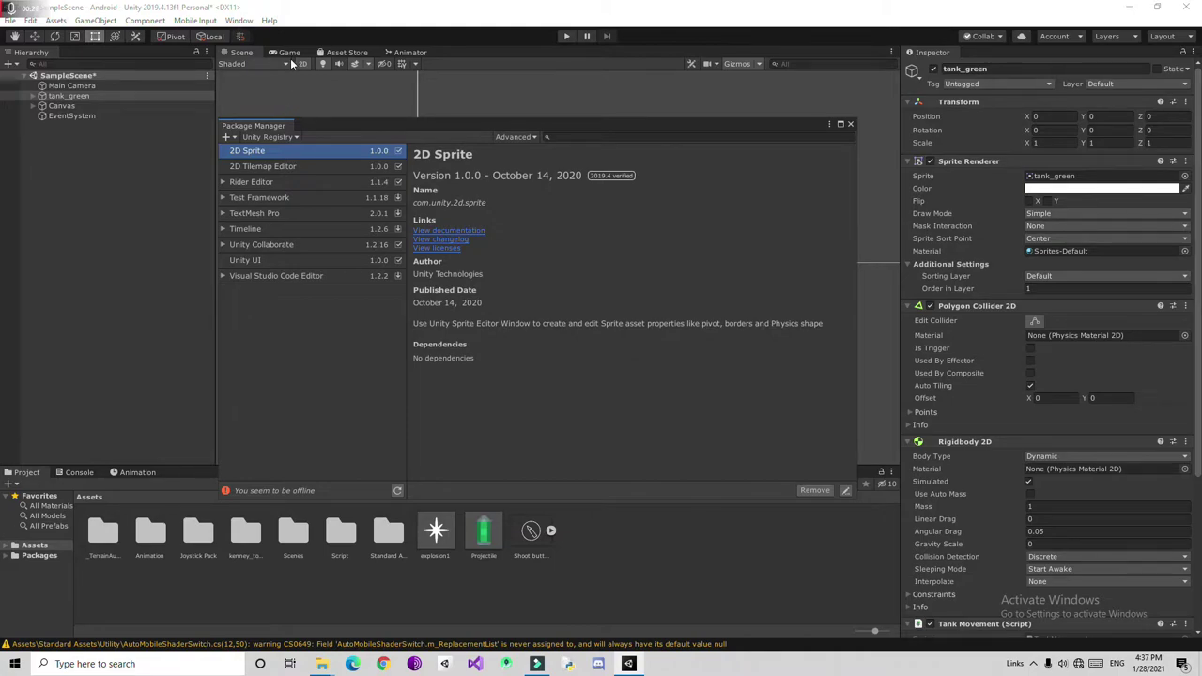
click(254, 167)
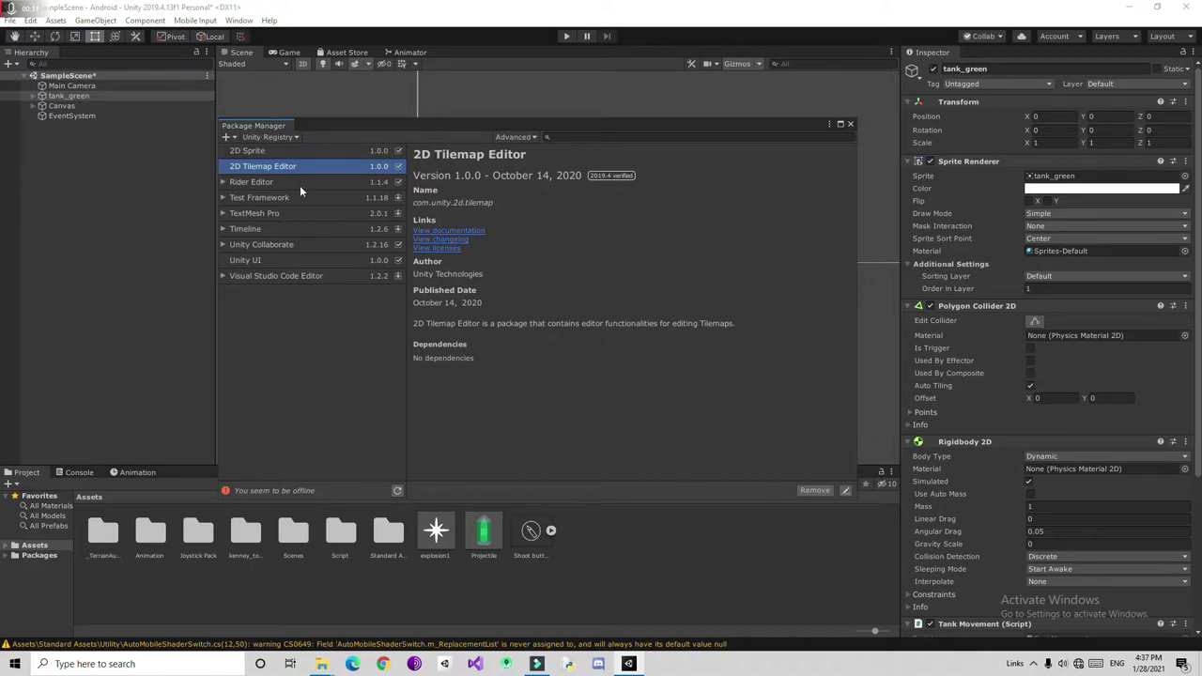
click(396, 490)
click(854, 126)
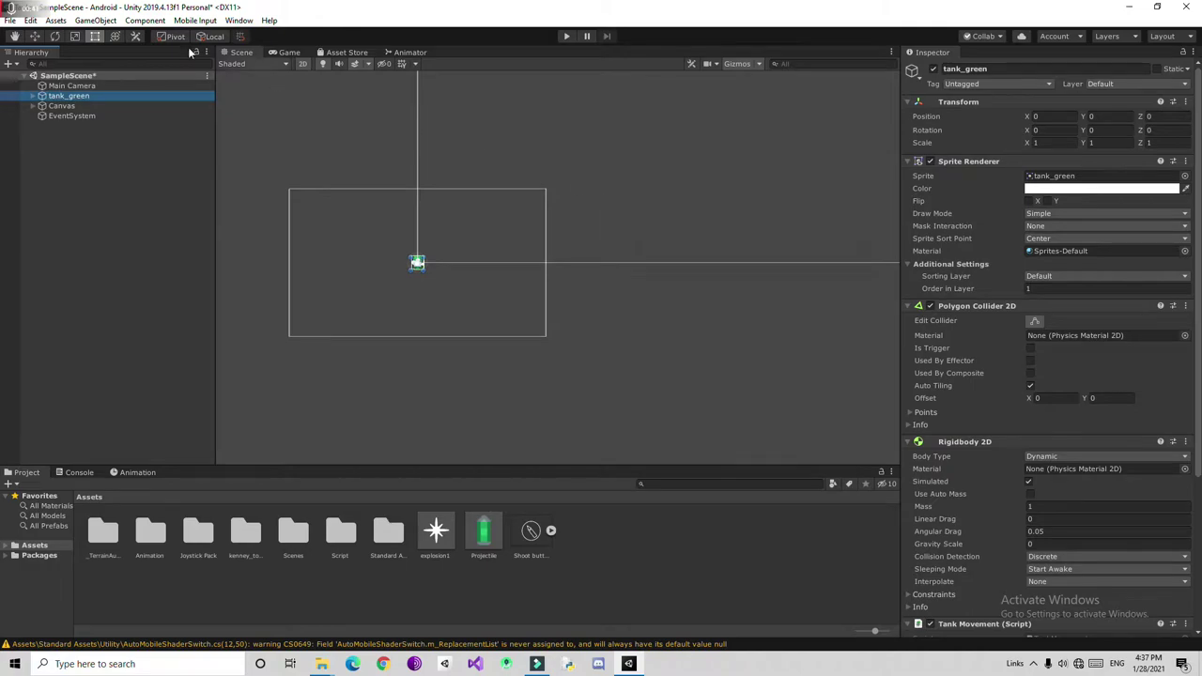
click(239, 20)
- Open the Tile Palette and create a Rectangle-grid palette named New Palette
click(238, 19)
click(239, 19)
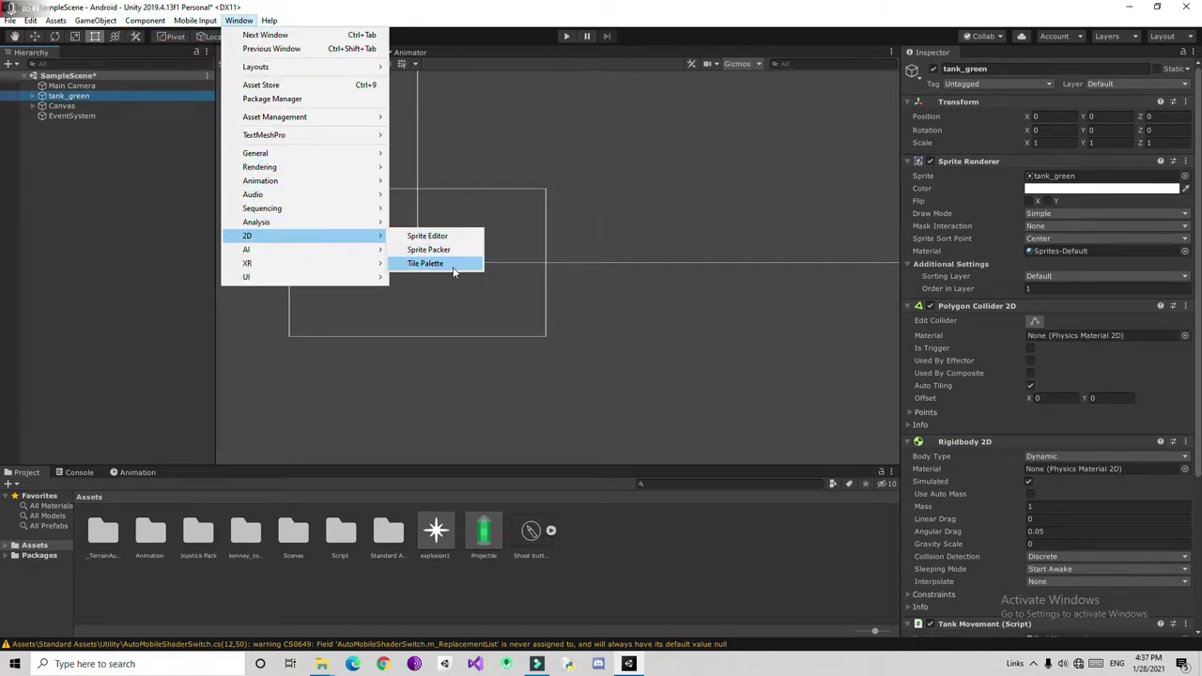
click(430, 263)
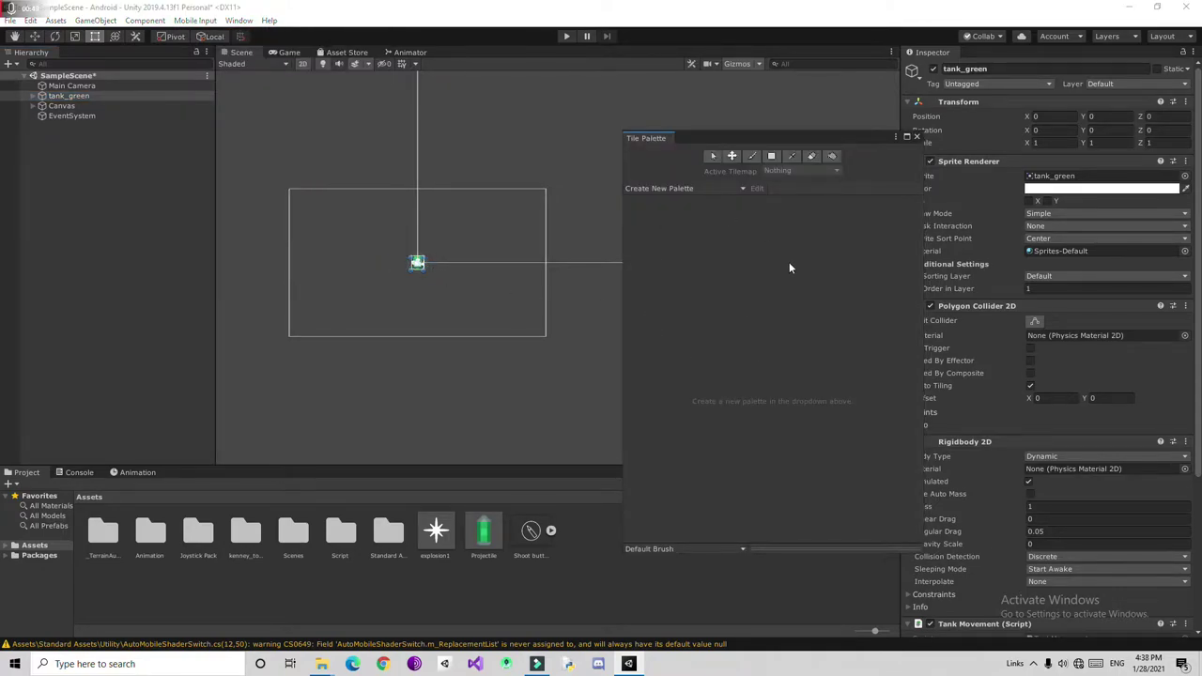
click(651, 193)
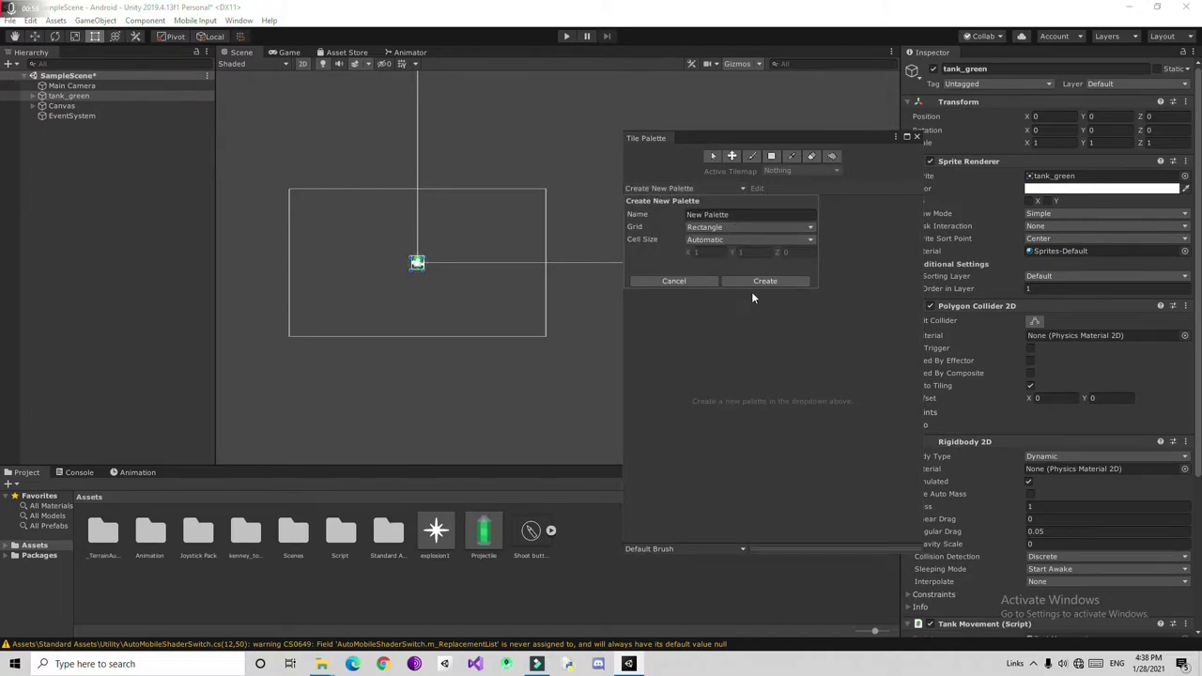
click(749, 227)
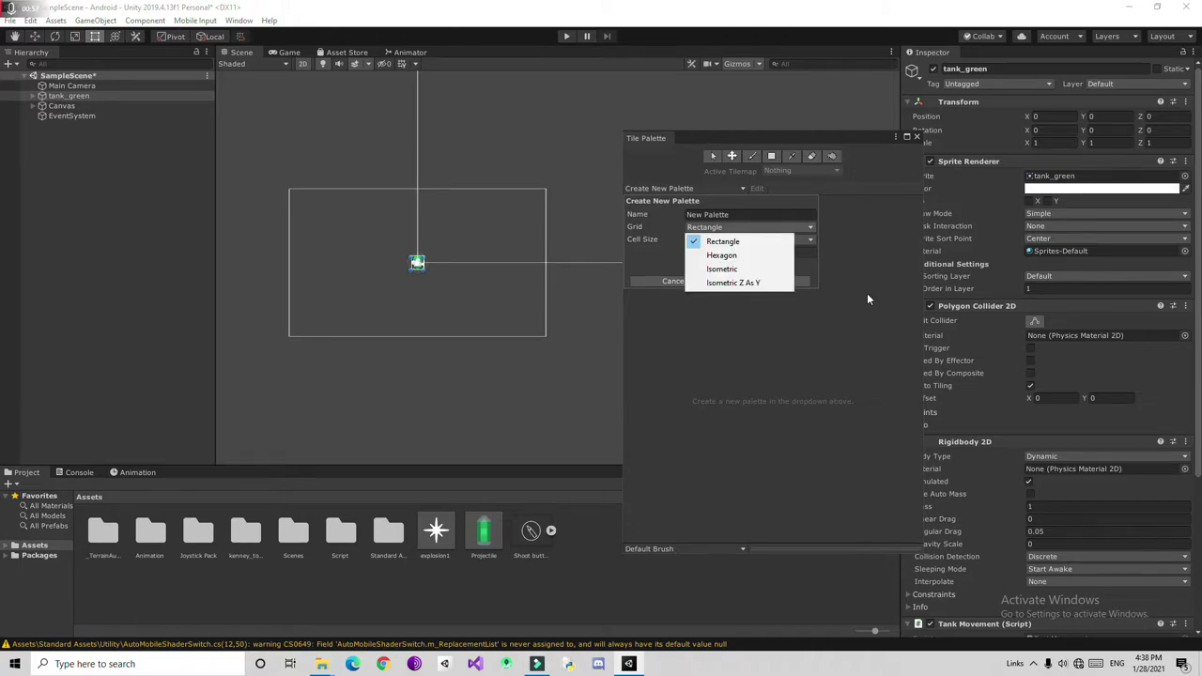
click(649, 192)
click(649, 192)
click(759, 281)
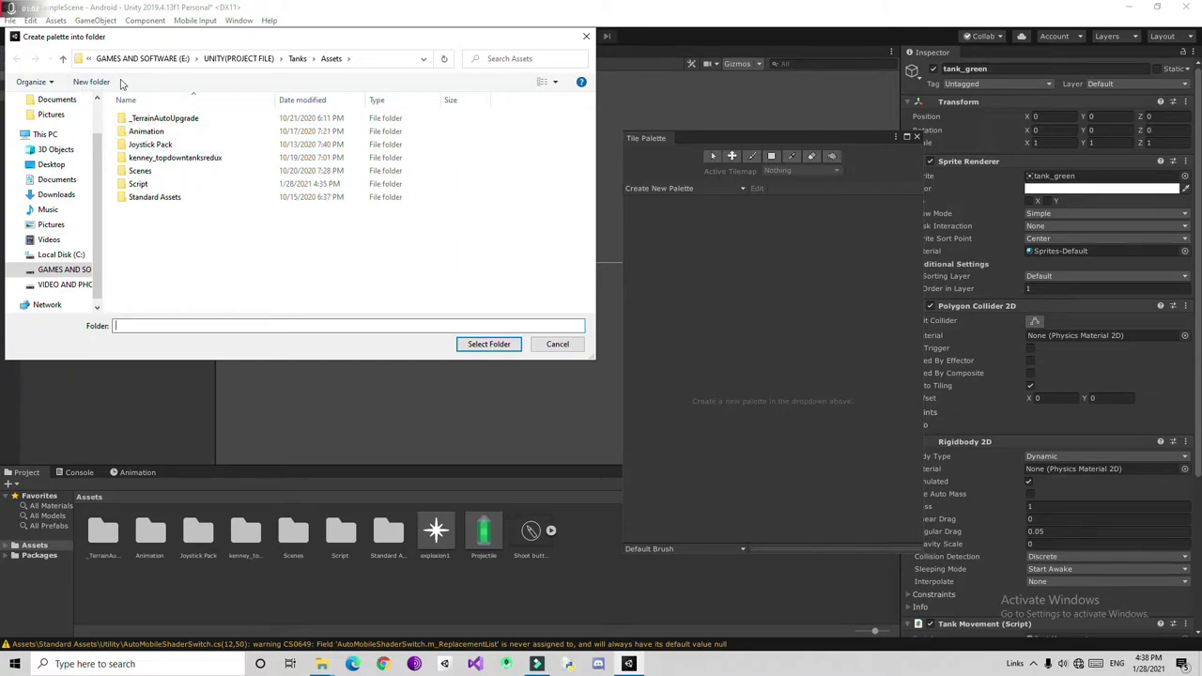
- Create a Tiles folder in Assets and save New Palette into it
click(90, 82)
text(Ti)
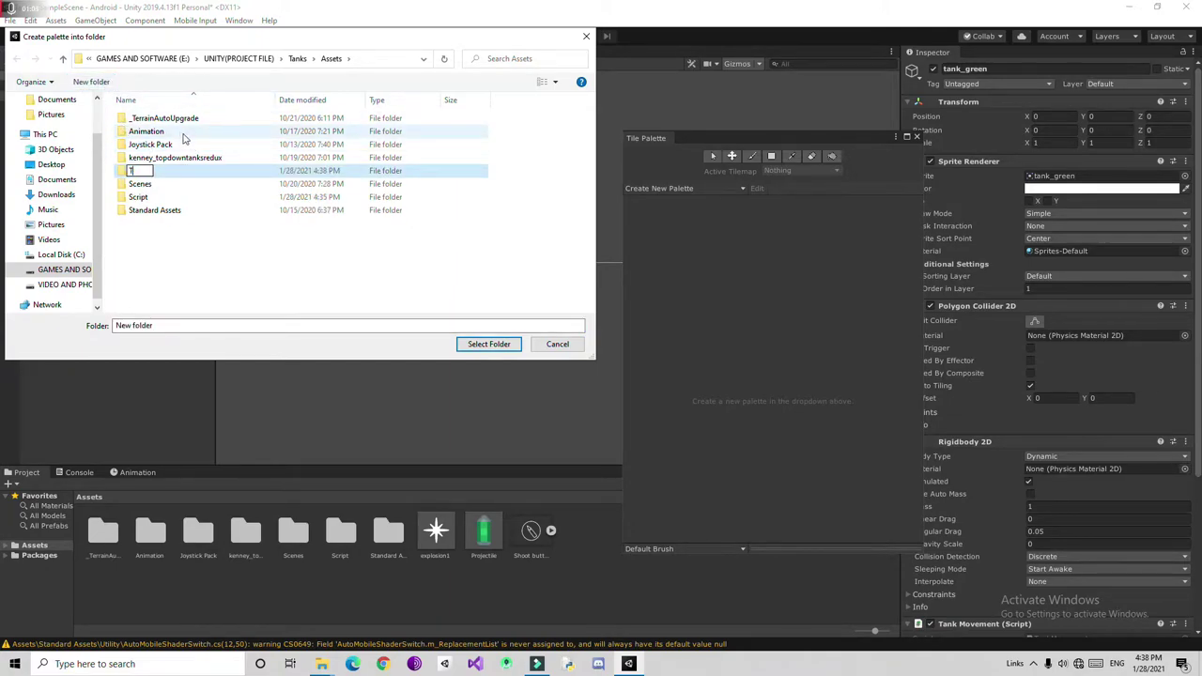
text(les)
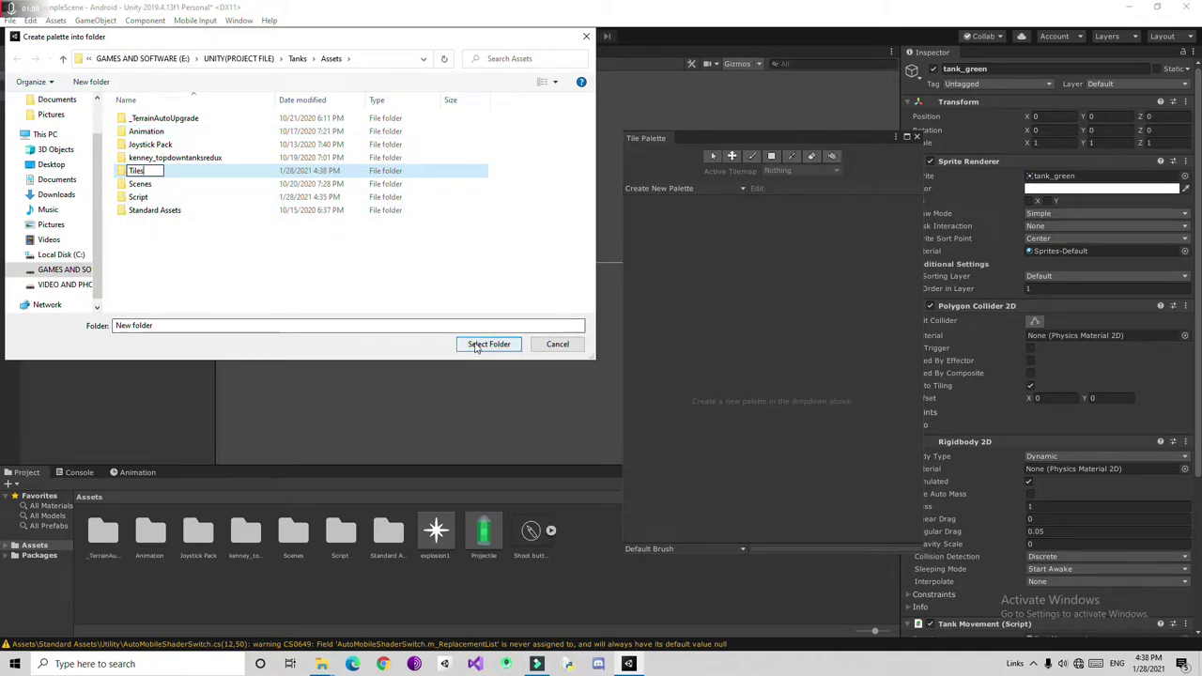
click(476, 347)
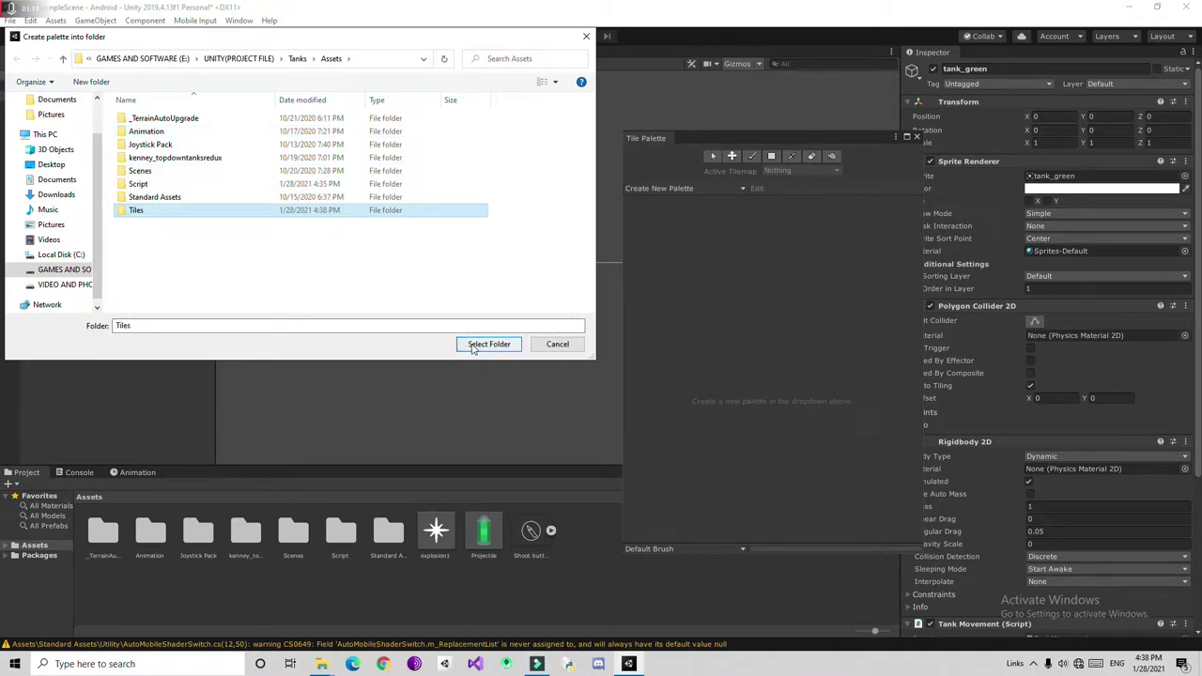
click(476, 346)
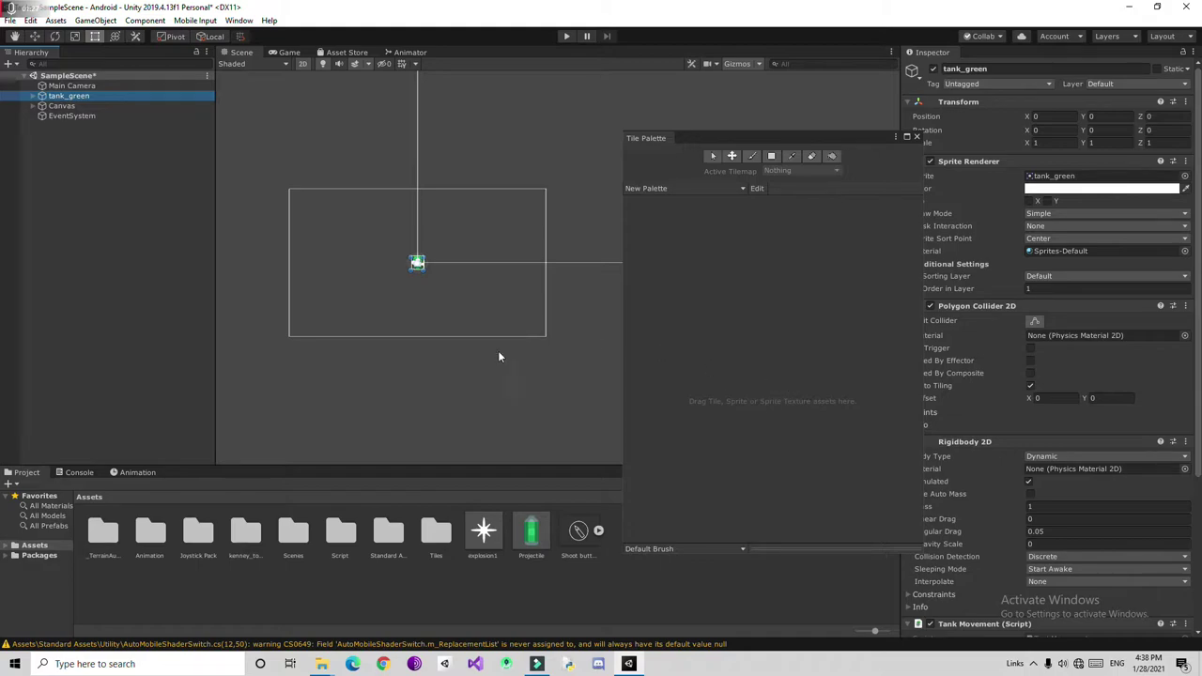
- Browse to kenney_topdowntanksredux > PNG > Retina in the Project window
double_click(236, 537)
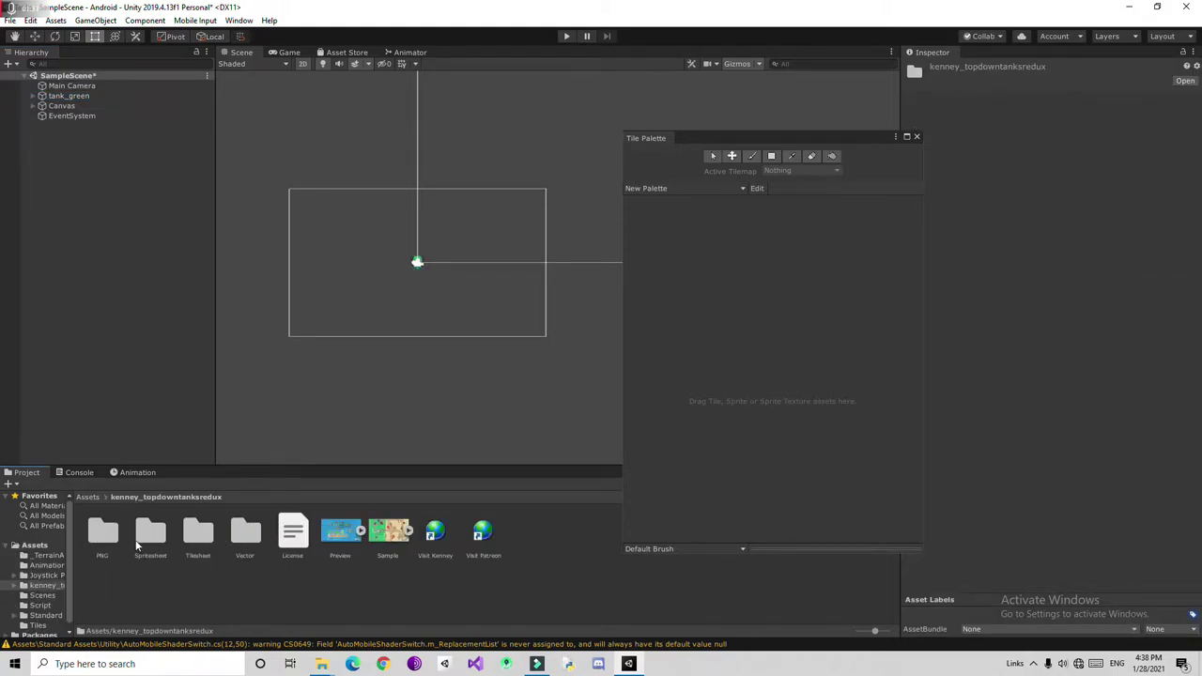
double_click(107, 538)
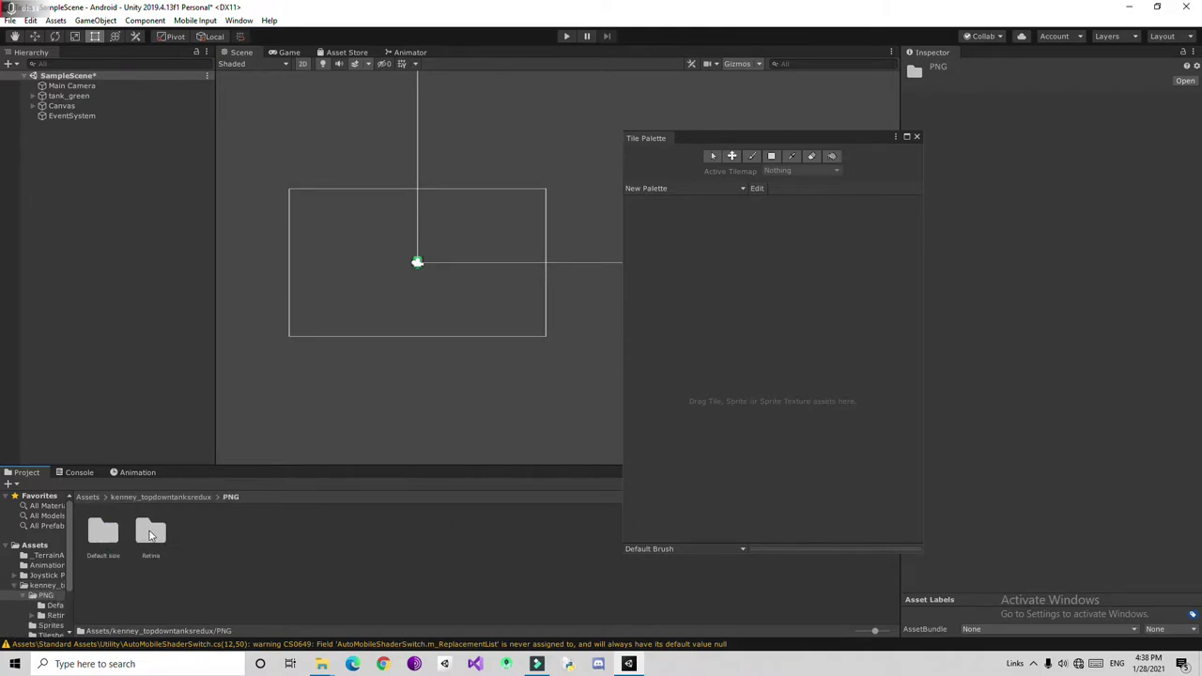
double_click(150, 533)
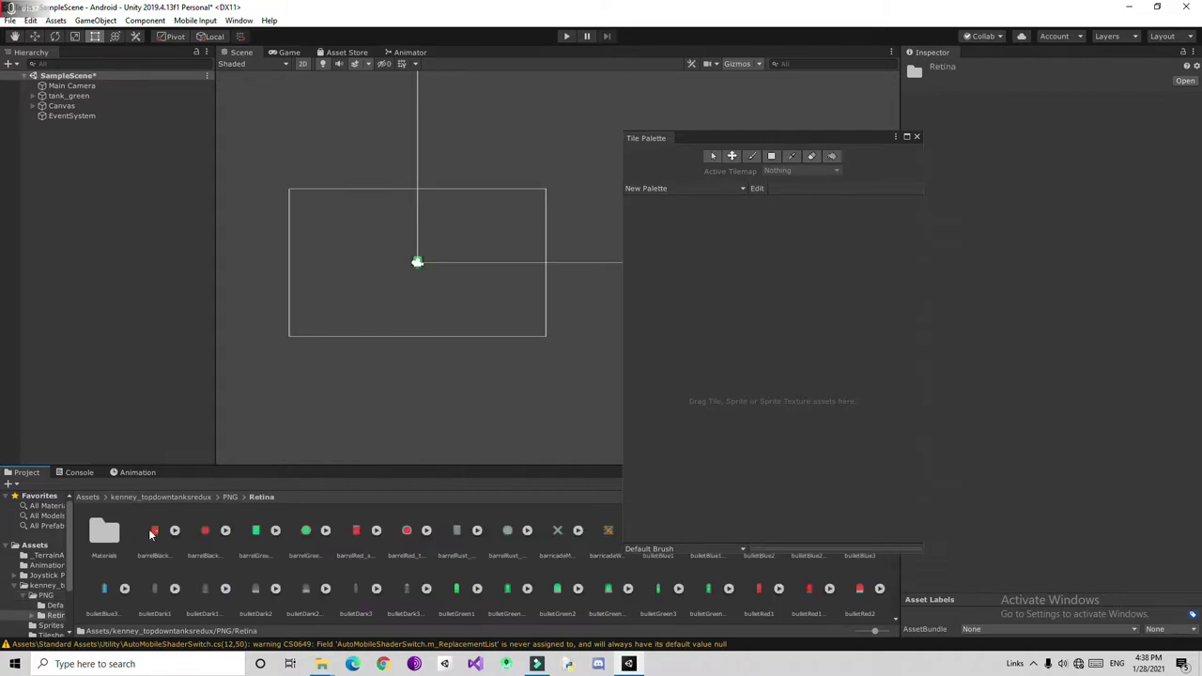
scroll(557, 560, down, 3)
scroll(557, 561, down, 5)
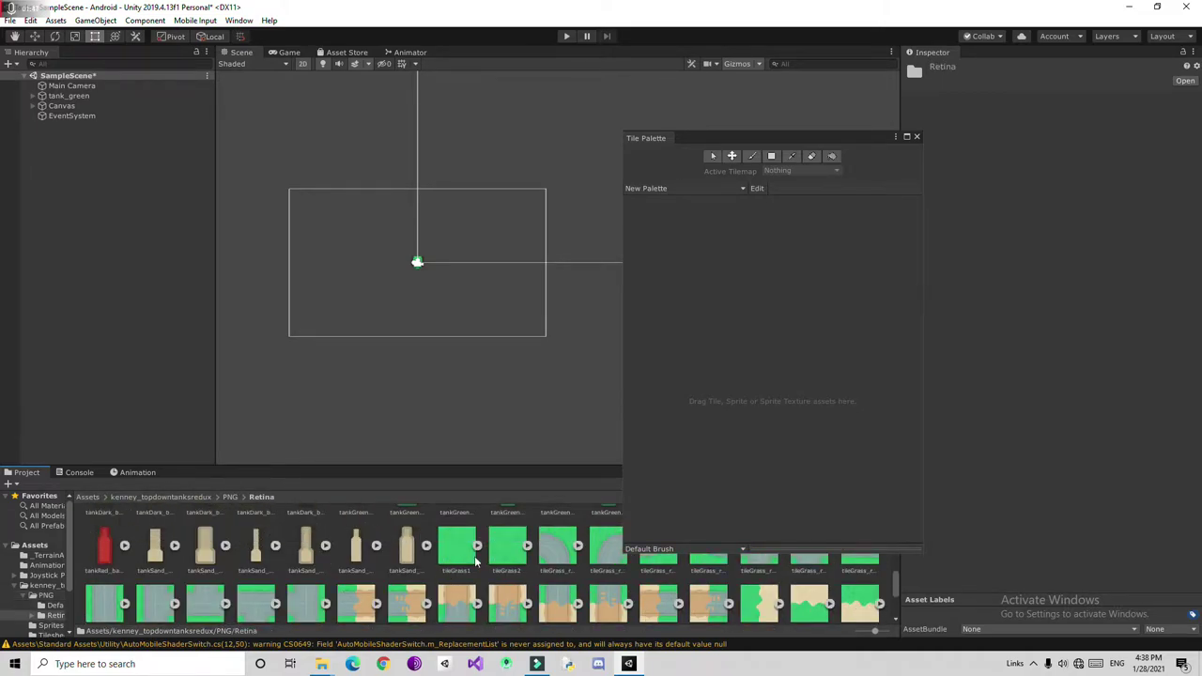
scroll(479, 562, down, 3)
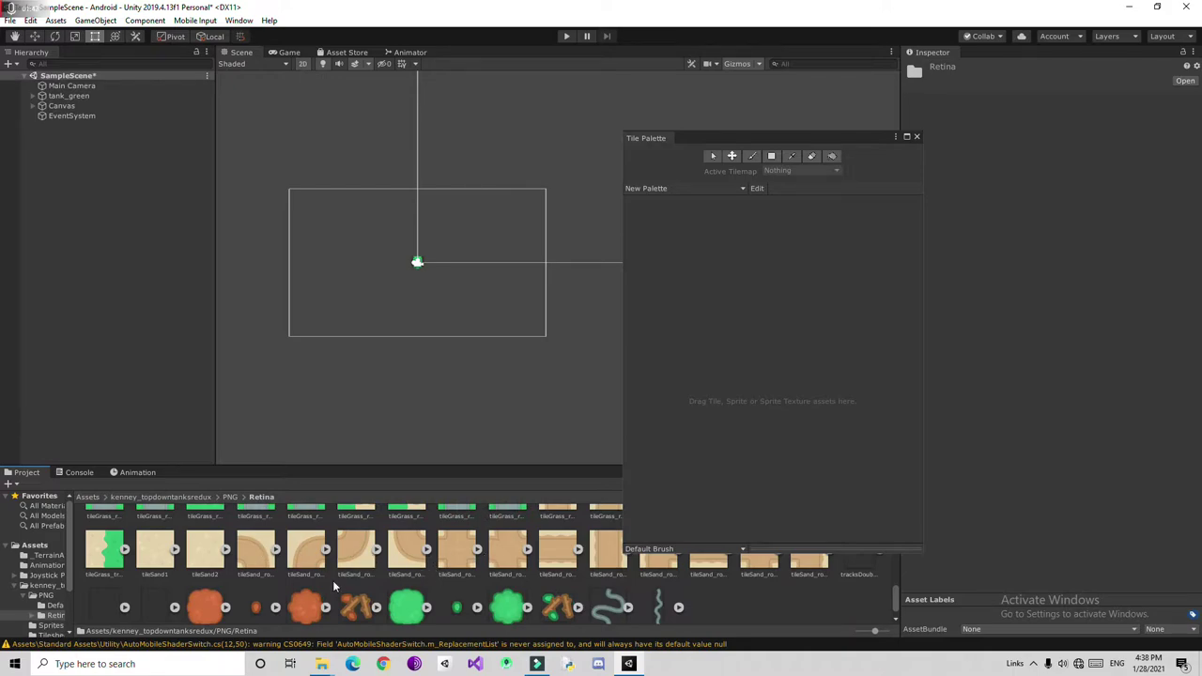
scroll(361, 579, up, 3)
- Shift-select the 40 tileGrass and tileSand sprites and drop them onto New Palette
click(458, 554)
scroll(457, 554, down, 3)
scroll(467, 554, up, 10)
scroll(467, 554, down, 5)
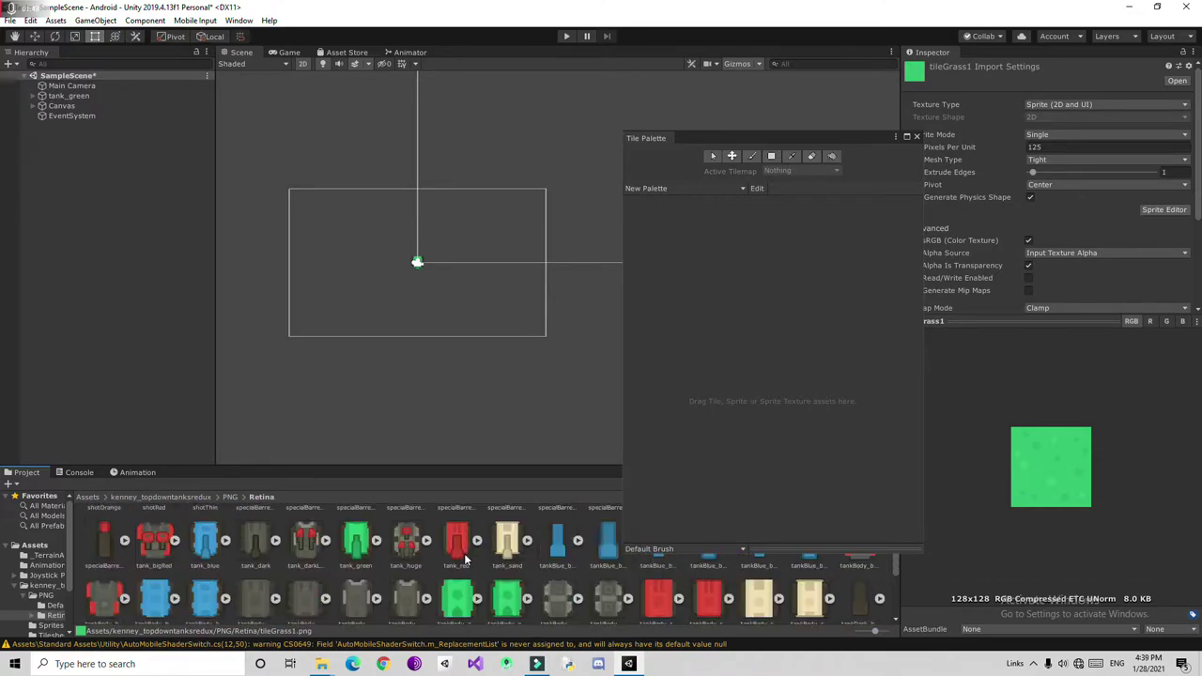
scroll(464, 560, down, 3)
scroll(451, 562, up, 8)
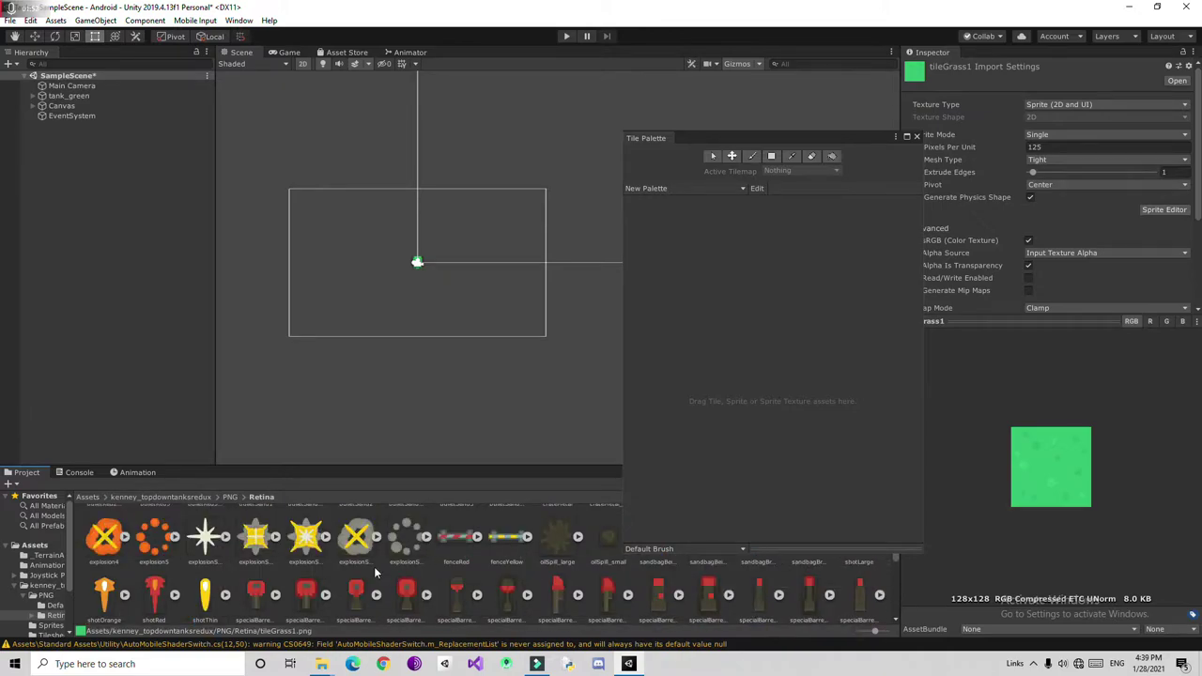
scroll(212, 596, up, 1)
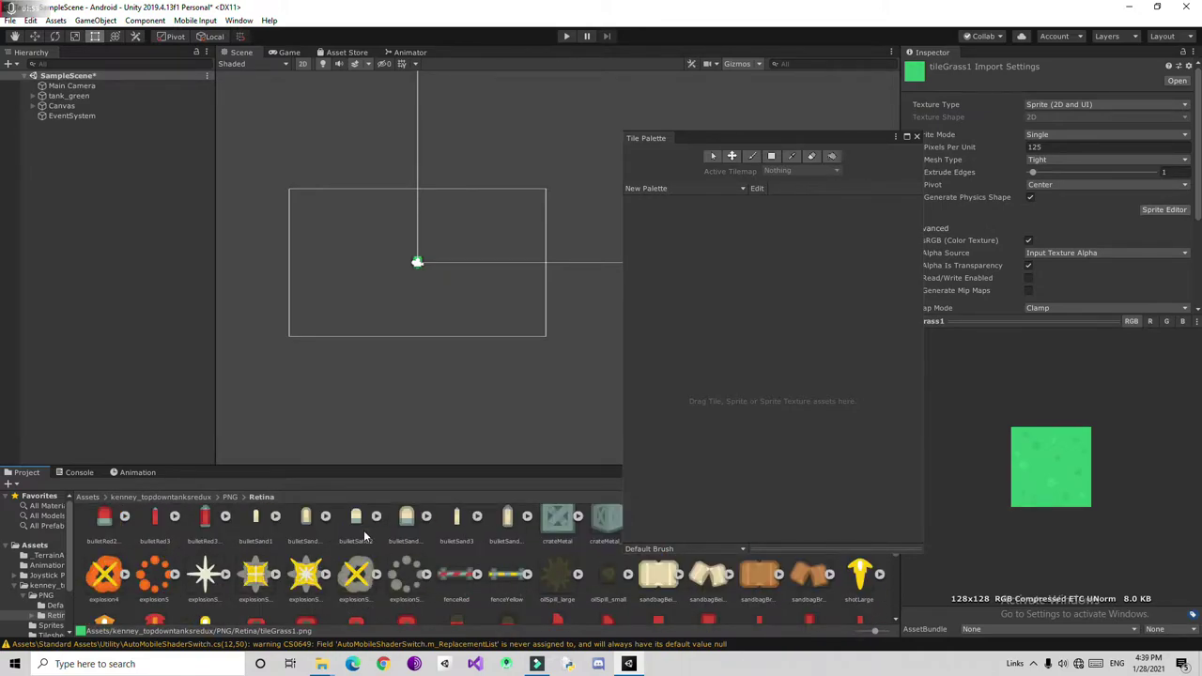
scroll(445, 556, up, 2)
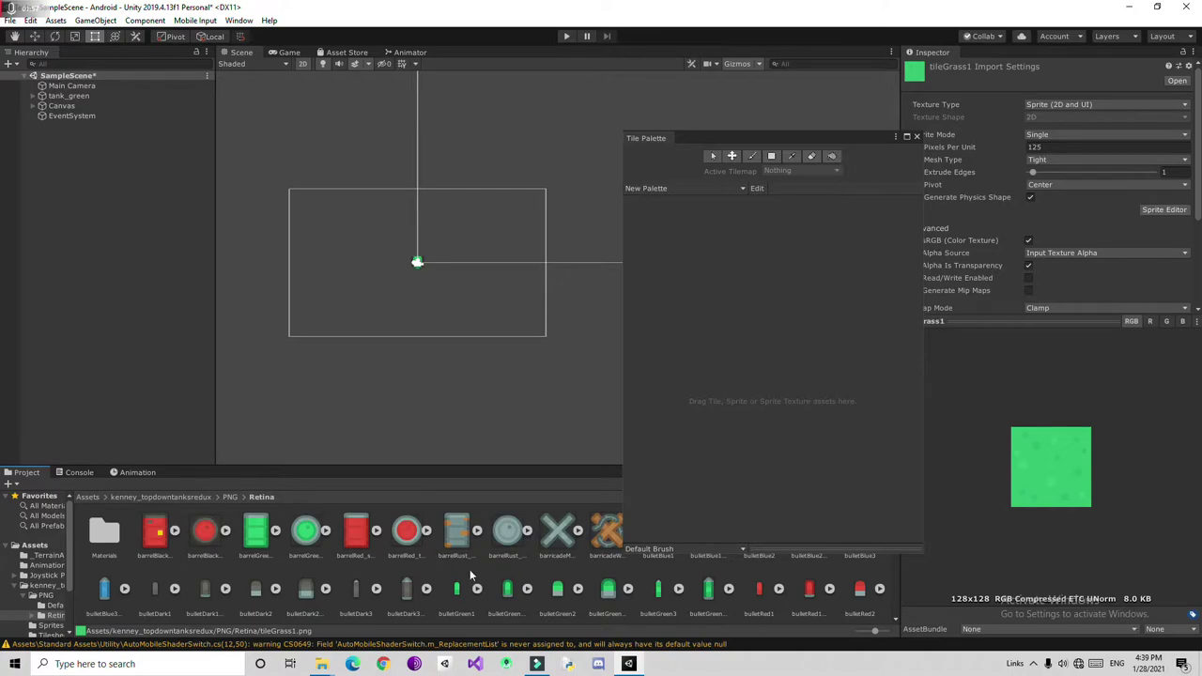
scroll(510, 543, down, 10)
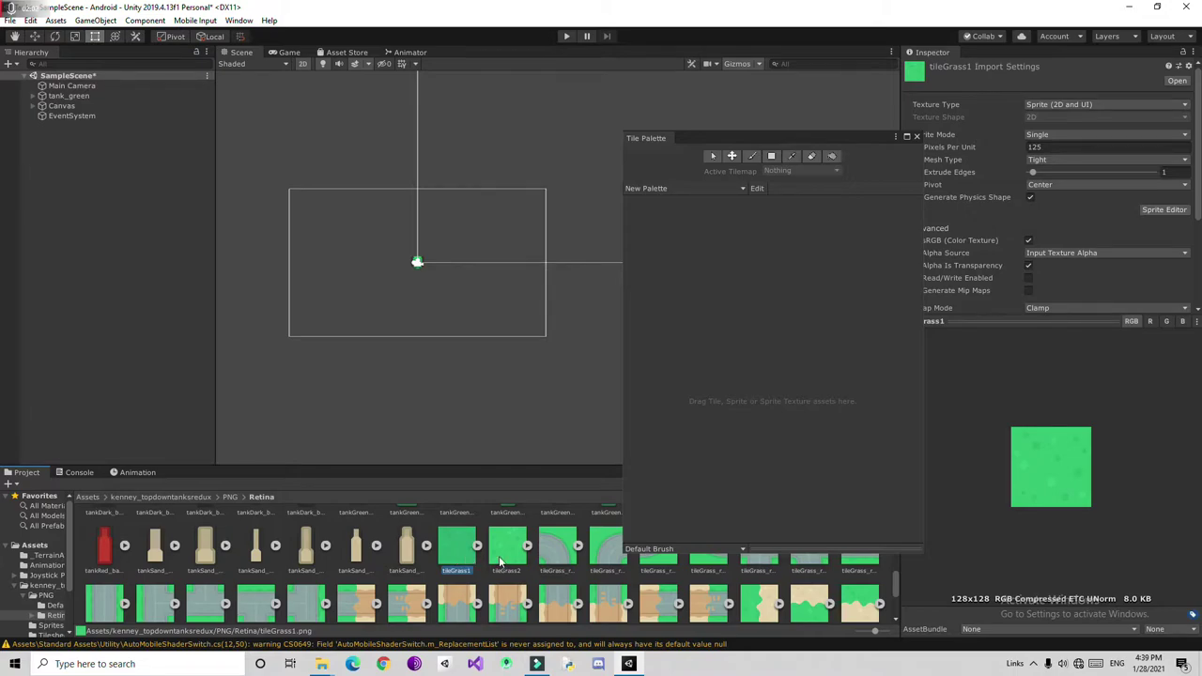
scroll(515, 563, down, 5)
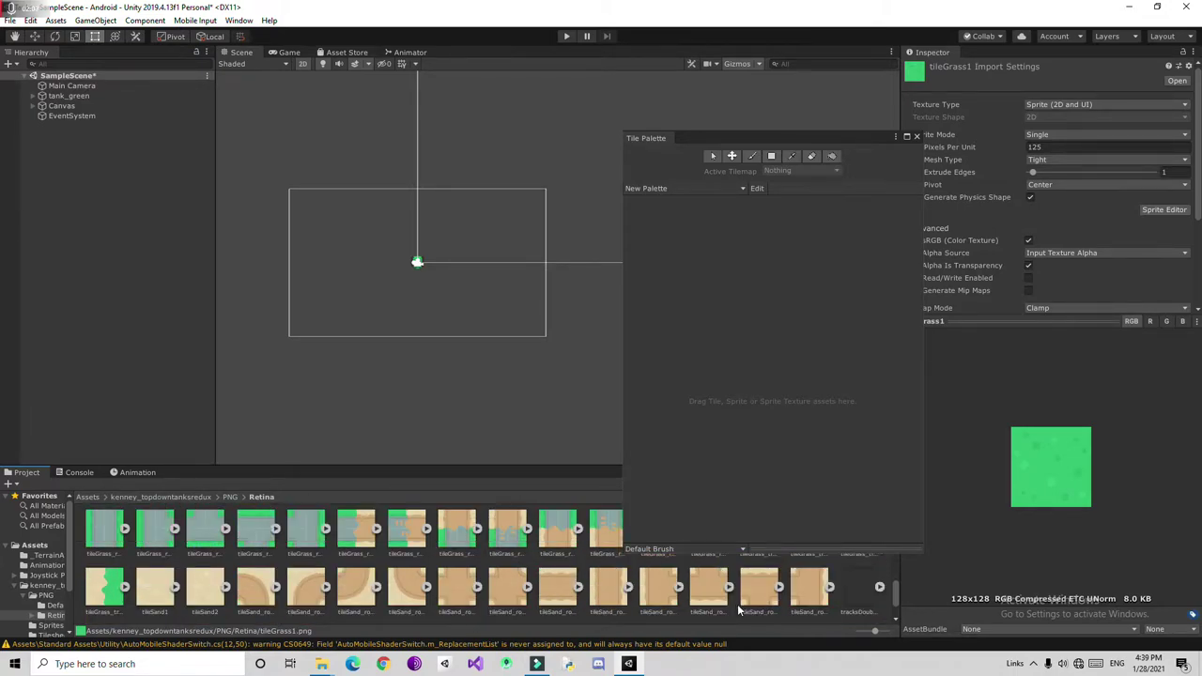
shift+click(810, 588)
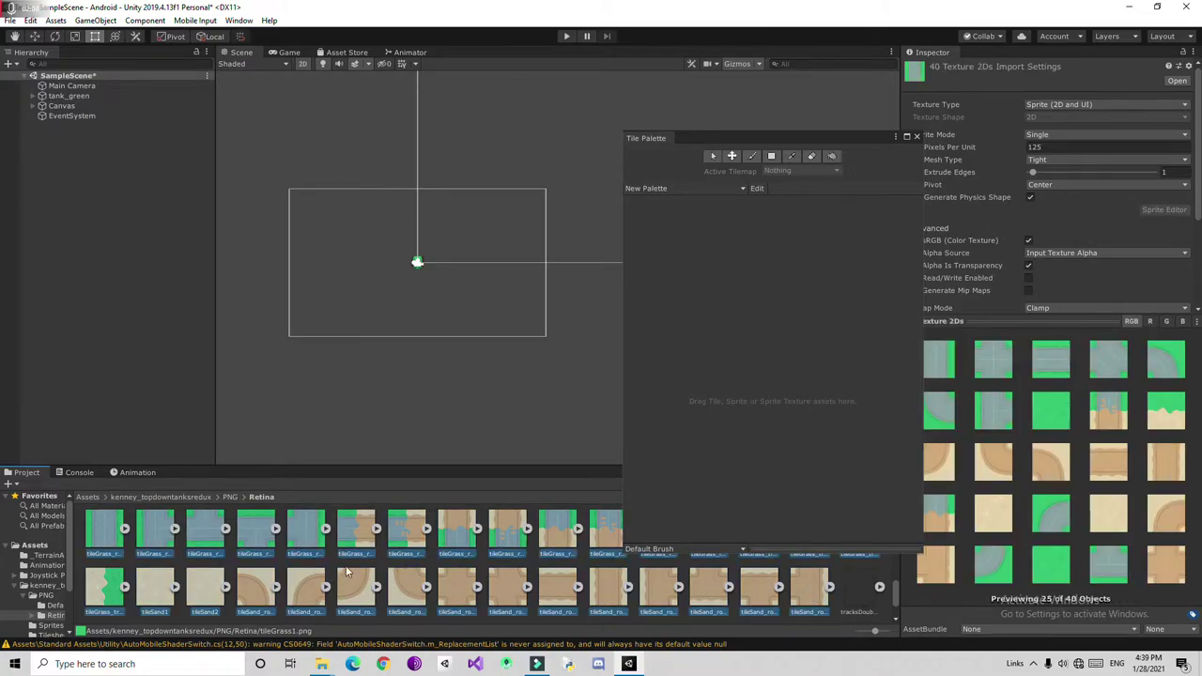
scroll(524, 568, up, 2)
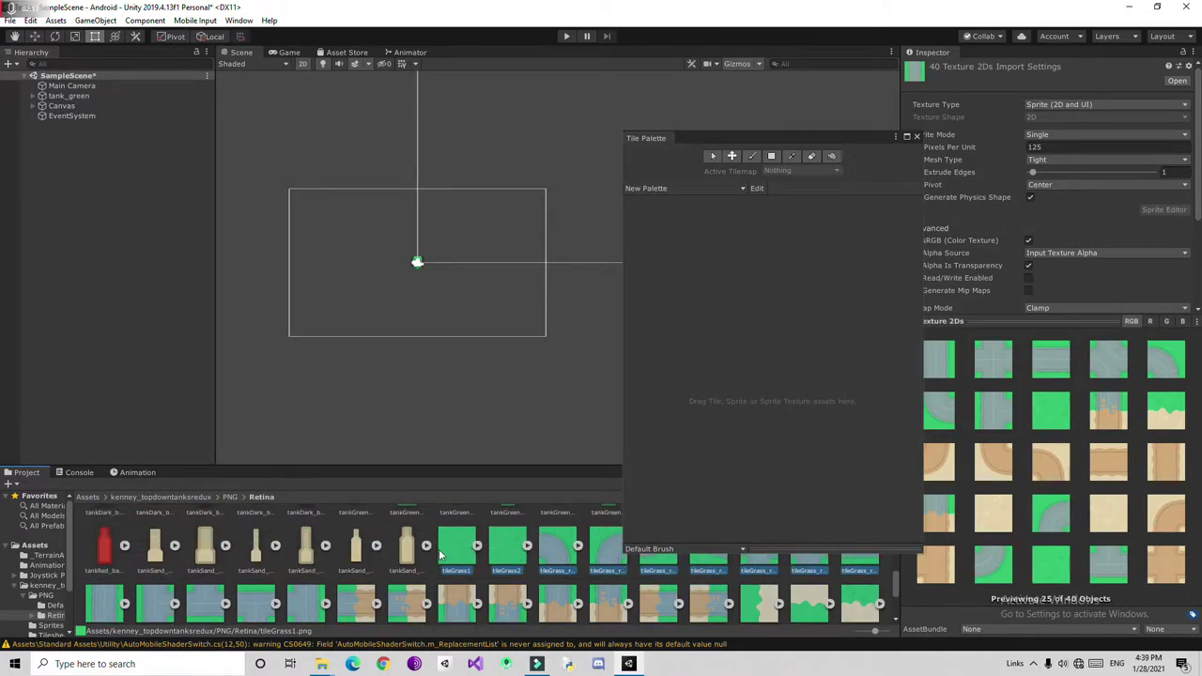
scroll(439, 555, down, 1)
drag(441, 554, 669, 273)
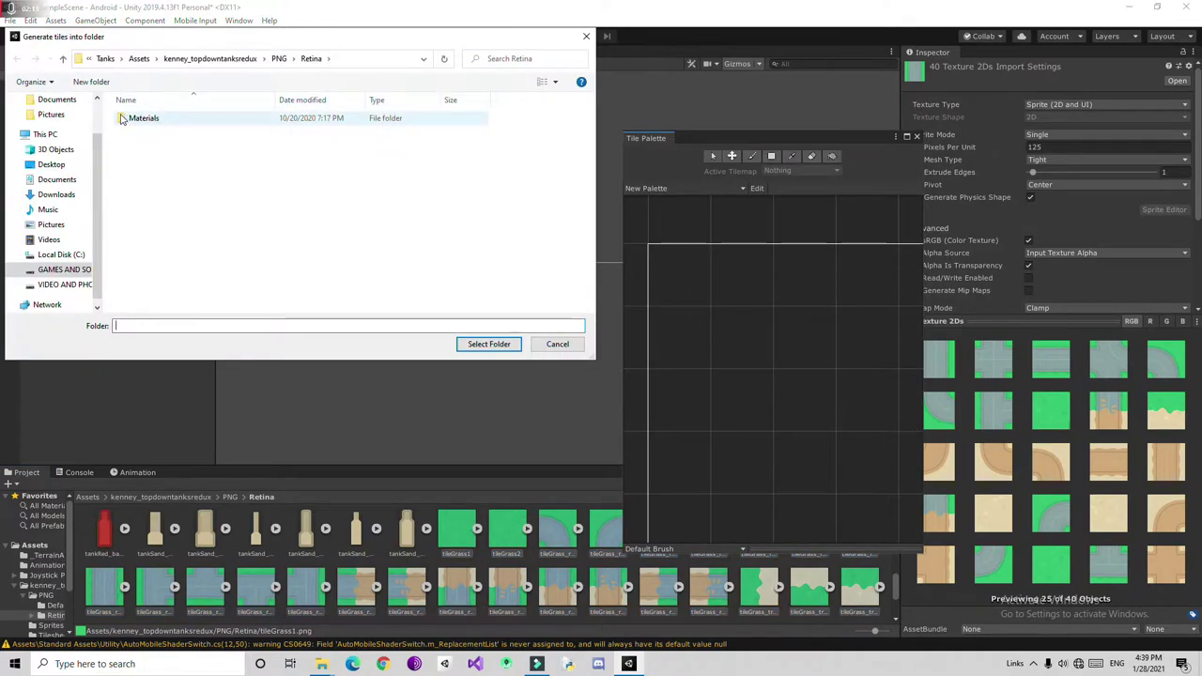
- Generate the 40 tile assets into Assets/Tiles and dock the Tile Palette beside the Inspector
click(205, 59)
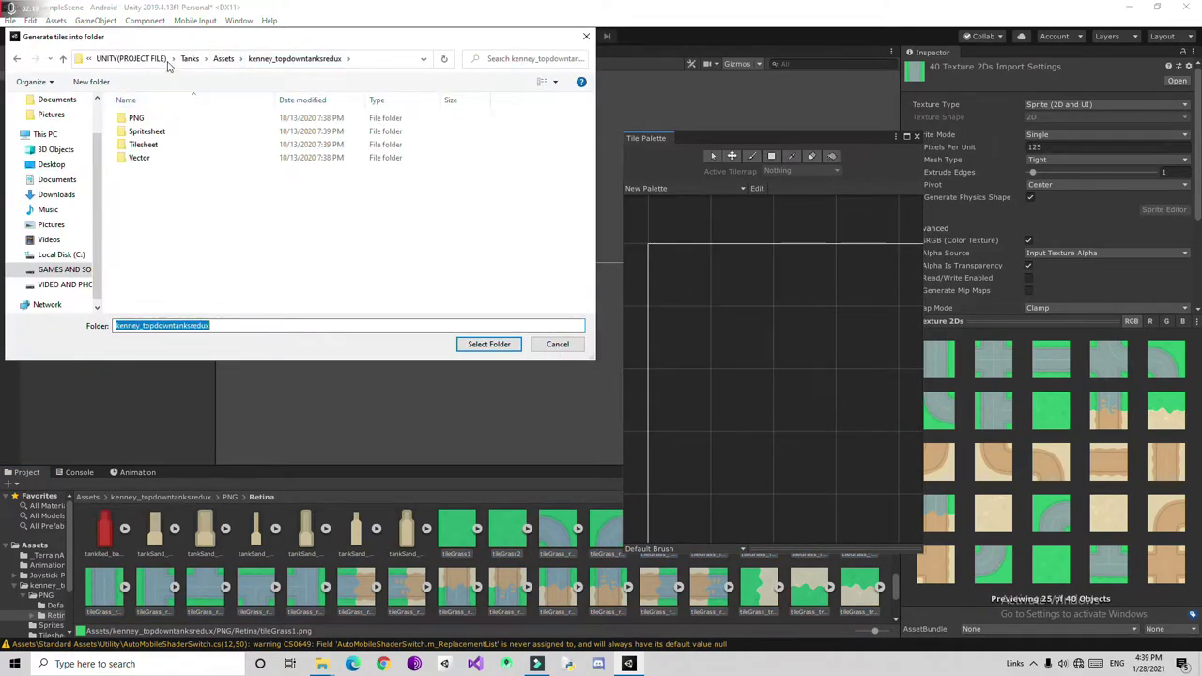
click(223, 58)
click(141, 210)
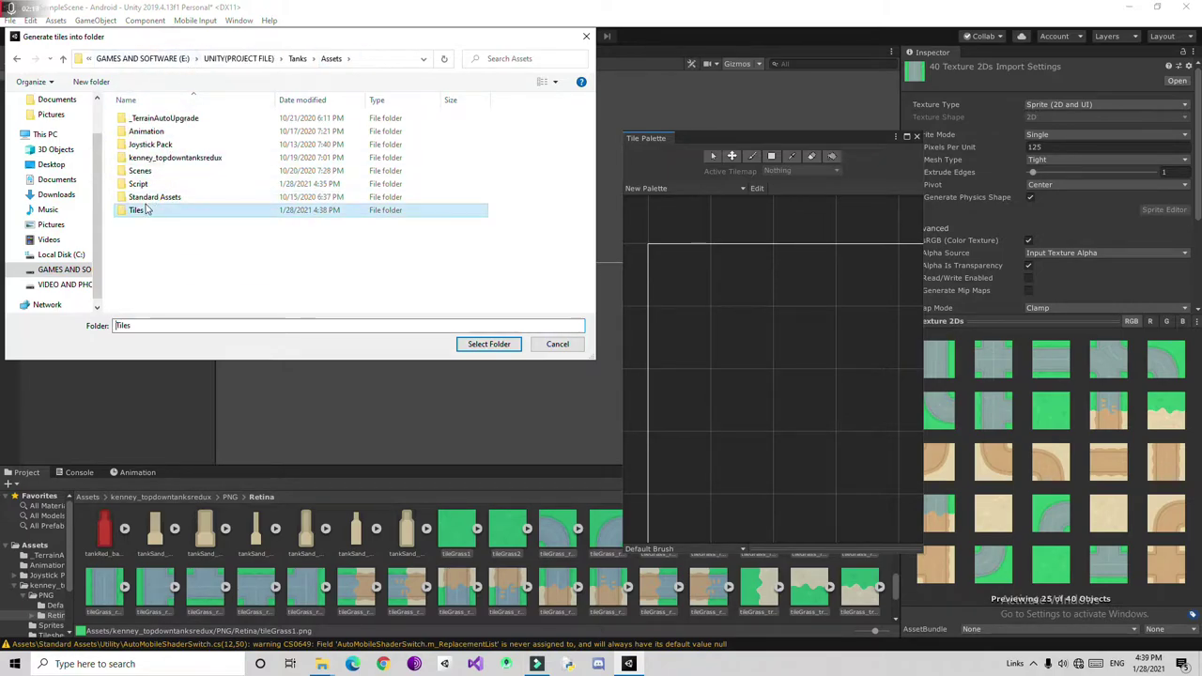
click(470, 343)
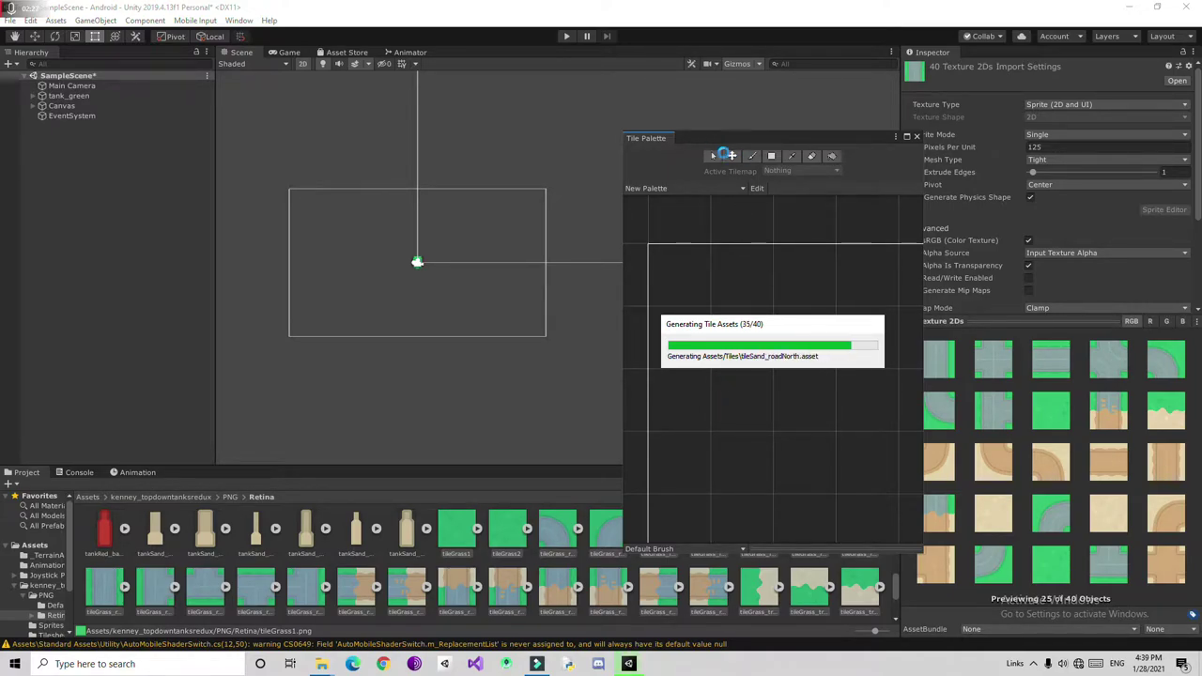
drag(642, 143, 1004, 51)
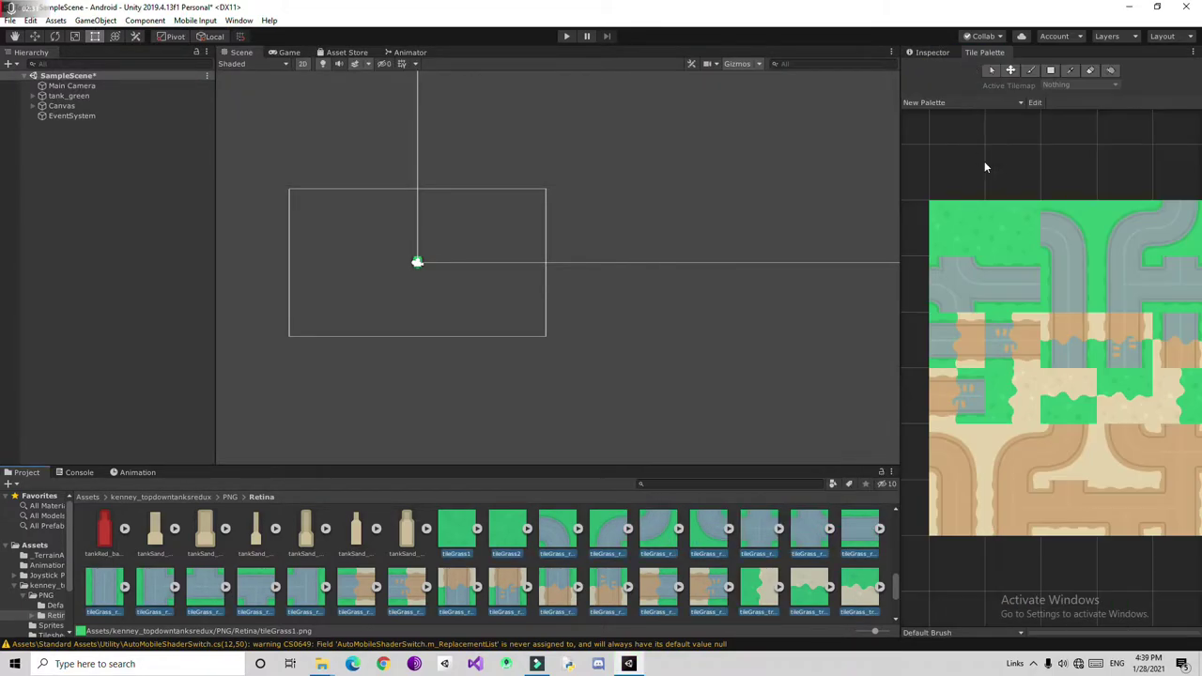
- Return the Project window to Assets, collapse its tree, and pick the plain grass tile
click(83, 497)
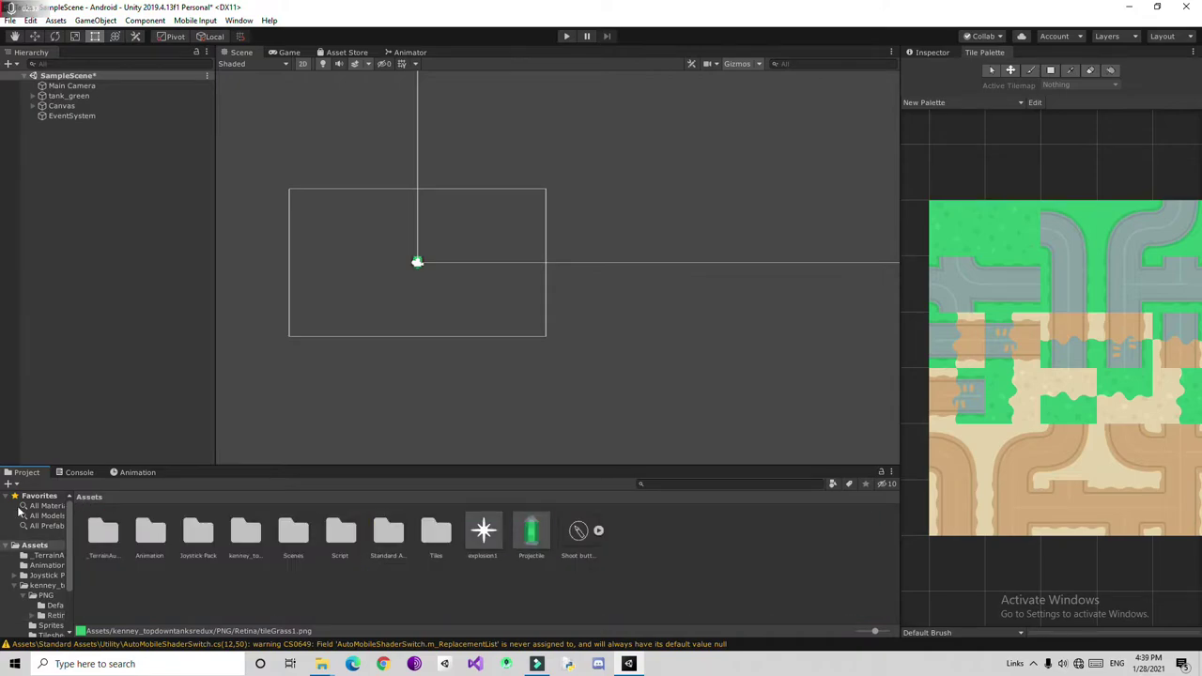
click(11, 546)
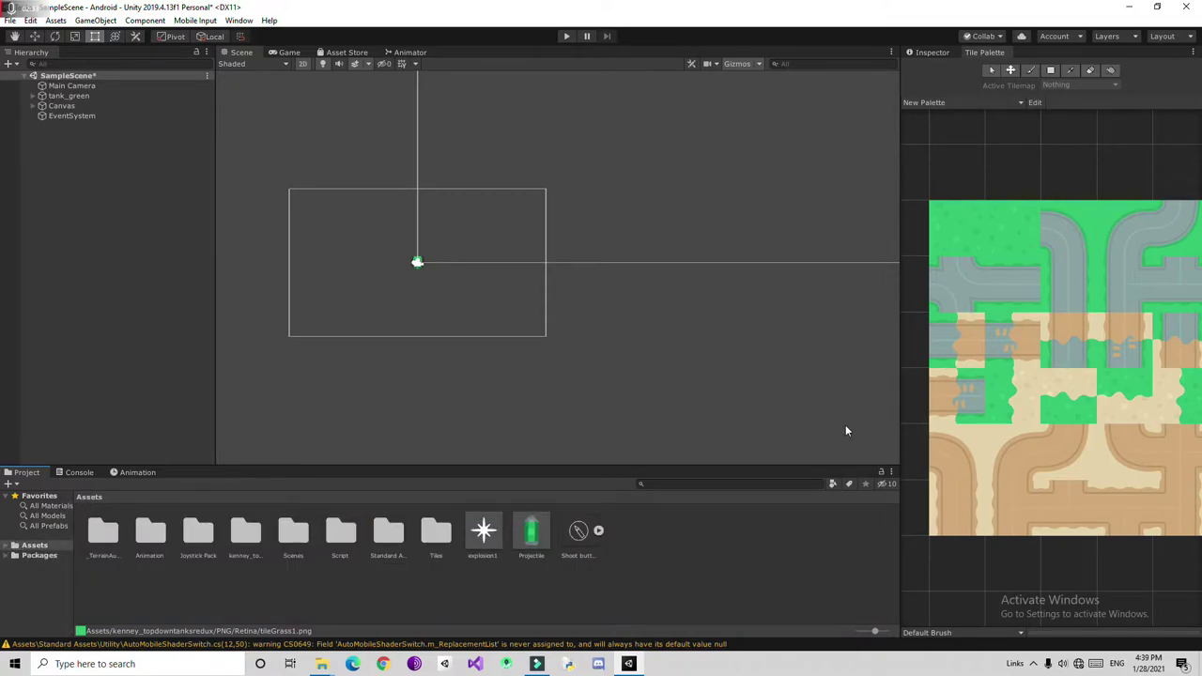
click(947, 233)
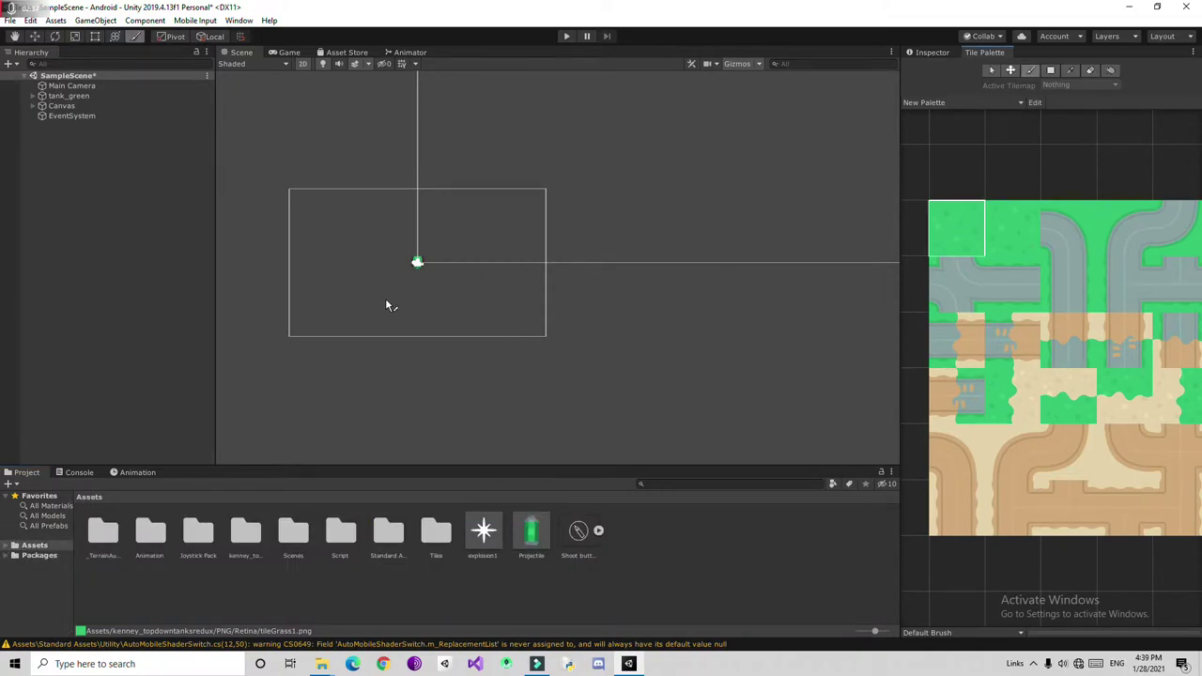
middle_drag(405, 341, 489, 361)
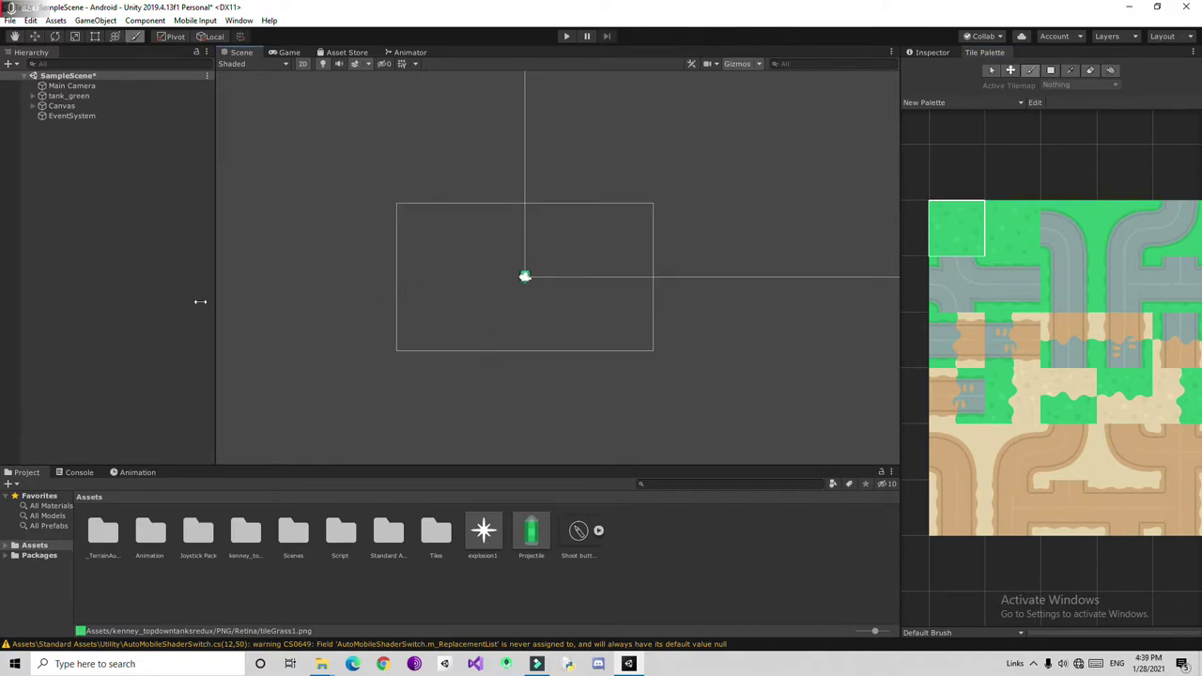
right_click(68, 157)
- Add a 2D Tilemap object with its parent Grid to the scene
mouse_move(136, 308)
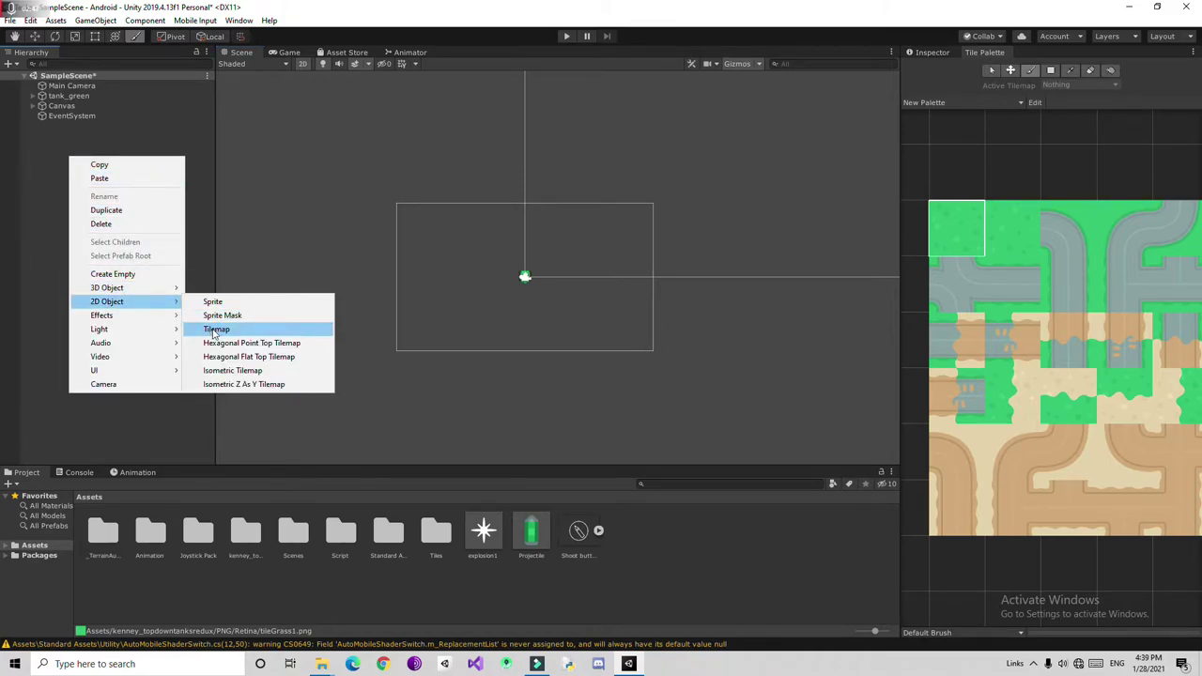
click(214, 331)
scroll(483, 310, up, 3)
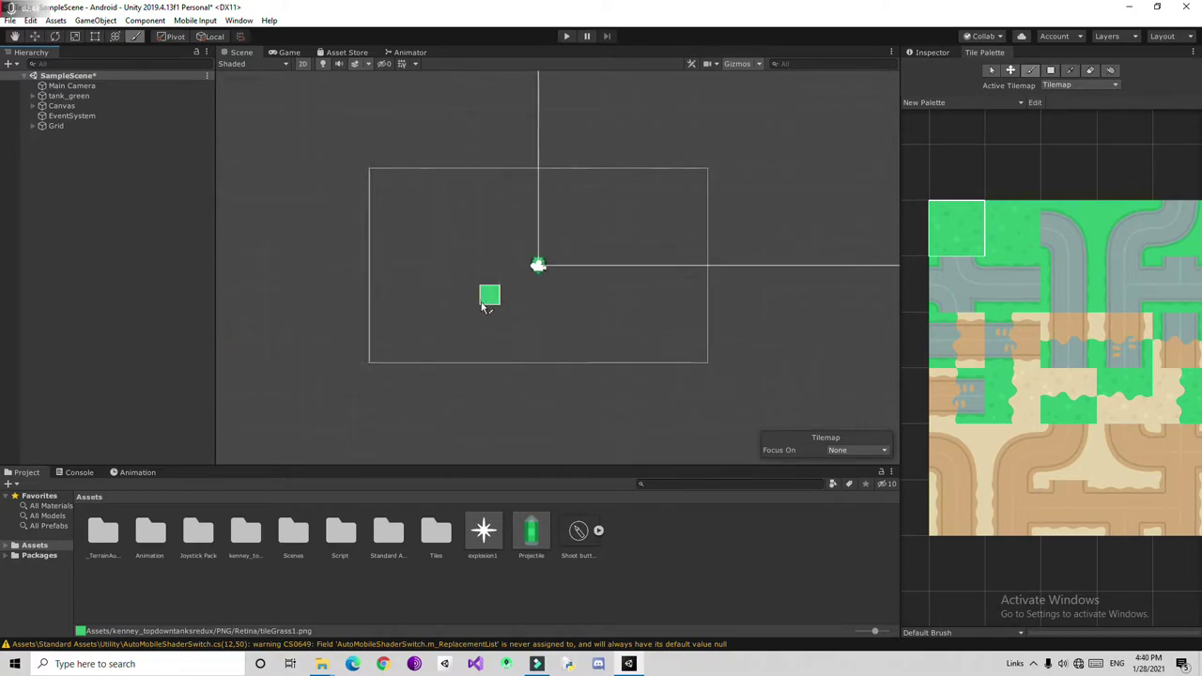
scroll(484, 308, up, 4)
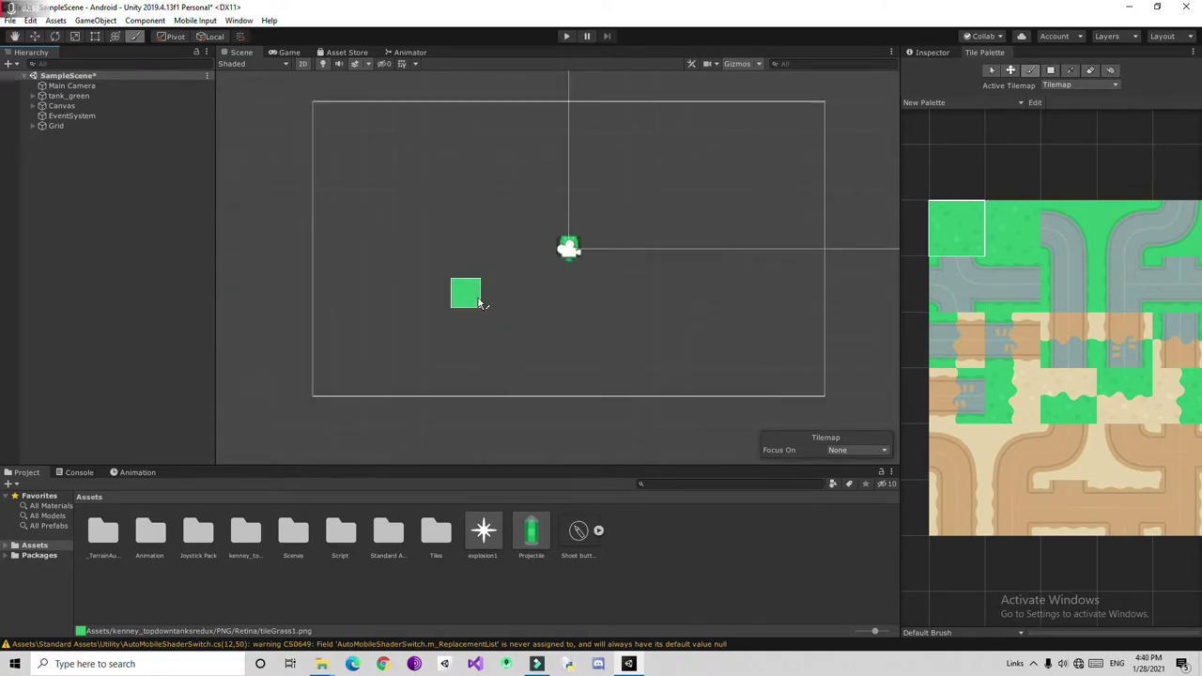
- Try the Tilemap and Grid focus modes, then turn focusing back off
click(842, 451)
click(859, 476)
scroll(607, 342, down, 2)
scroll(606, 342, down, 1)
click(860, 452)
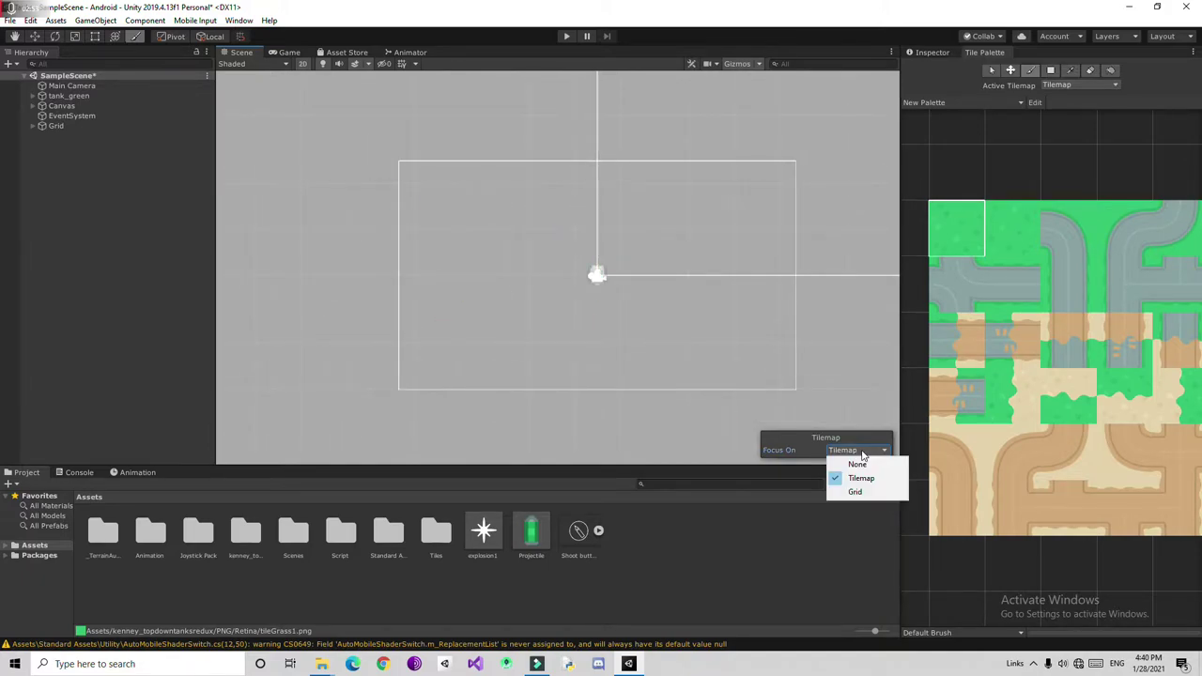
click(857, 492)
click(855, 452)
click(856, 464)
- Expand Grid, select the Tilemap and view its Tilemap and Tilemap Renderer properties
click(37, 127)
click(34, 127)
click(49, 136)
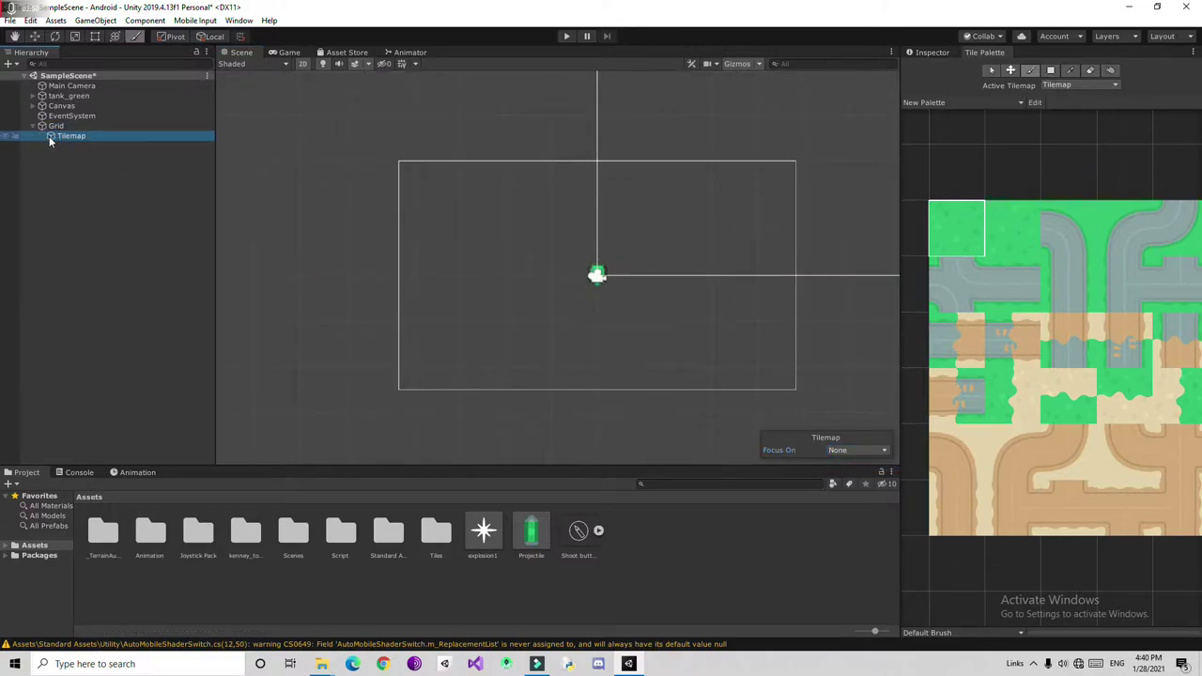
click(925, 53)
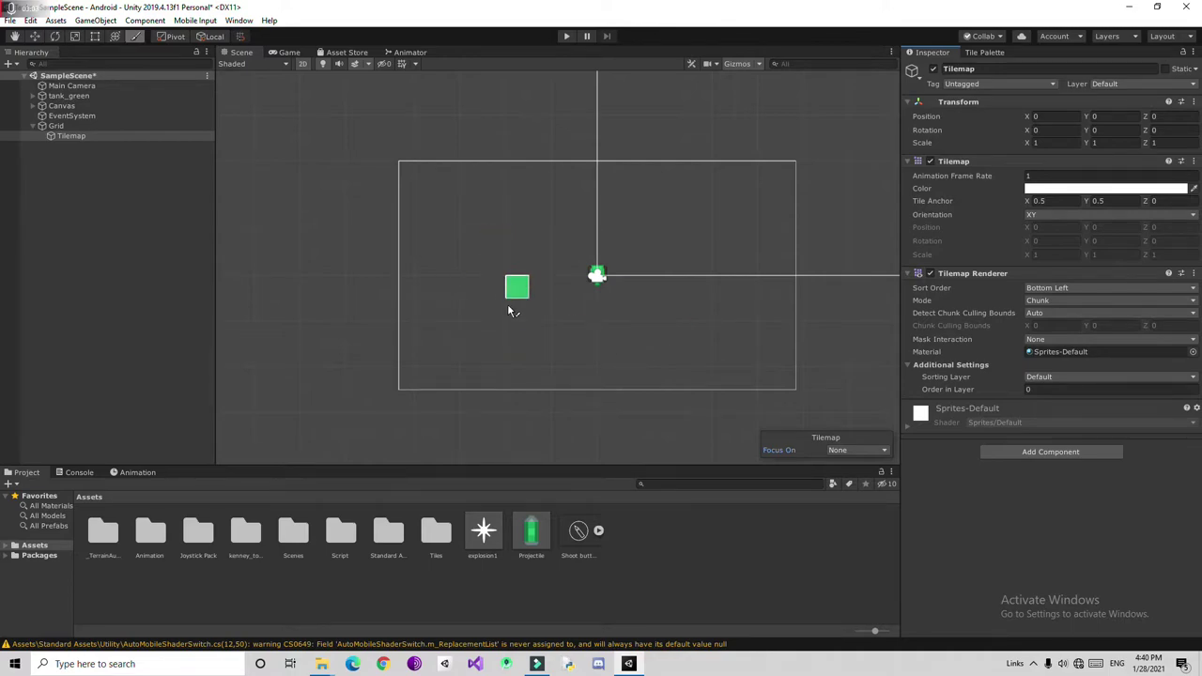
click(285, 63)
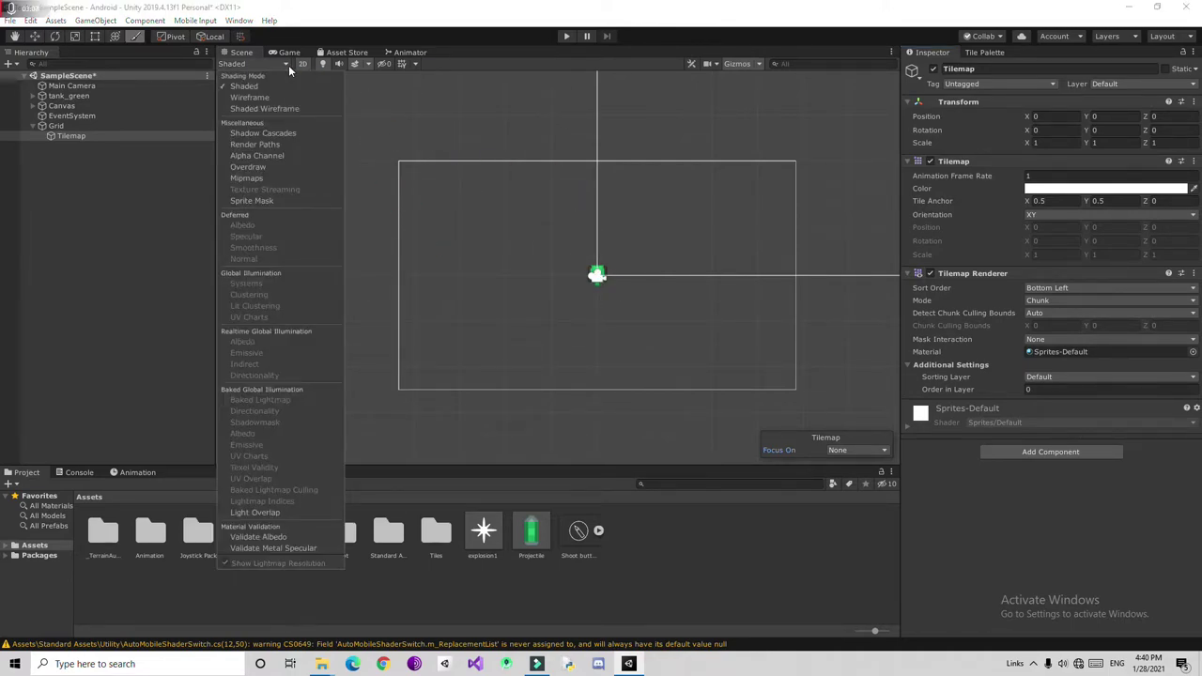
click(75, 136)
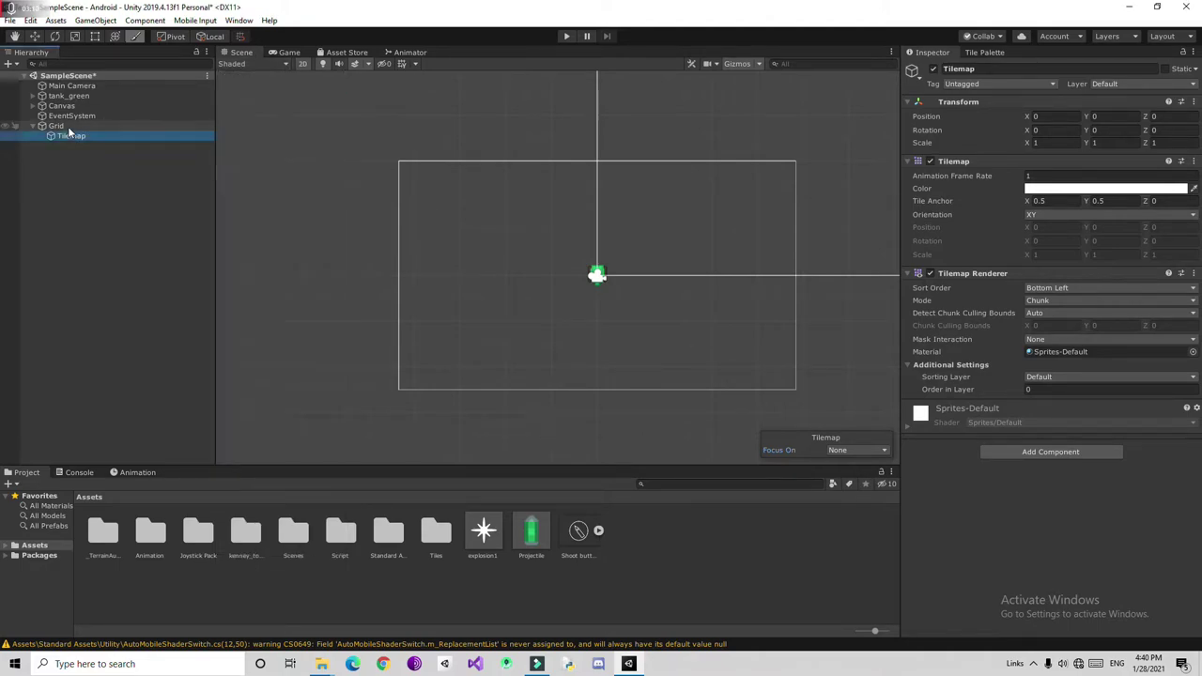
click(982, 53)
- Paint grass, then box-fill grass rectangles over the camera frame, left edge and top row
click(1023, 224)
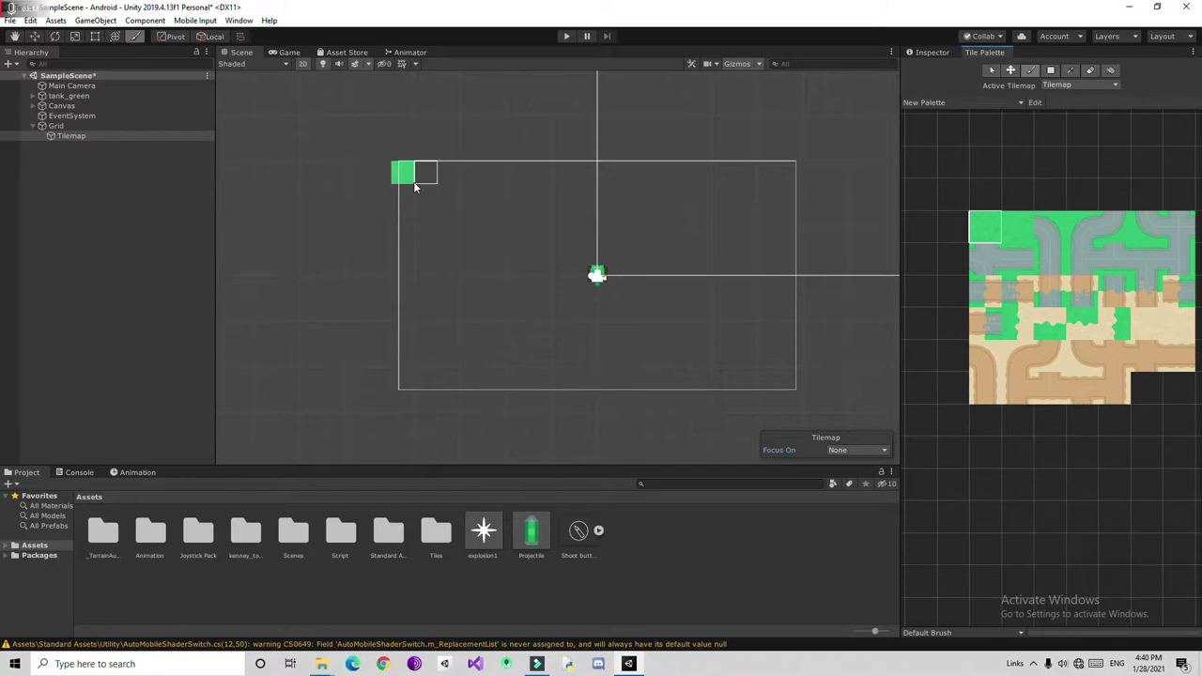
mouse_move(414, 180)
mouse_down()
mouse_move(774, 172)
mouse_move(781, 187)
mouse_move(777, 197)
mouse_move(393, 210)
mouse_move(480, 224)
mouse_move(484, 175)
mouse_move(476, 224)
mouse_move(547, 225)
mouse_up()
click(1051, 70)
drag(630, 370, 709, 406)
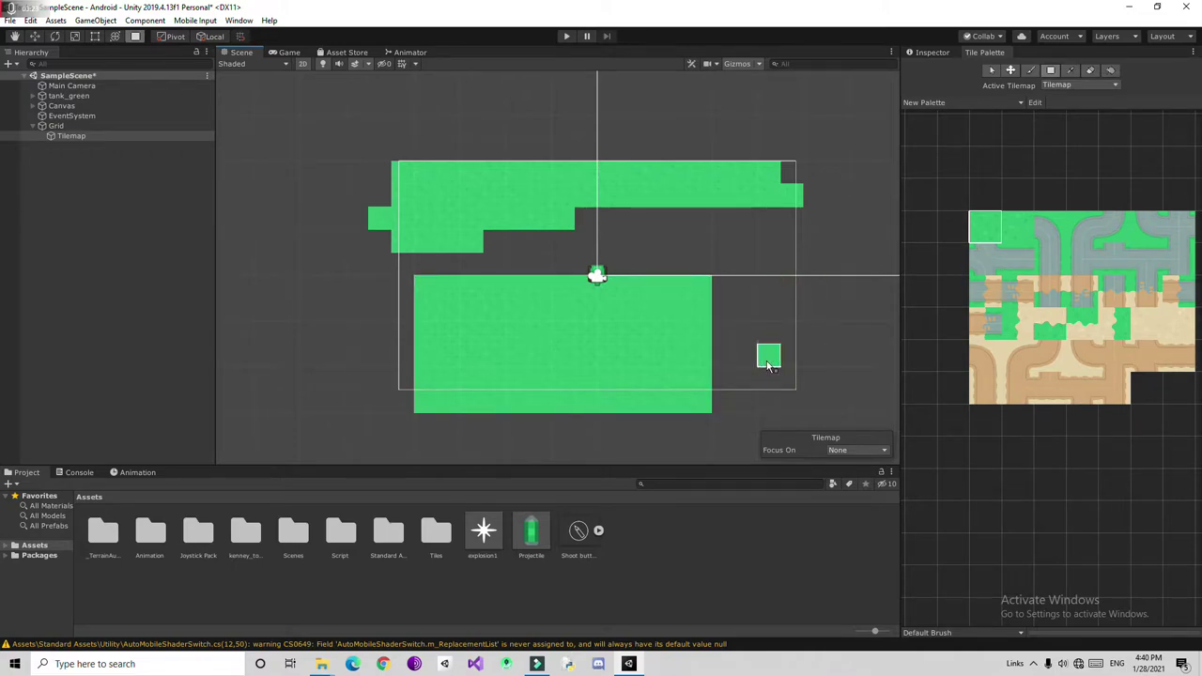
drag(393, 174, 798, 403)
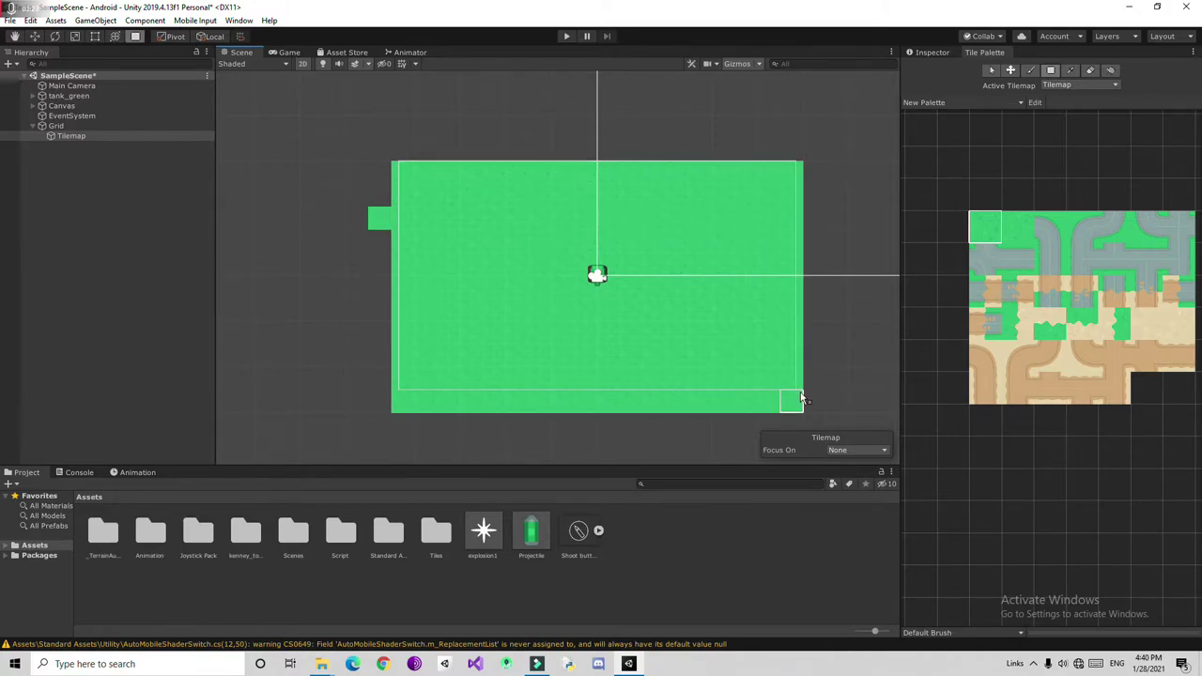
drag(374, 194, 304, 407)
mouse_move(286, 125)
mouse_down()
mouse_move(335, 147)
mouse_move(789, 141)
mouse_up()
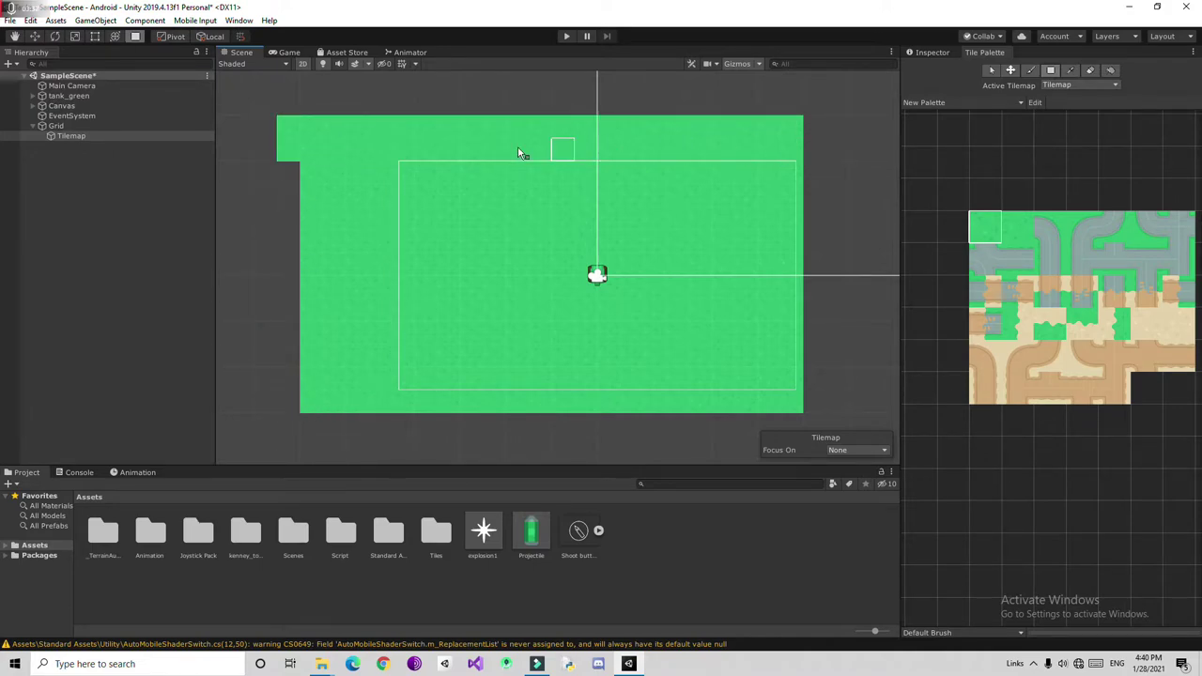
- Erase a stray top-left grass tile and box-fill grass down the right edge and along the bottom
click(1090, 69)
click(288, 126)
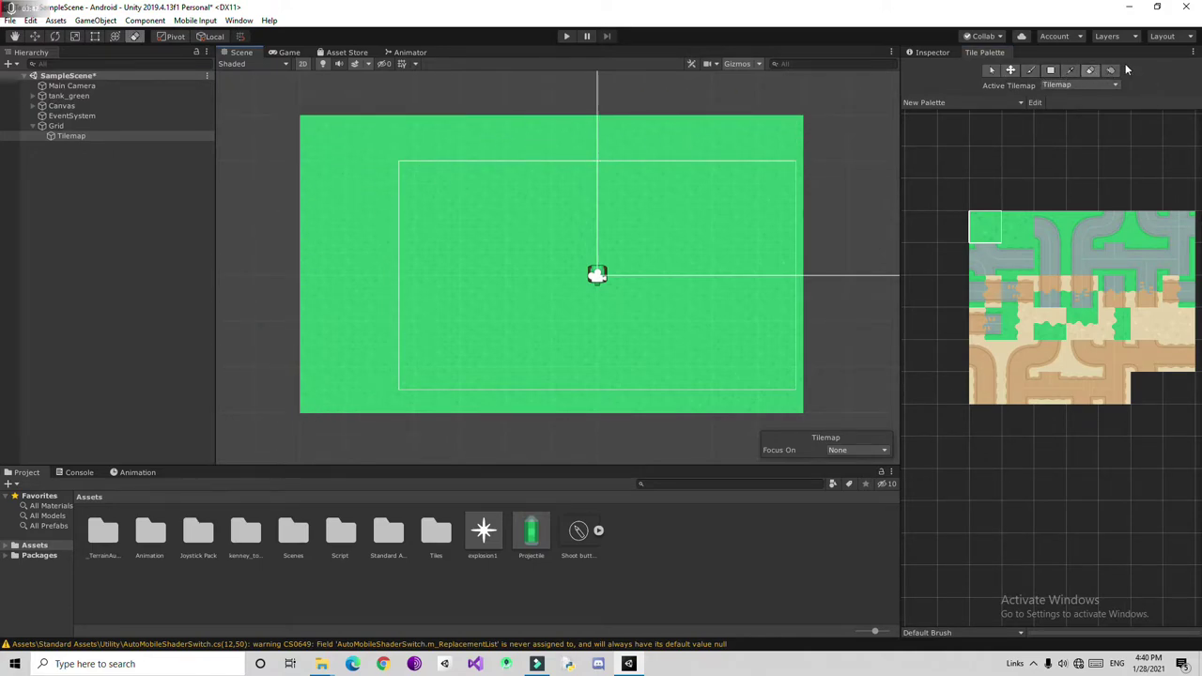
click(1051, 69)
drag(820, 133, 876, 394)
scroll(877, 394, down, 2)
drag(385, 405, 877, 418)
- Try a grey road column with road tiles, then paint grass back over it
click(1049, 258)
drag(676, 197, 684, 329)
click(1048, 227)
key(b)
mouse_move(692, 214)
mouse_down()
mouse_move(760, 255)
mouse_move(753, 233)
mouse_move(697, 192)
mouse_move(696, 175)
mouse_move(789, 213)
mouse_move(751, 210)
mouse_up()
click(683, 181)
click(1090, 71)
click(1030, 70)
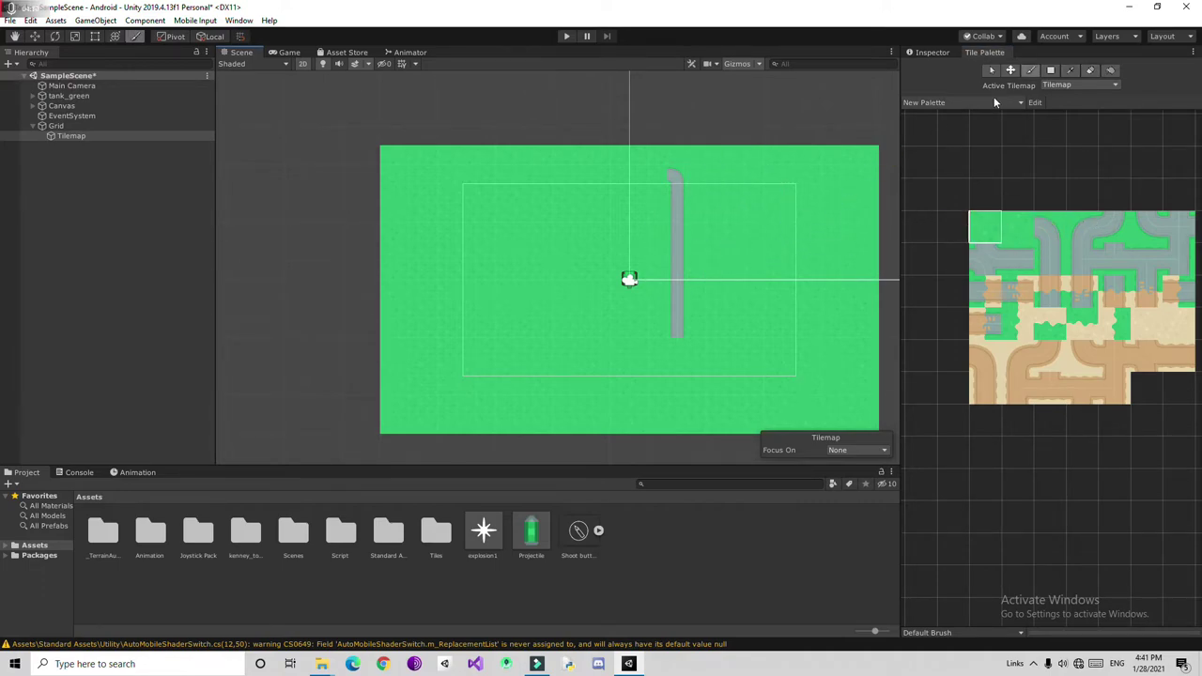
mouse_move(668, 171)
mouse_down()
mouse_move(680, 234)
mouse_move(673, 330)
mouse_up()
click(288, 53)
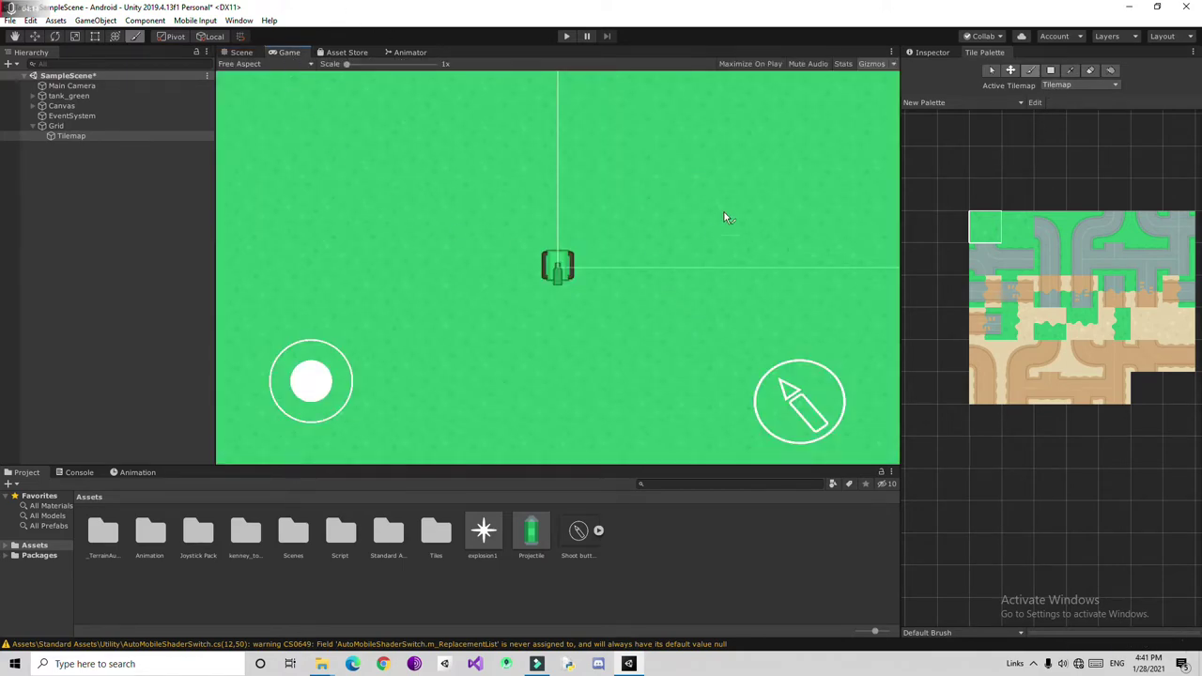
click(240, 53)
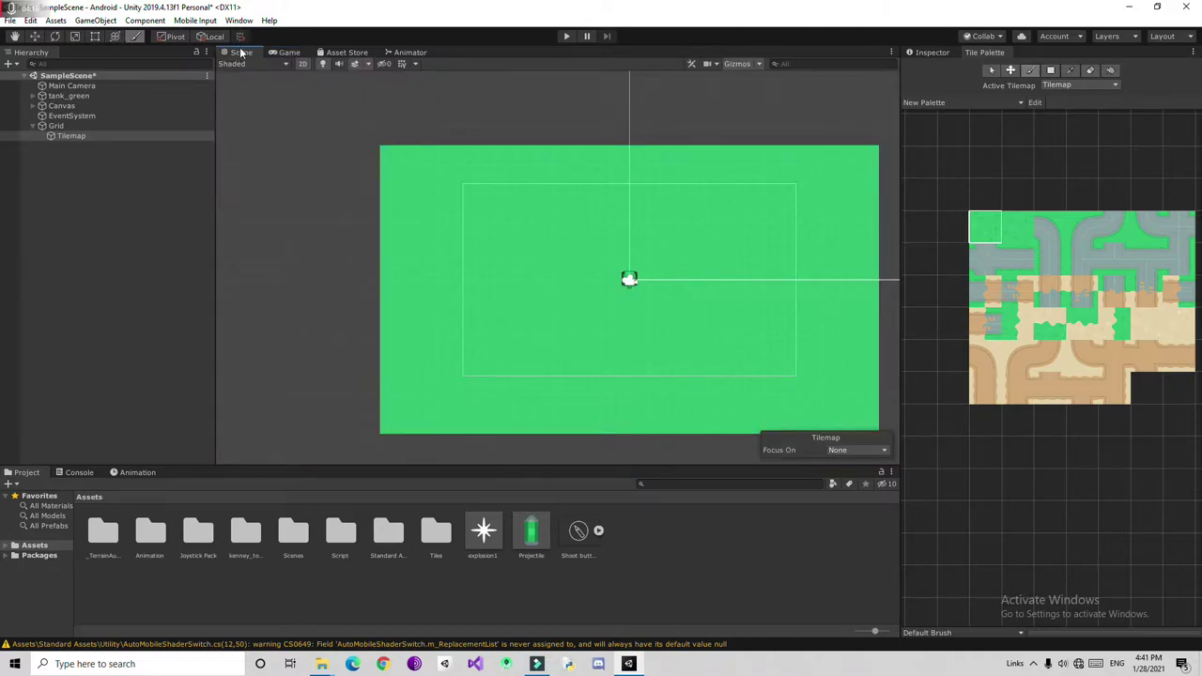
scroll(664, 304, down, 3)
scroll(815, 326, up, 1)
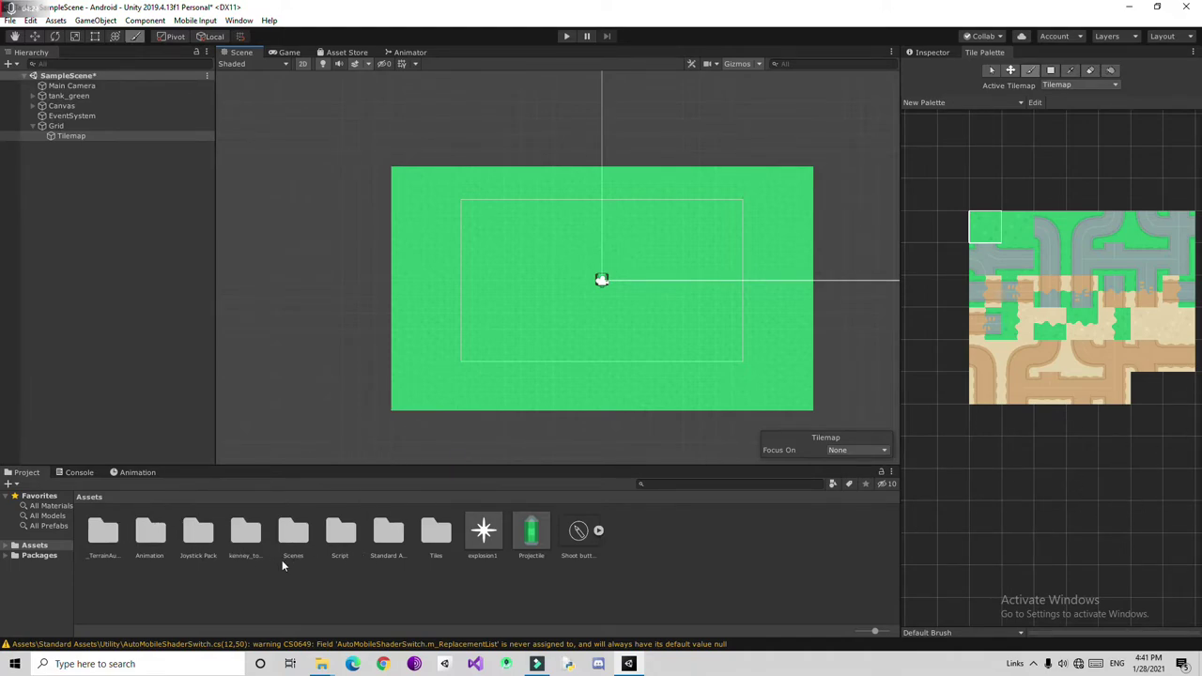
- Add the treeGreen_small sprite to New Palette, saving its tile in Assets/Tiles
double_click(246, 533)
double_click(110, 539)
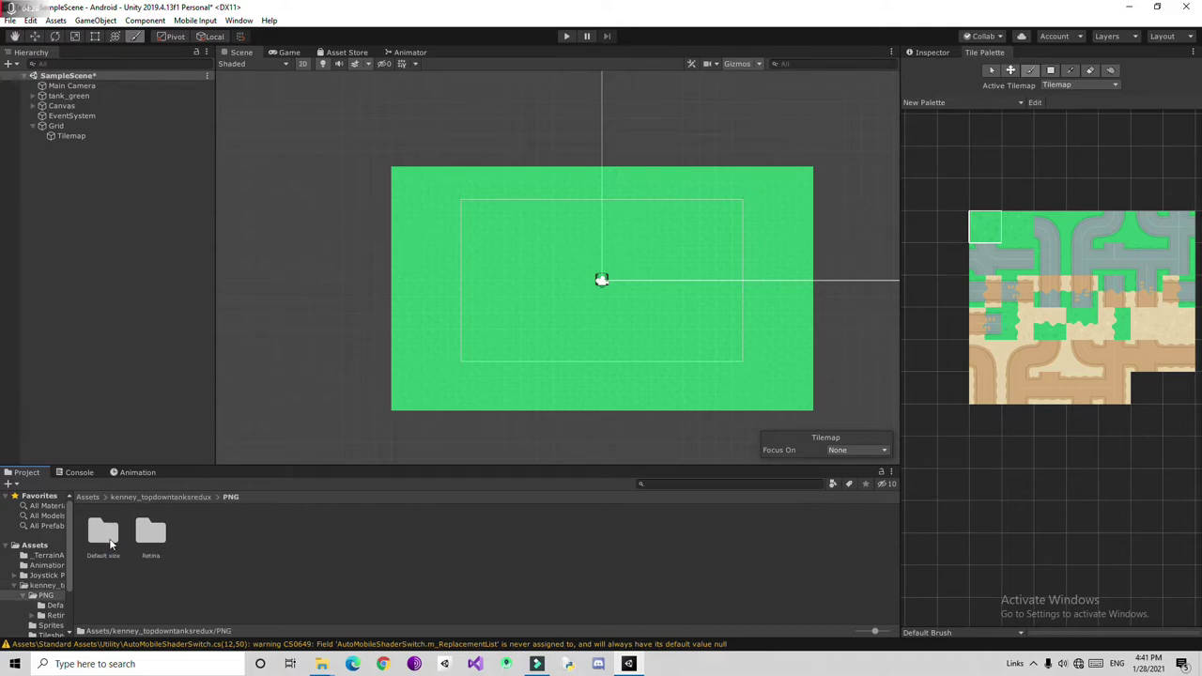
double_click(133, 535)
scroll(372, 559, down, 3)
scroll(371, 561, down, 3)
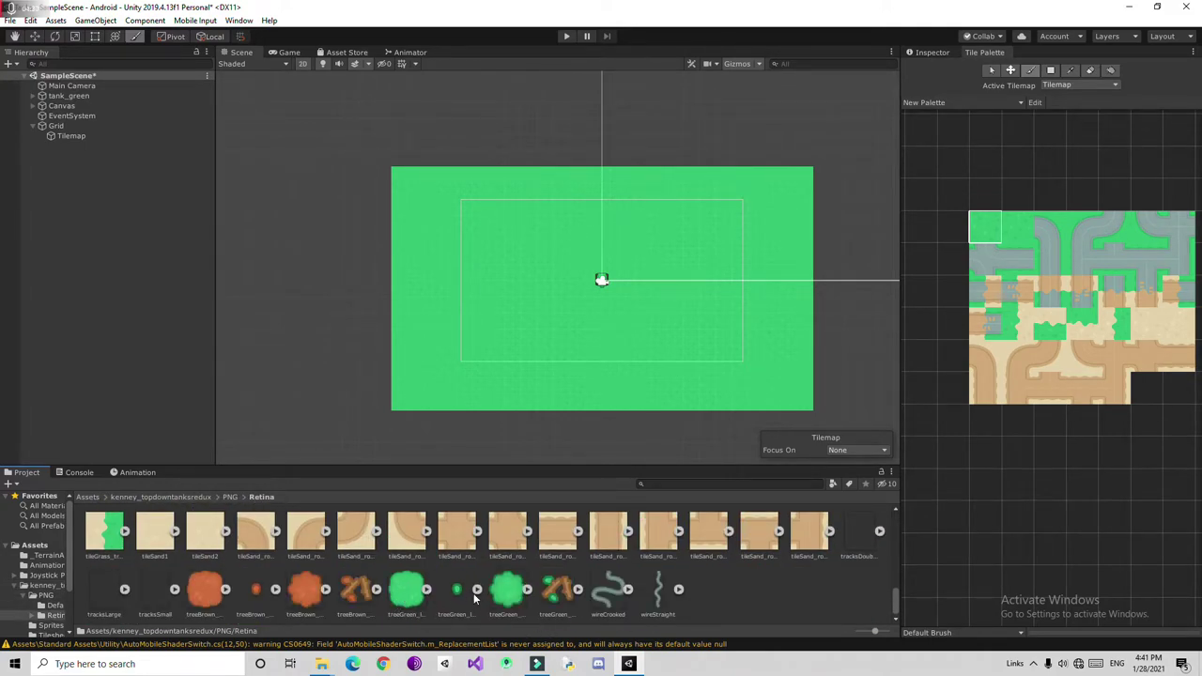
click(512, 592)
drag(511, 592, 985, 452)
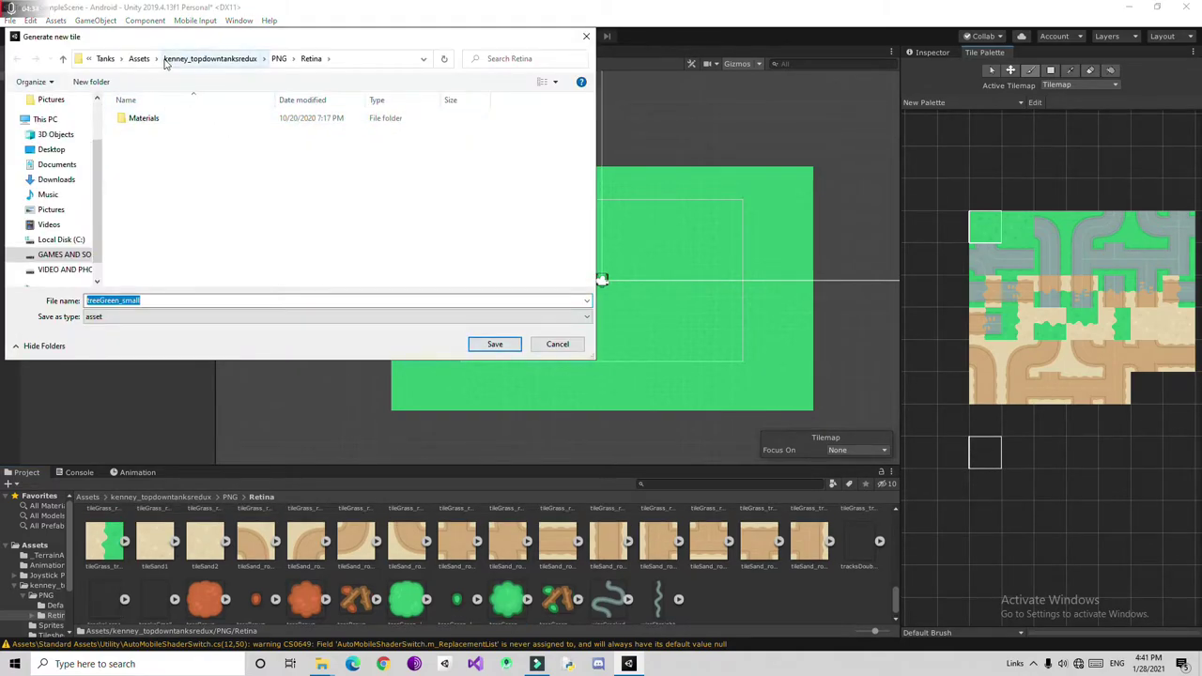
click(139, 58)
click(136, 210)
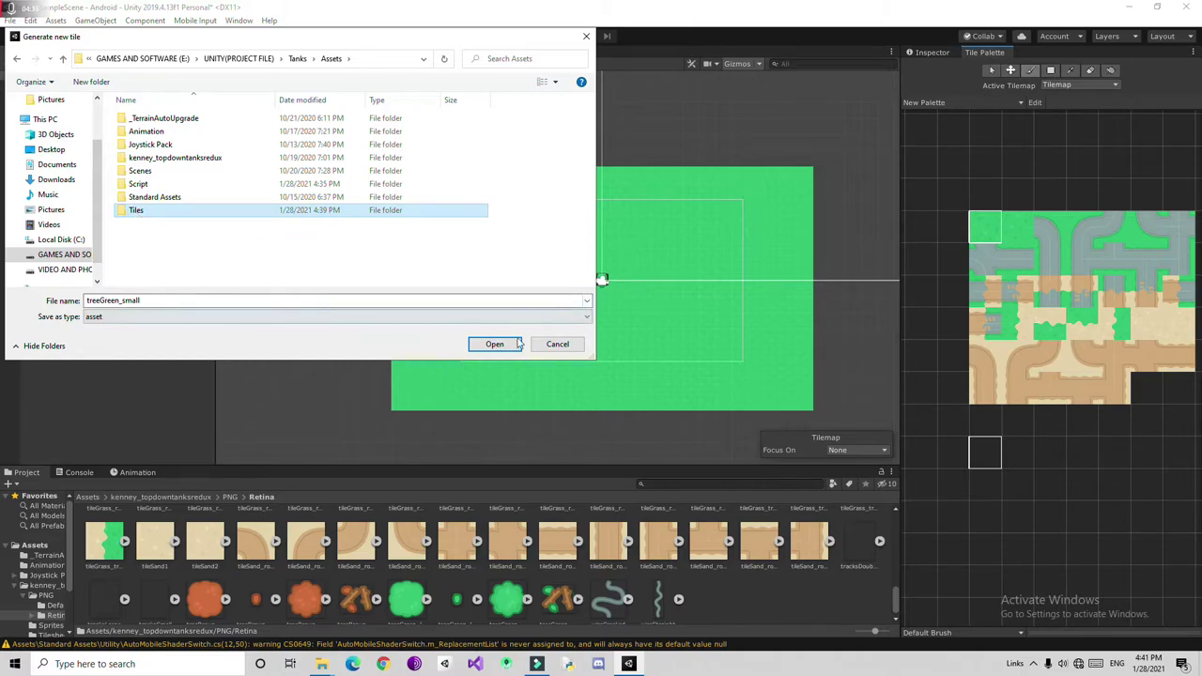
click(493, 344)
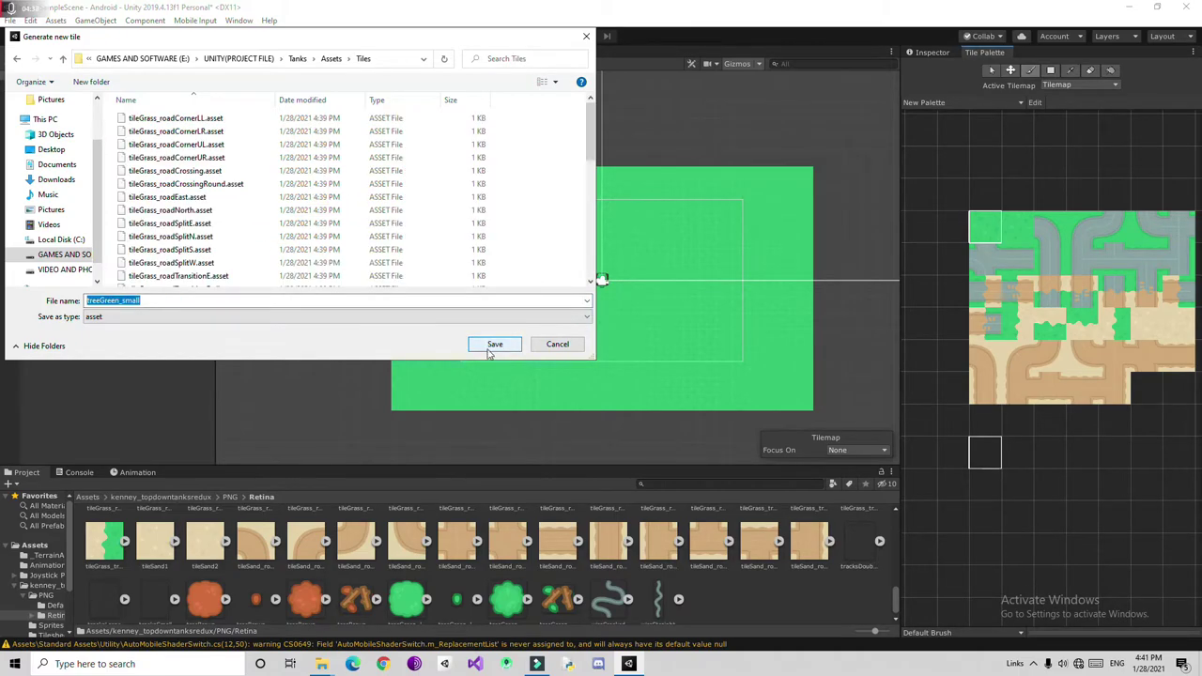
click(489, 349)
- Add the treeGreen_large sprite to New Palette, saving its tile in Assets/Tiles
scroll(450, 583, down, 1)
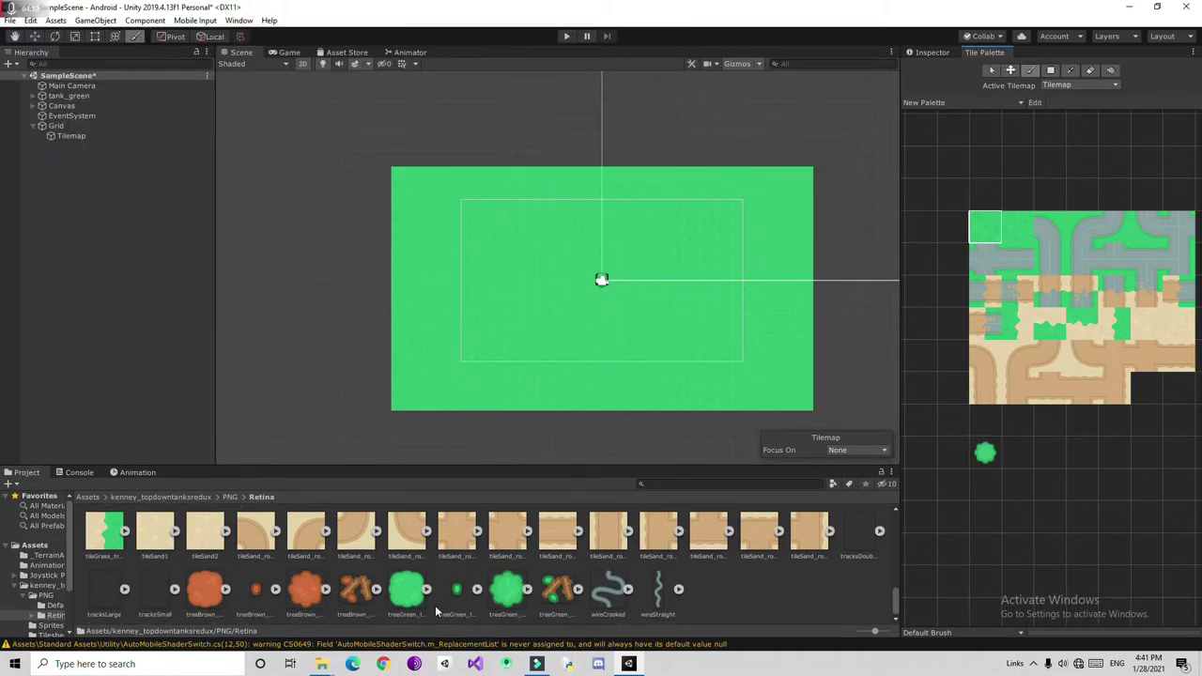
click(401, 593)
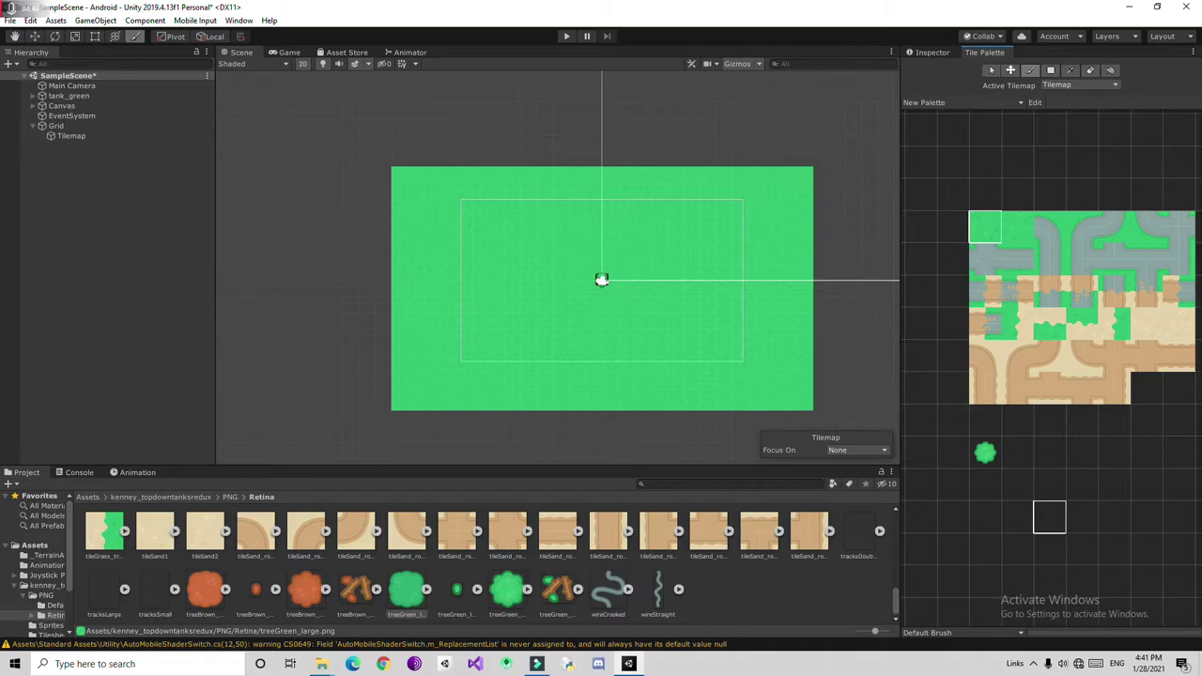
drag(1078, 523, 1080, 521)
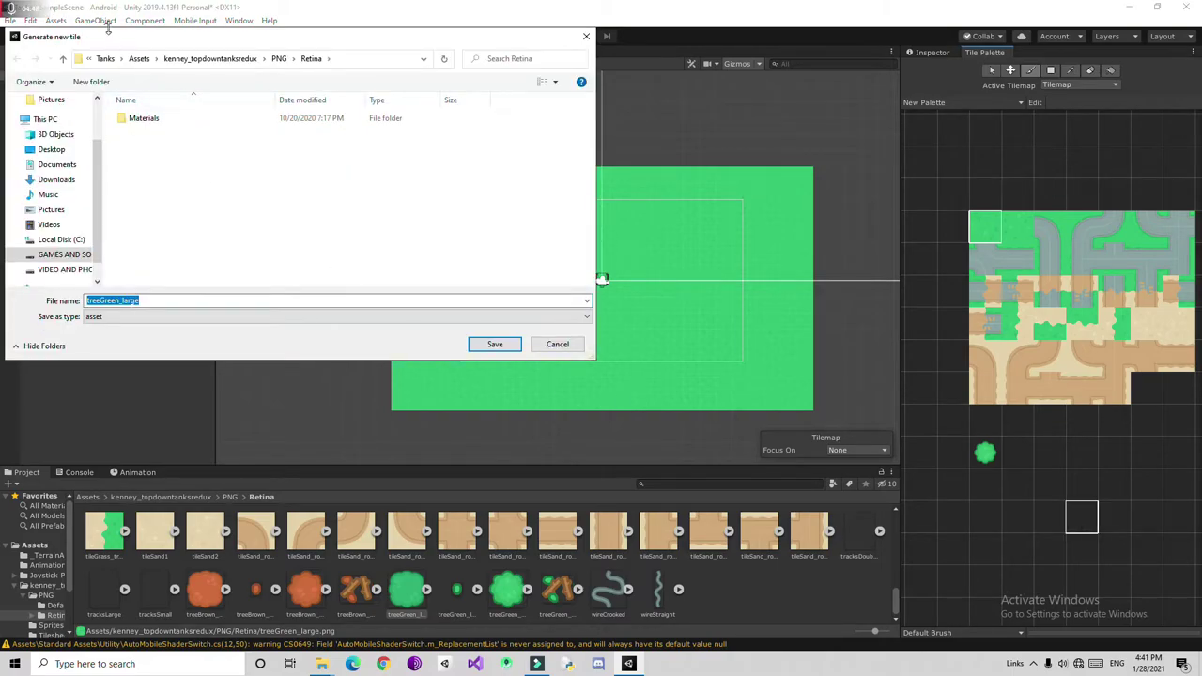
click(138, 58)
click(153, 217)
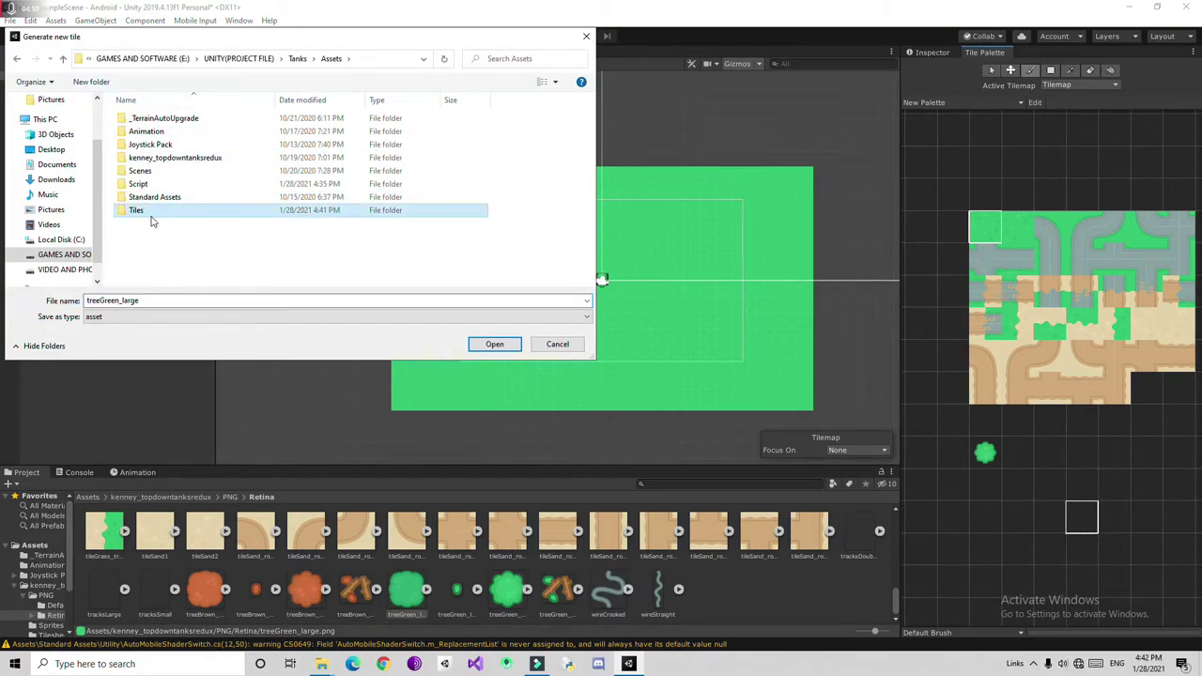
click(475, 342)
click(475, 342)
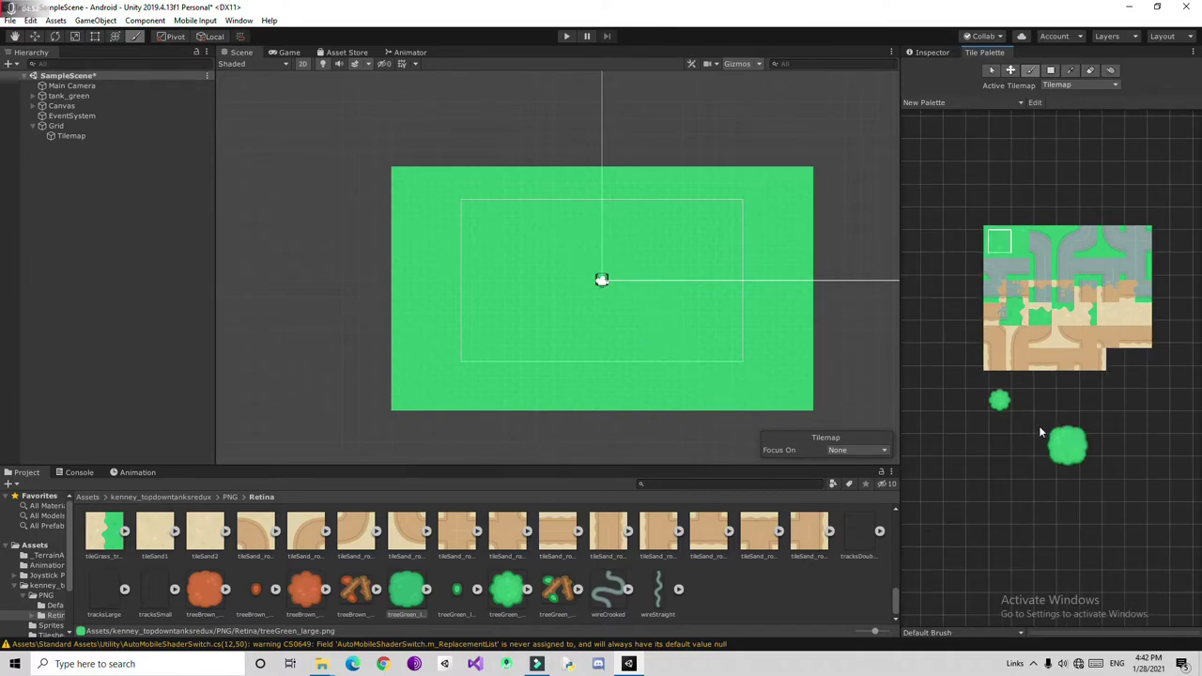
- Pick the whole large tree as a brush and paint a few test trees on the grass
click(1064, 449)
click(1067, 424)
click(1067, 466)
click(1047, 449)
click(1045, 421)
click(1077, 422)
mouse_move(1044, 423)
mouse_down()
mouse_move(1089, 451)
mouse_move(1089, 466)
mouse_up()
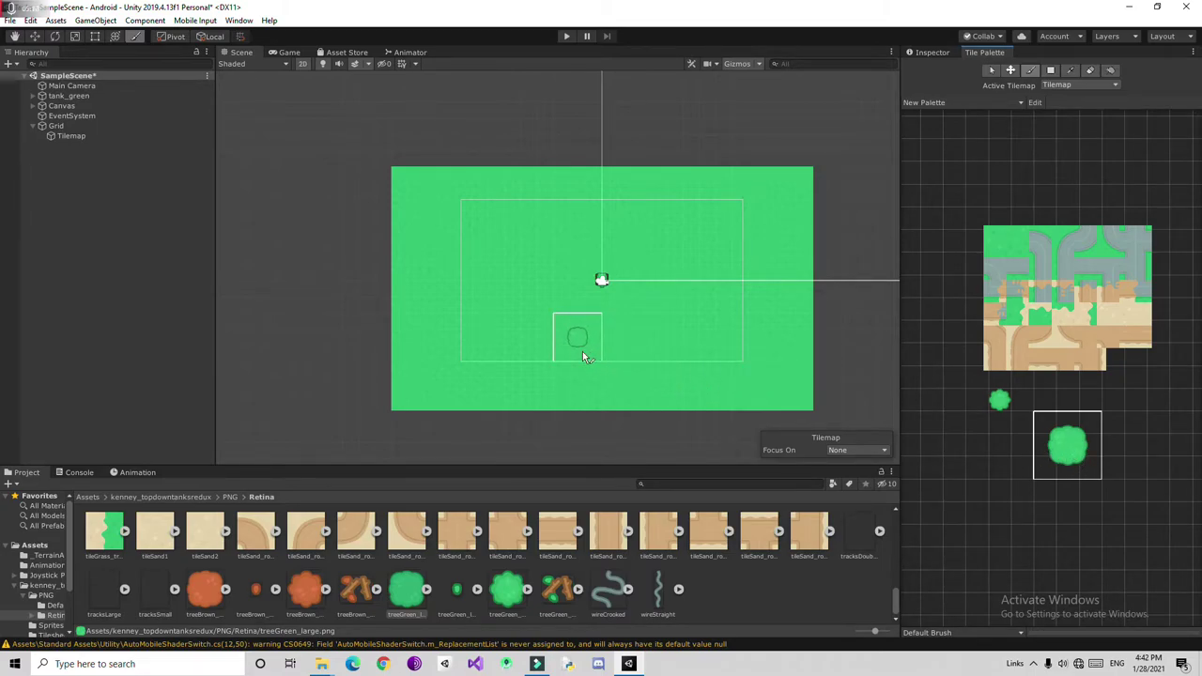
click(490, 271)
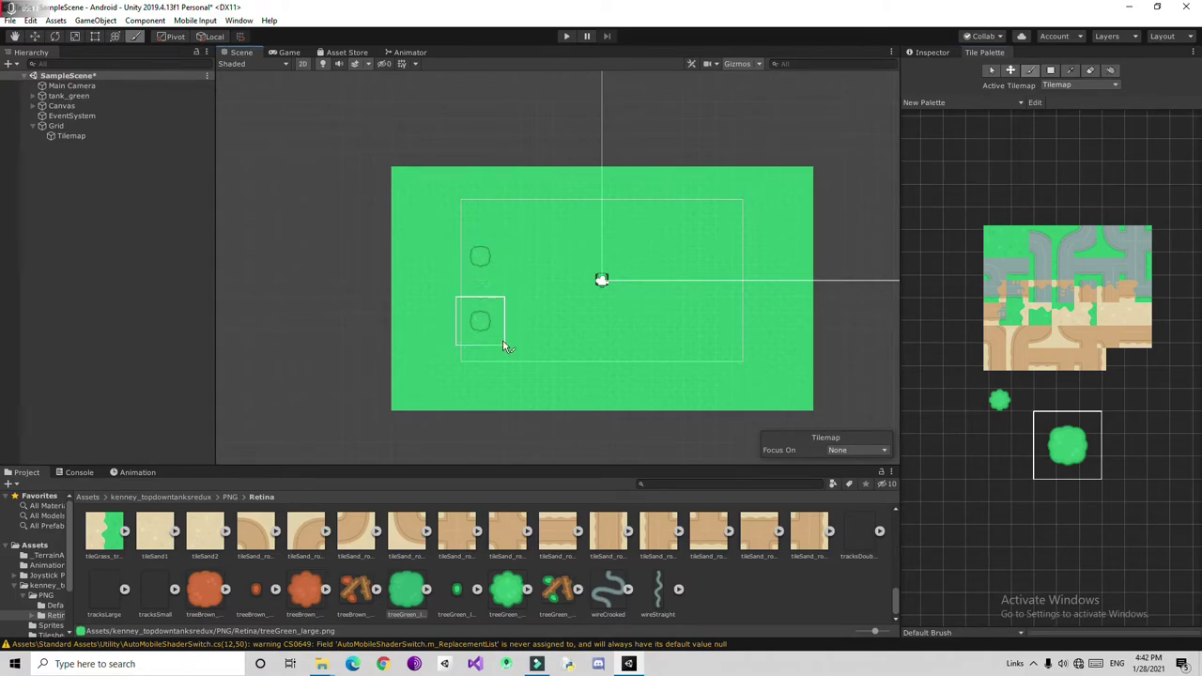
click(638, 370)
drag(699, 324, 721, 277)
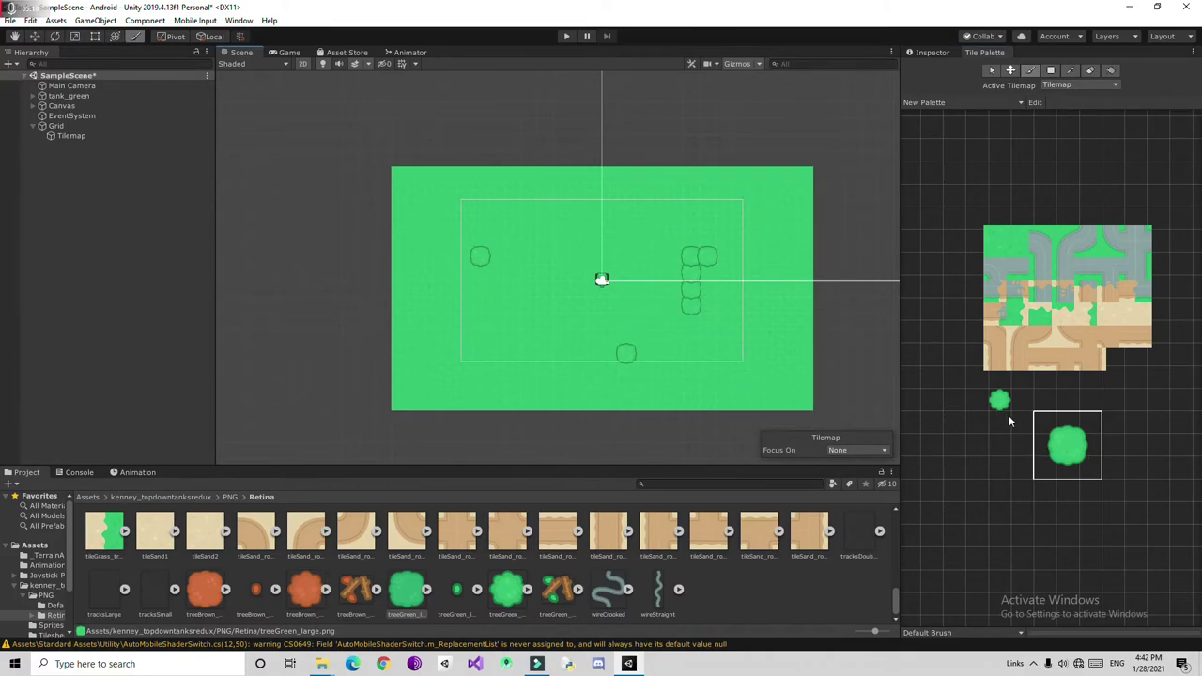
- Erase the test trees and refill the erased cells with grass
click(1089, 70)
mouse_move(737, 240)
mouse_down()
mouse_move(704, 291)
mouse_move(705, 322)
mouse_up()
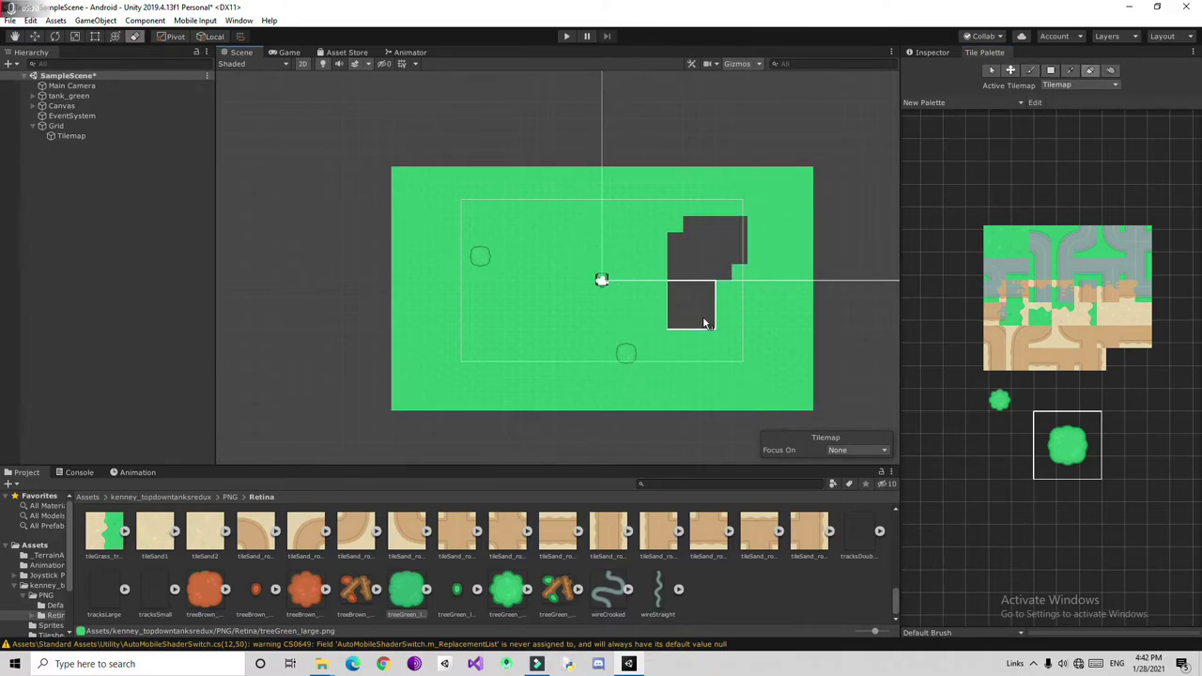
click(636, 354)
click(480, 262)
click(995, 238)
mouse_move(493, 253)
mouse_down()
mouse_move(447, 268)
mouse_move(464, 257)
mouse_move(489, 288)
mouse_up()
mouse_move(672, 324)
mouse_down()
mouse_move(671, 243)
mouse_move(688, 257)
mouse_move(708, 232)
mouse_move(635, 240)
mouse_move(678, 254)
mouse_move(734, 241)
mouse_move(726, 273)
mouse_move(700, 265)
mouse_move(693, 323)
mouse_move(697, 290)
mouse_move(612, 348)
mouse_move(618, 321)
mouse_move(634, 318)
mouse_move(624, 357)
mouse_up()
- Paint four small tree tiles scattered across the grass map
click(999, 400)
click(738, 336)
scroll(840, 395, up, 1)
scroll(703, 316, up, 2)
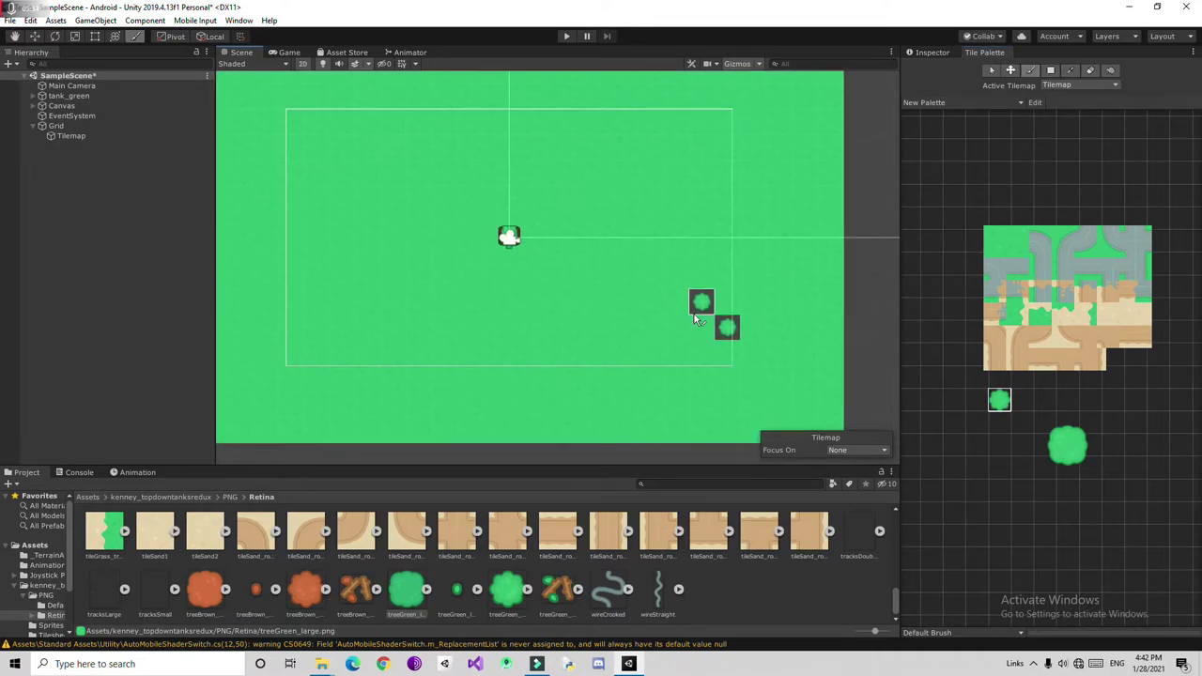
click(571, 248)
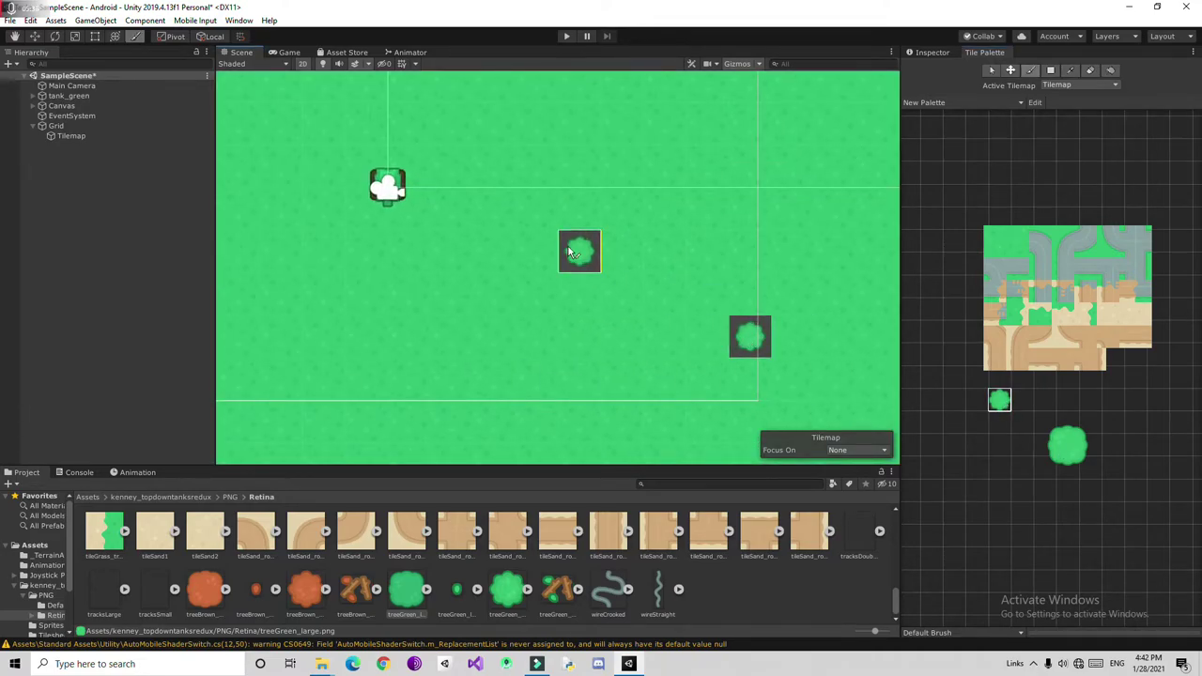
click(665, 166)
click(793, 251)
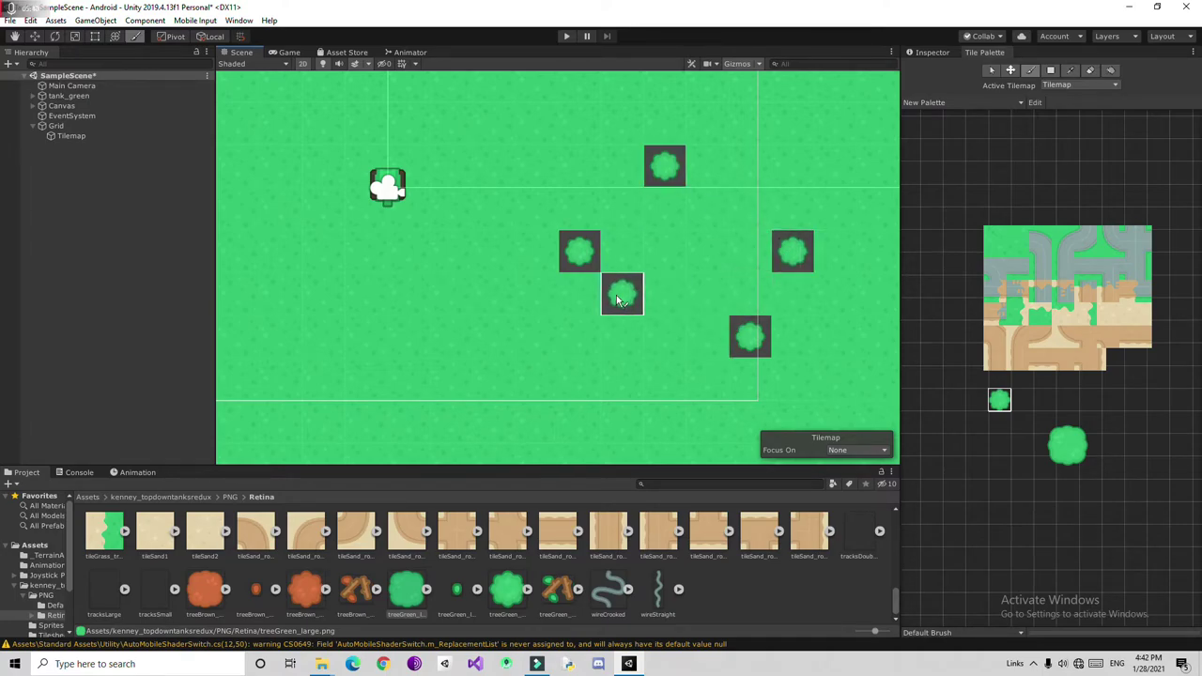
- Paint grass over the four small test trees
key(i)
click(999, 241)
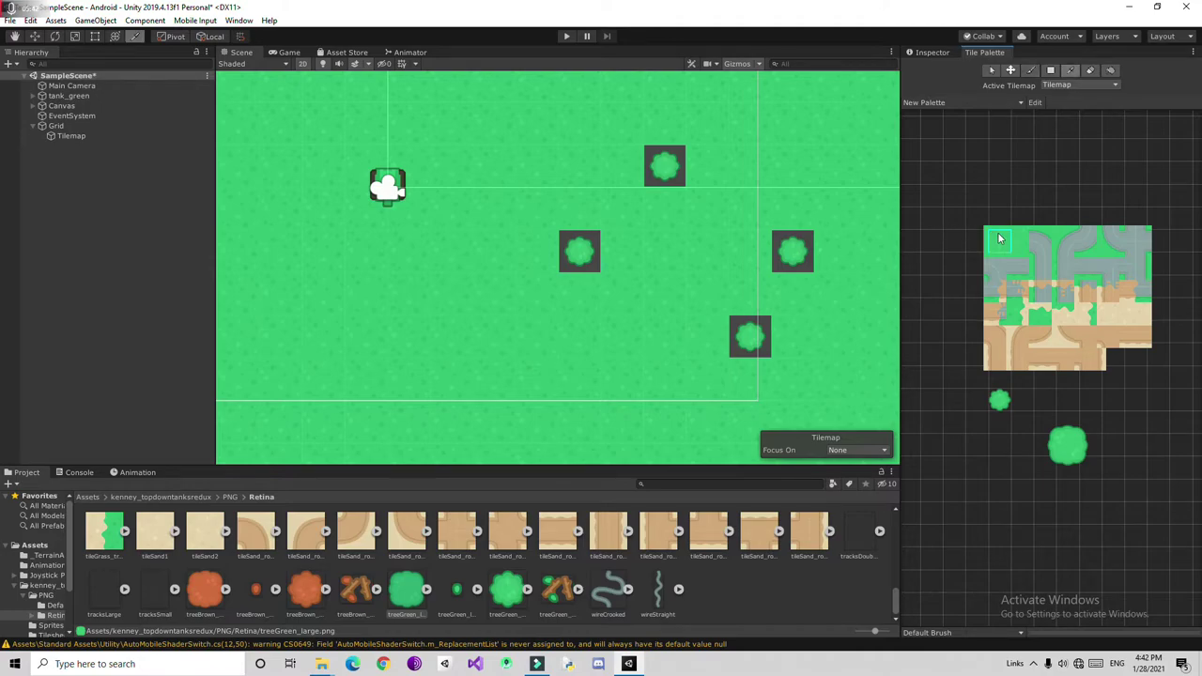
click(664, 166)
click(594, 254)
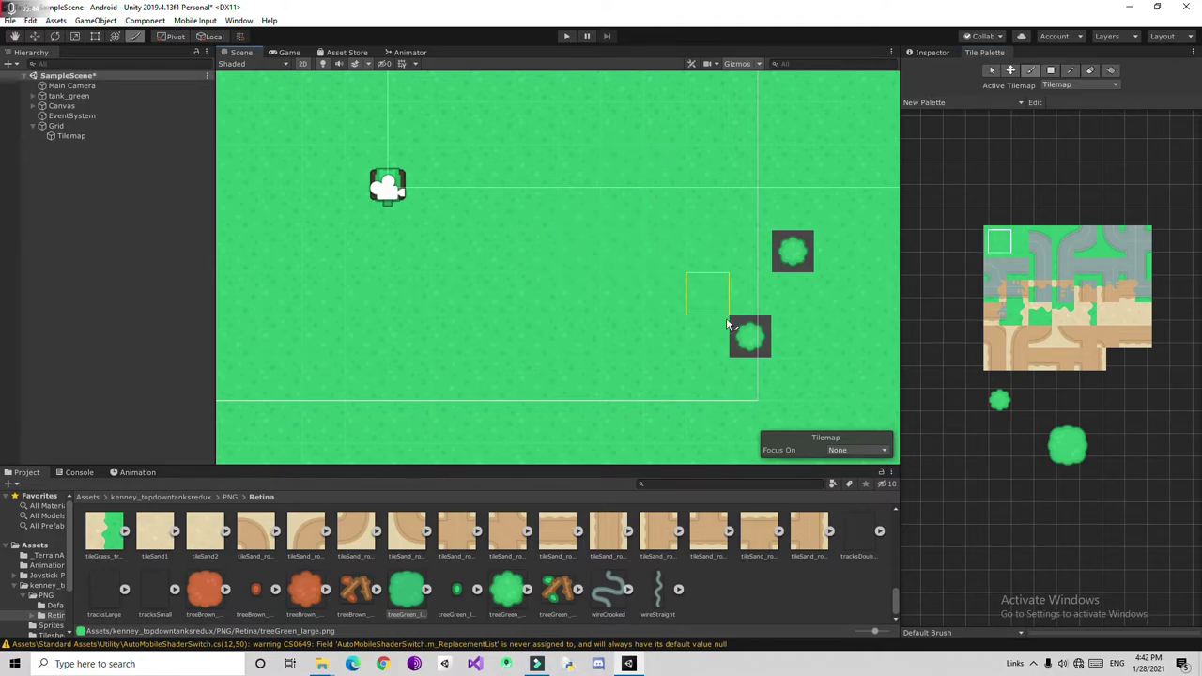
click(750, 337)
click(792, 251)
- Collapse the Grid and add a new Tilemap via 2D Object > Tilemap
click(43, 126)
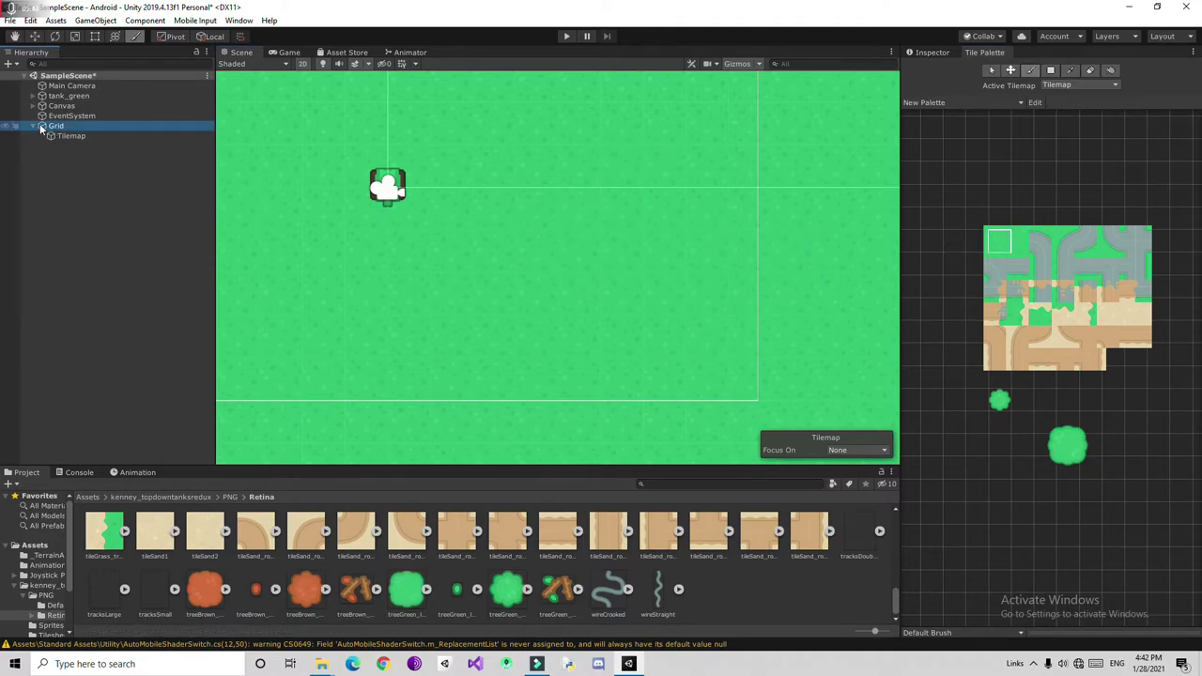
right_click(59, 130)
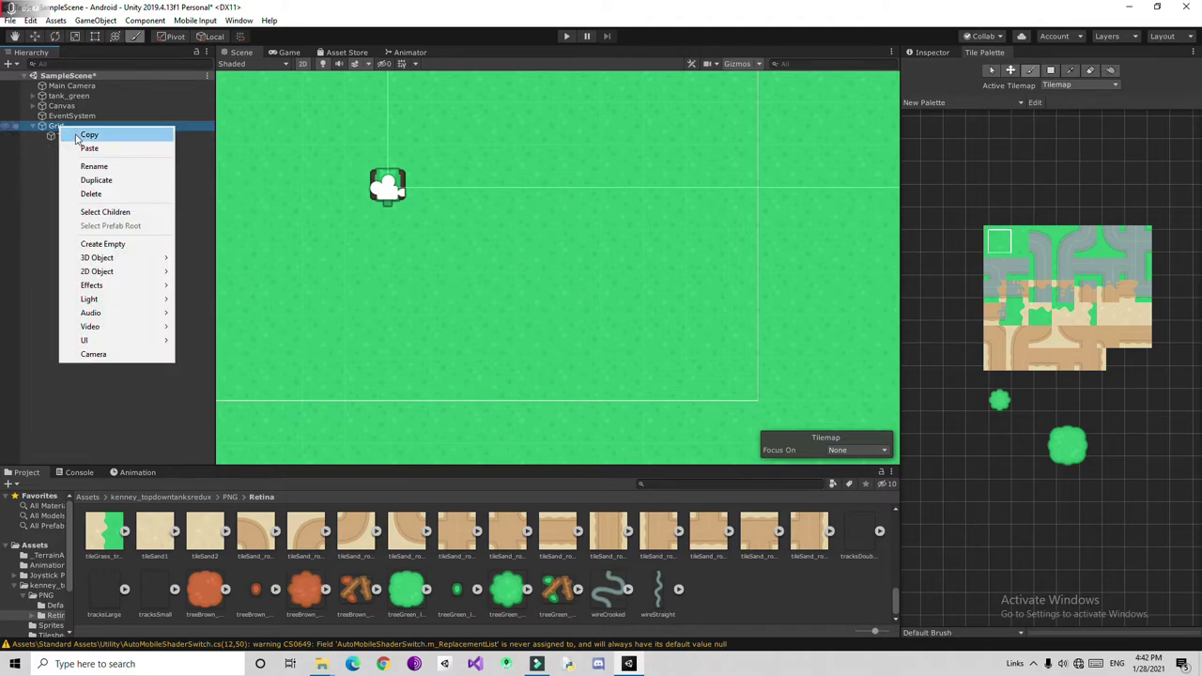
click(44, 147)
click(35, 127)
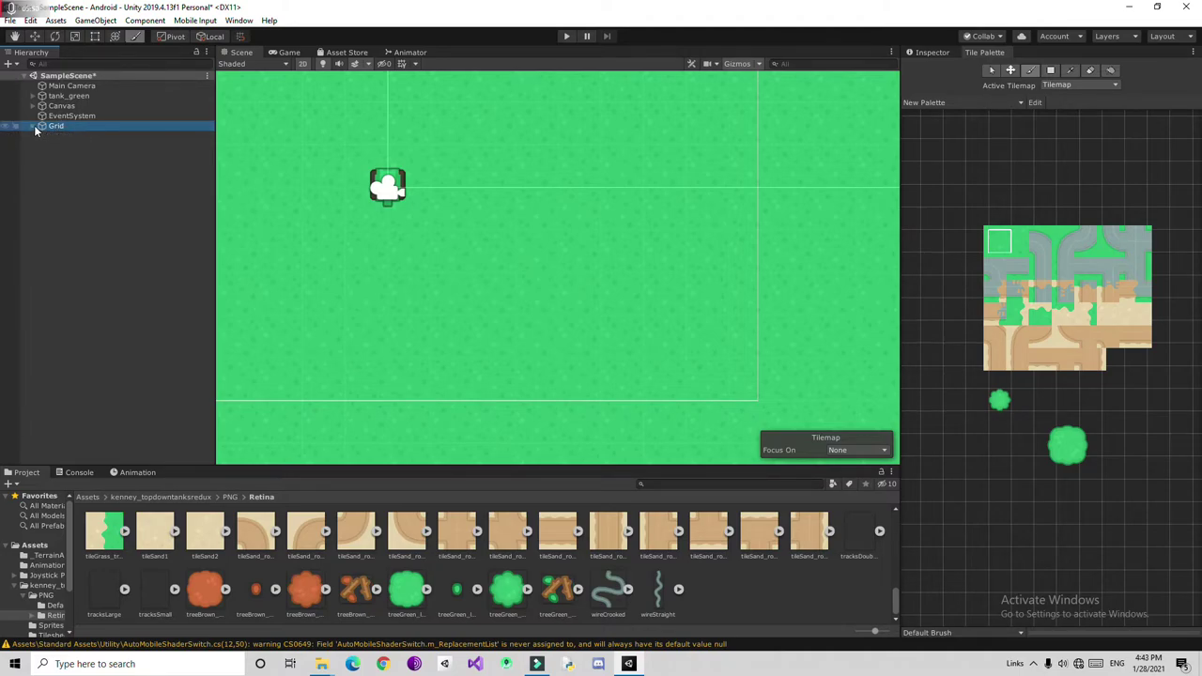
right_click(39, 147)
mouse_move(81, 294)
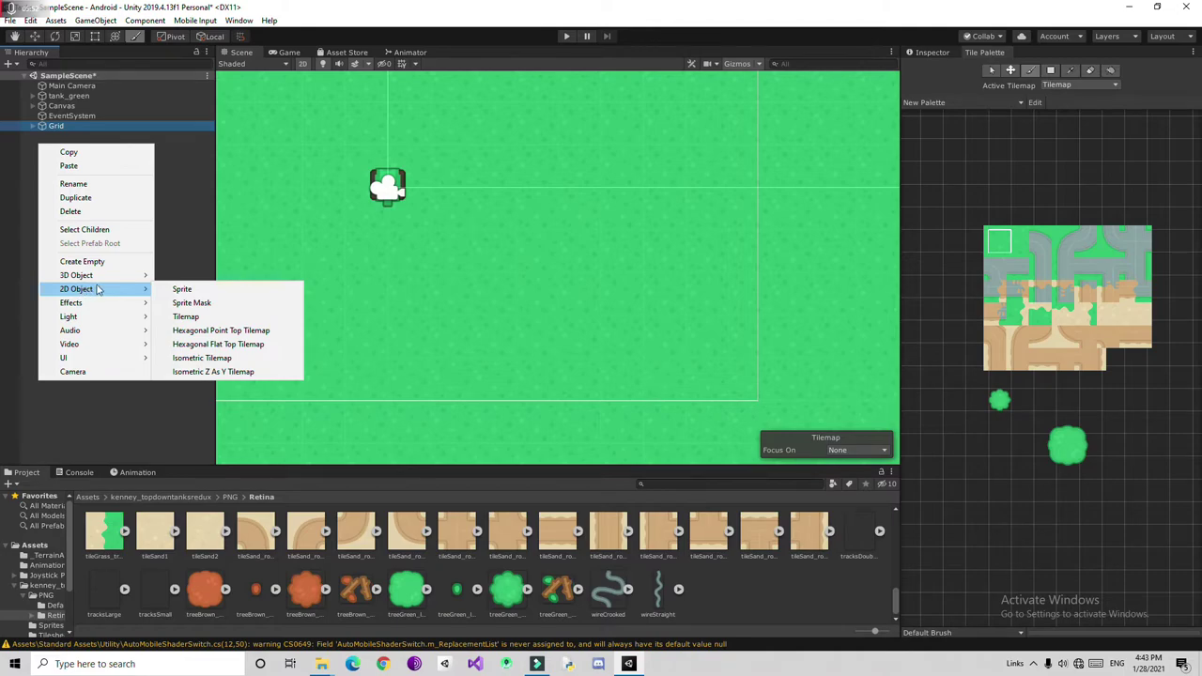
click(179, 316)
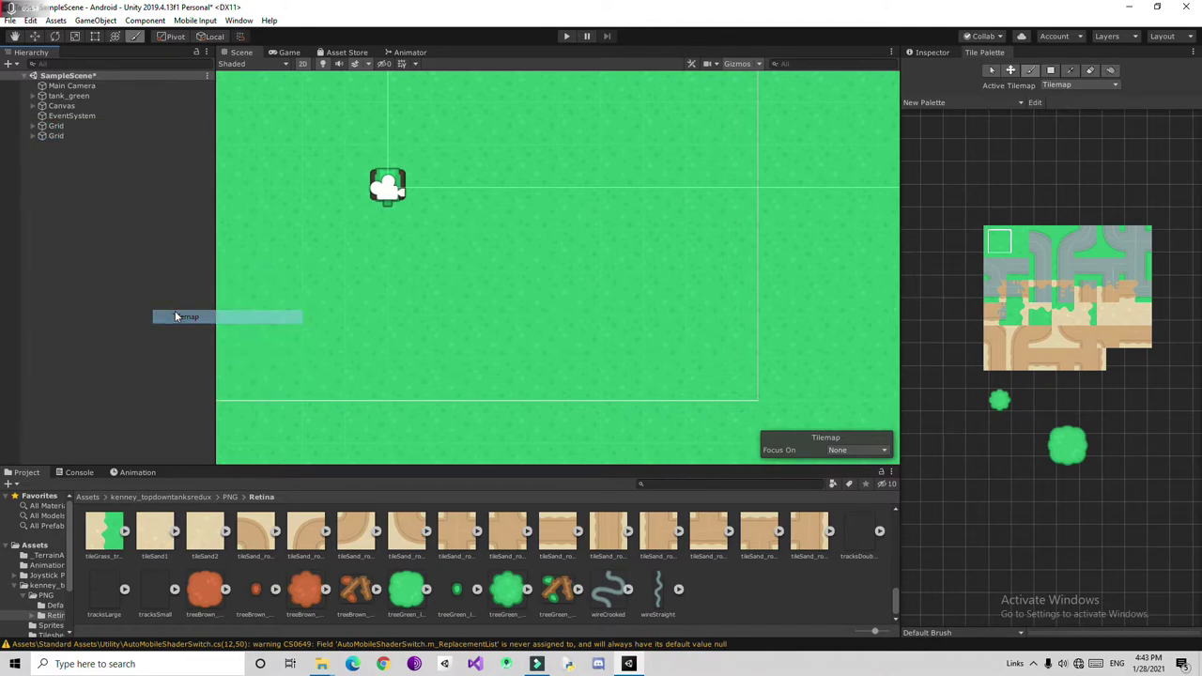
- Select the new Grid and its Tilemap to view them in the Inspector
click(56, 126)
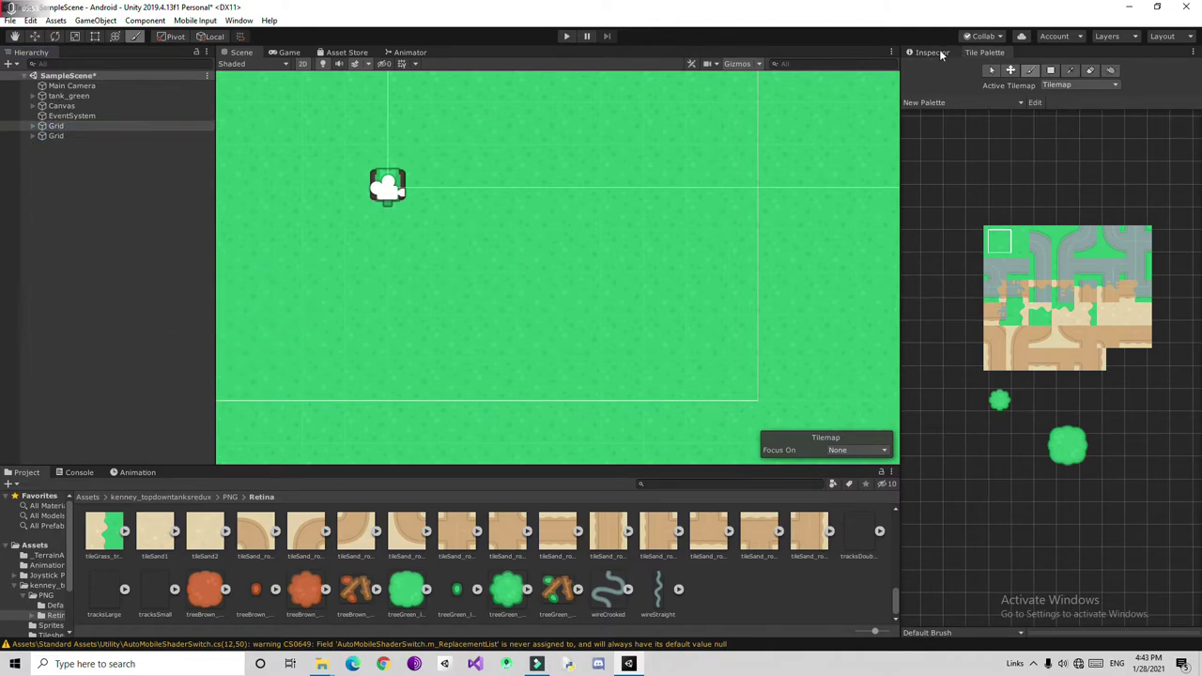
click(930, 53)
click(54, 125)
click(32, 125)
click(71, 135)
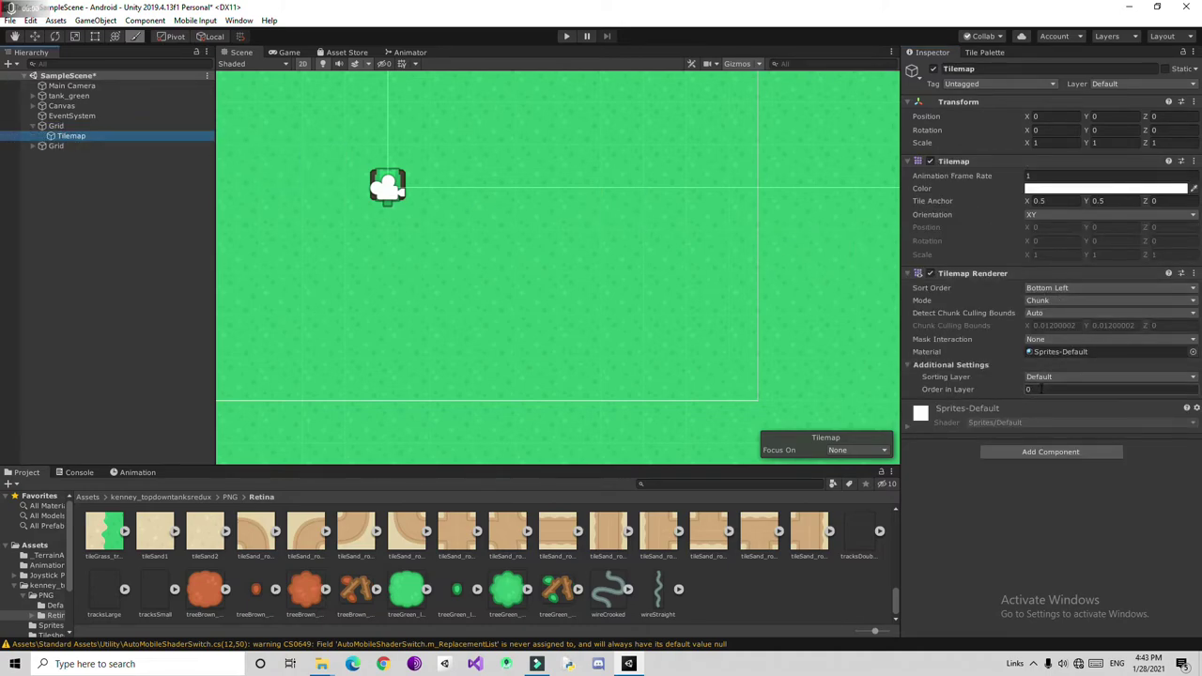
- Set the second Grid's Tilemap Order in Layer to 2
click(52, 147)
click(32, 146)
click(59, 156)
click(1067, 389)
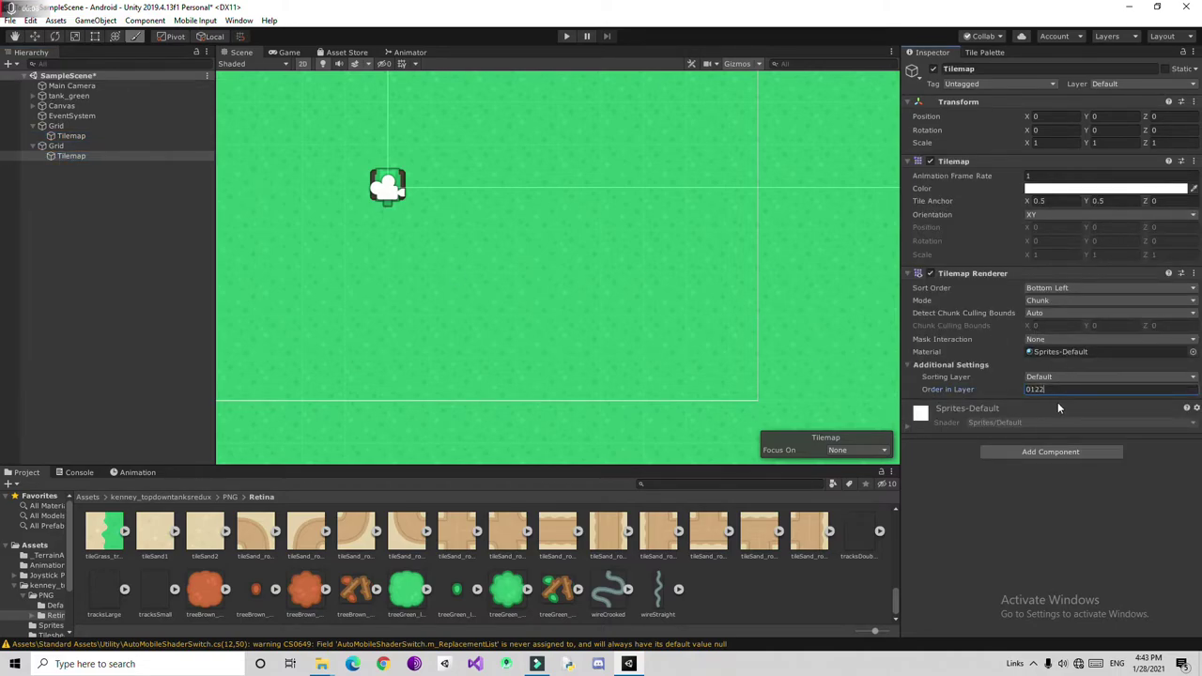
text(1)
key(BackSpace)
key(BackSpace)
text(2)
key(Return)
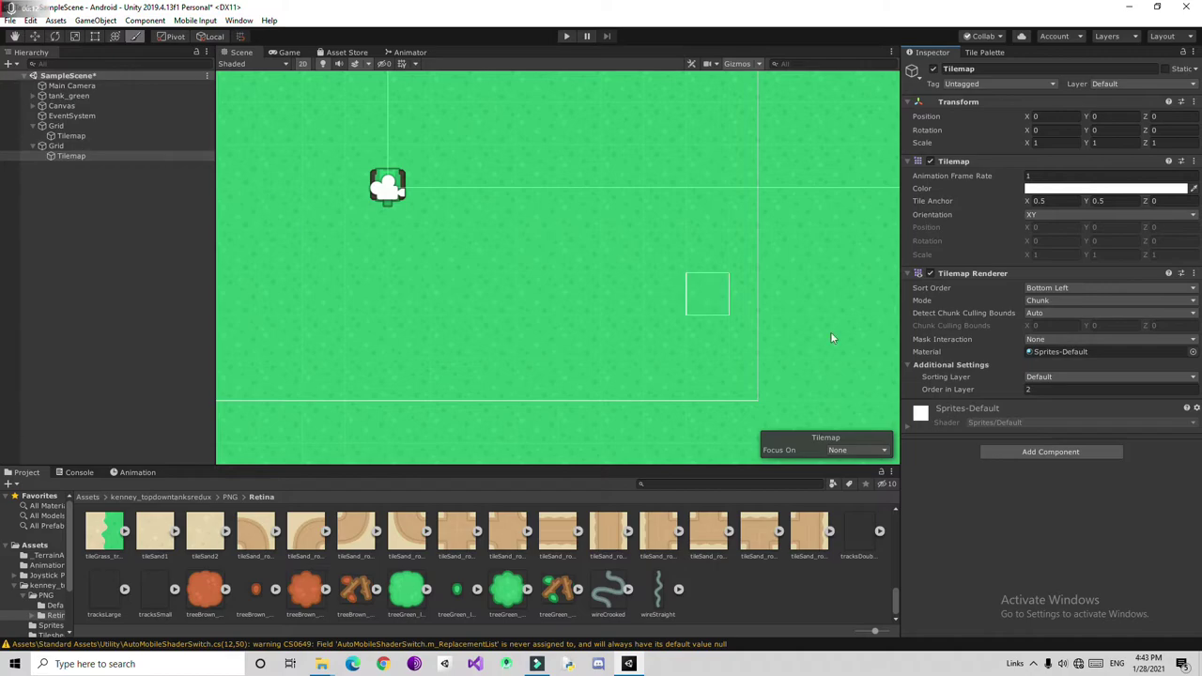
- Add a Tilemap Collider 2D component to that tilemap
click(1071, 454)
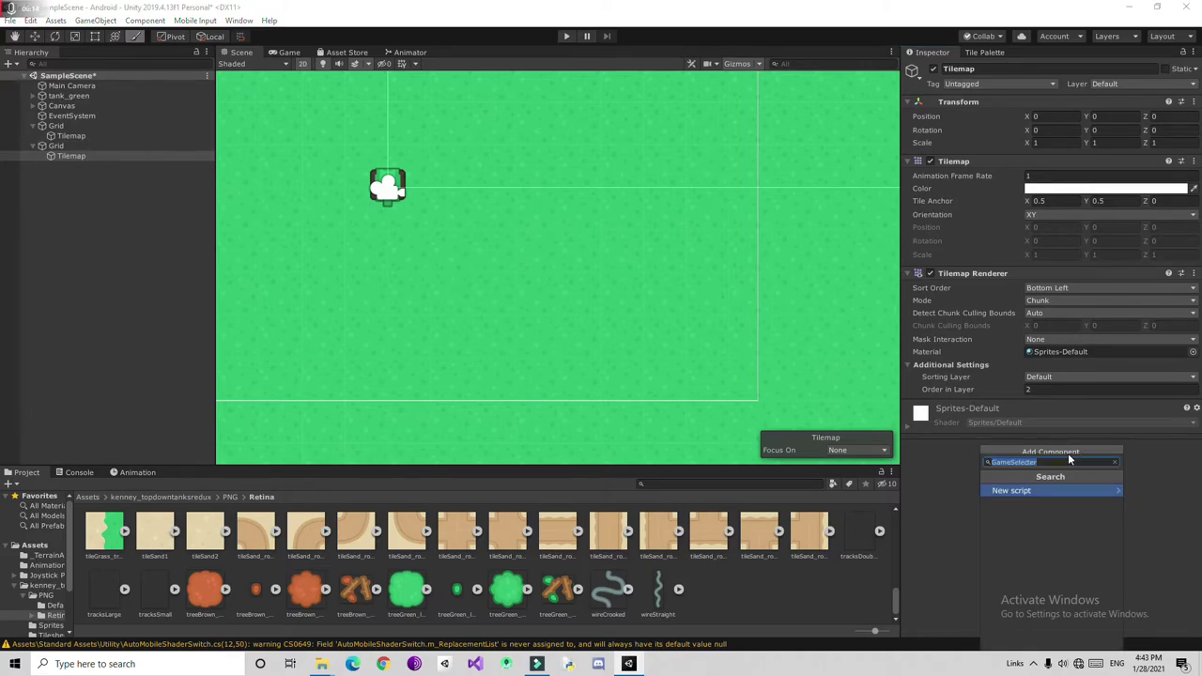
text(til)
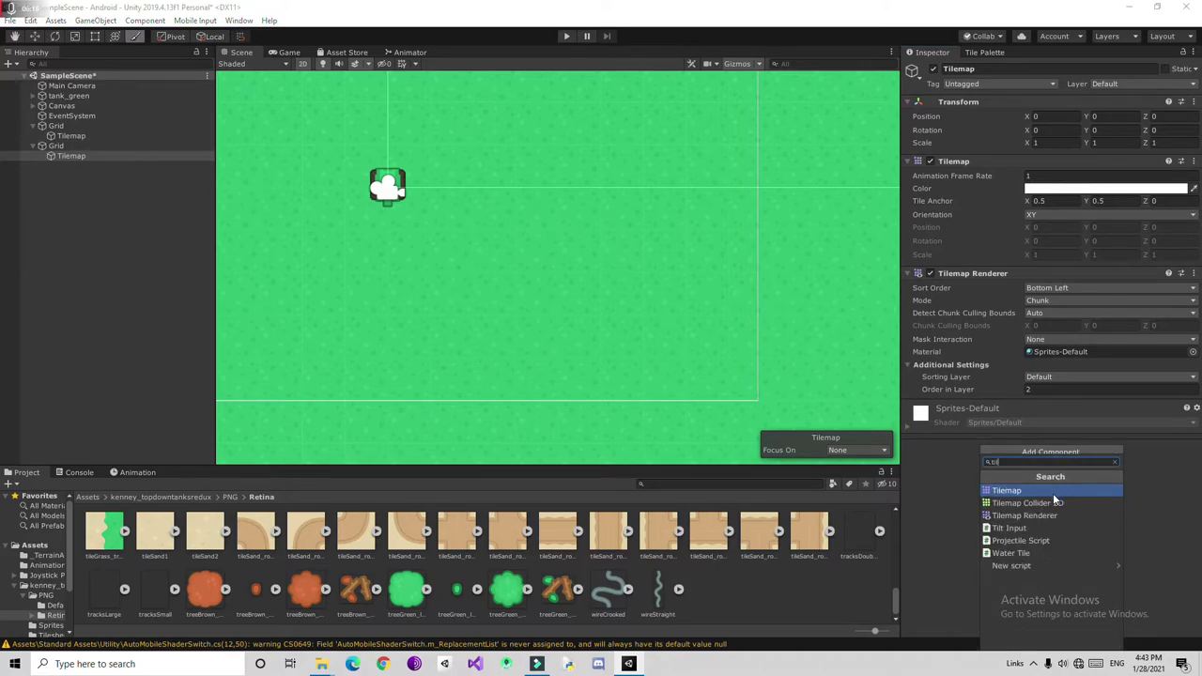
click(1054, 502)
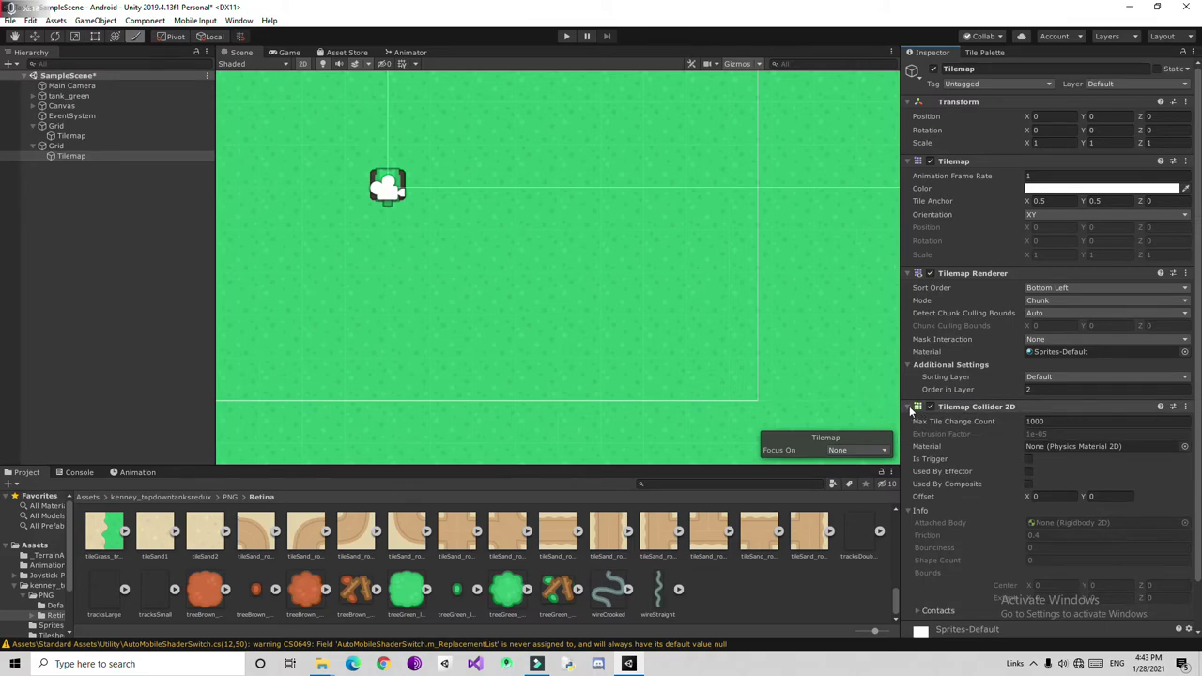
click(908, 407)
- Brush small tree tiles from the bottom-left corner up the map's left edge
click(909, 273)
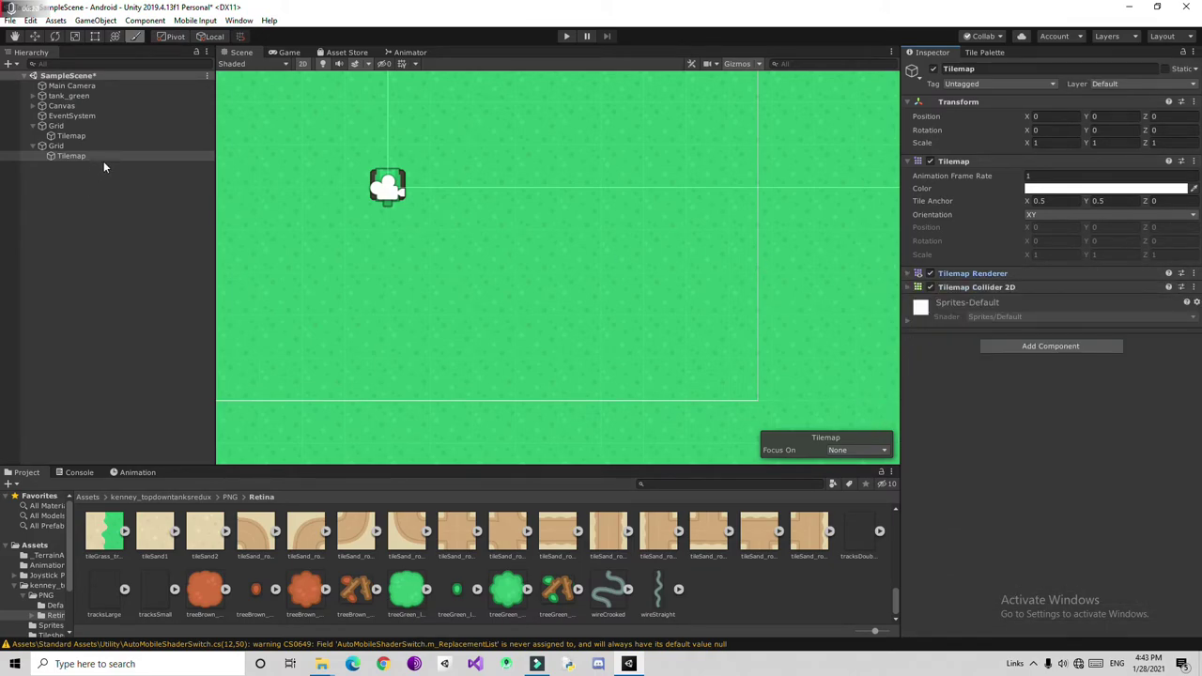
click(984, 51)
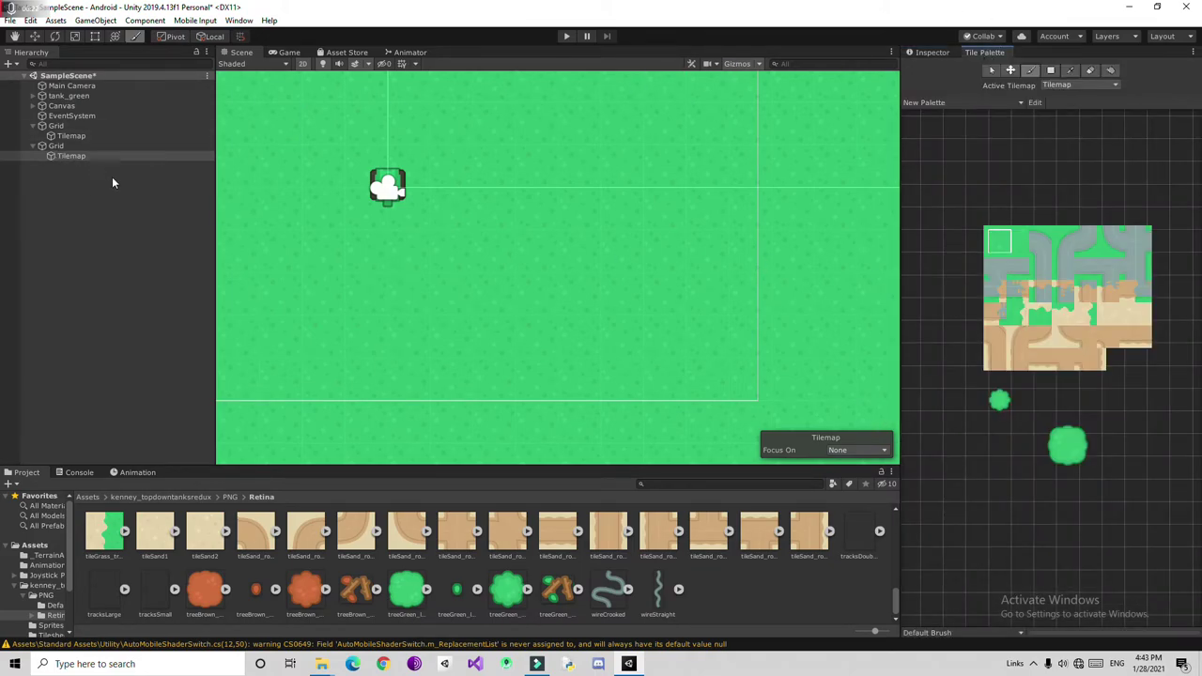
click(997, 398)
scroll(429, 281, down, 5)
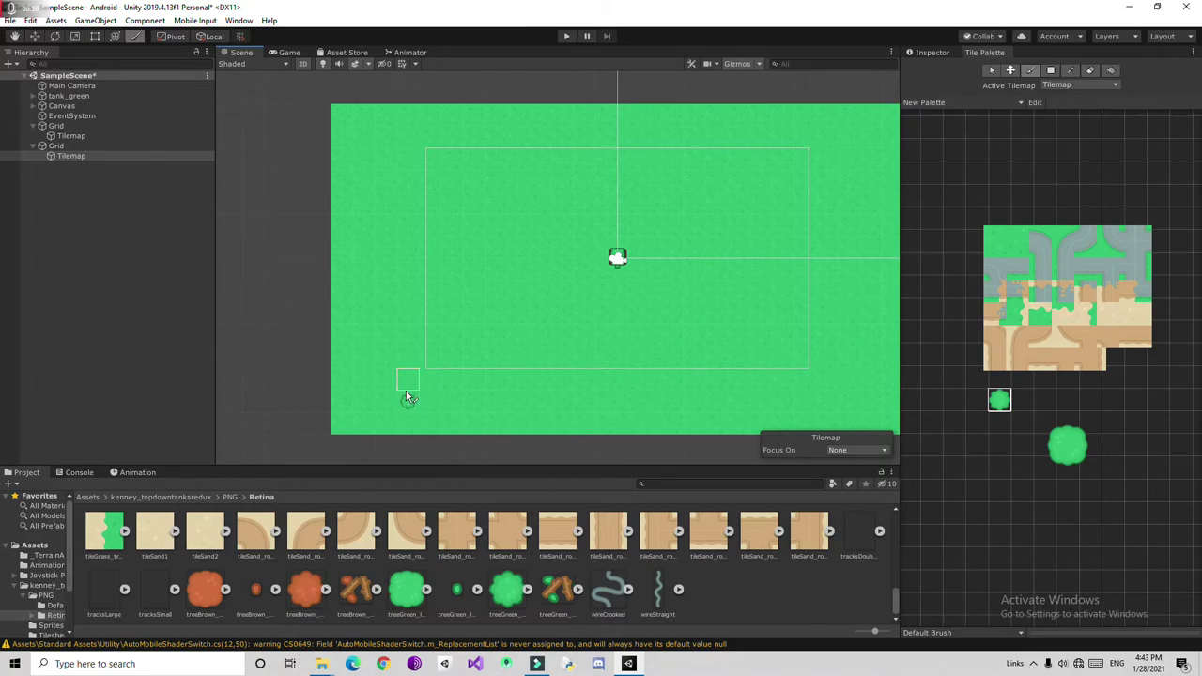
click(408, 381)
mouse_move(407, 360)
mouse_down()
mouse_move(406, 145)
mouse_move(424, 129)
mouse_move(844, 133)
mouse_move(887, 384)
mouse_move(706, 419)
mouse_move(637, 400)
mouse_move(409, 422)
mouse_up()
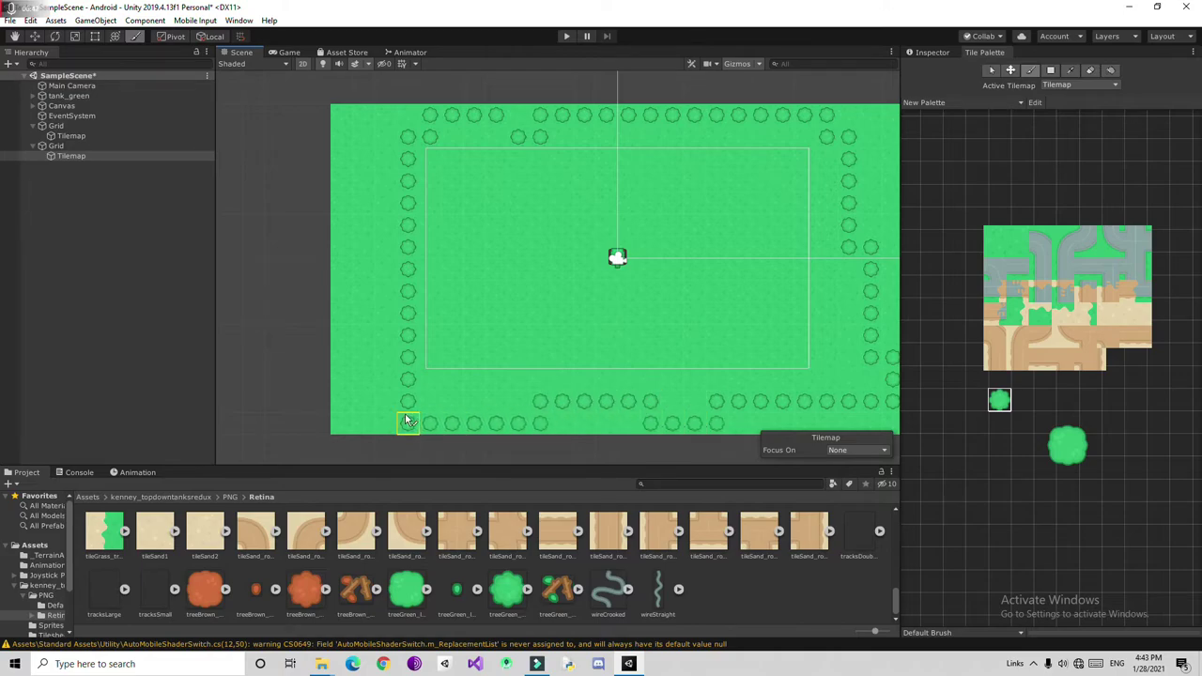
scroll(573, 192, down, 2)
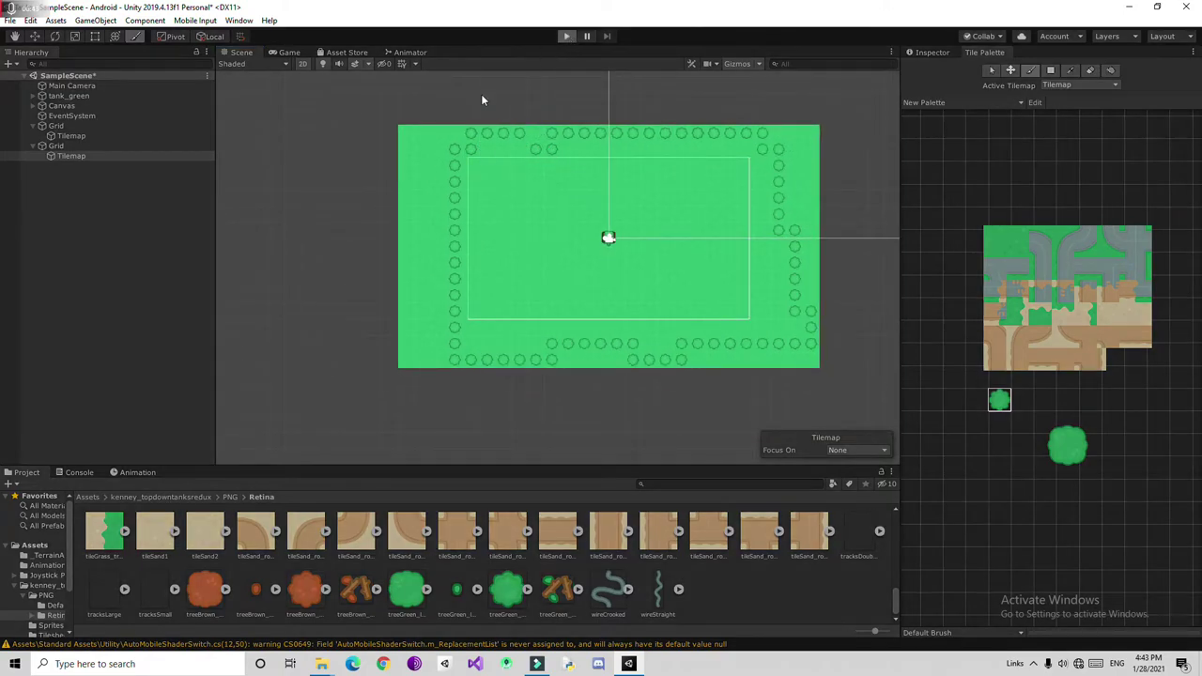
- Drive the tank upward in play mode toward the tree border
drag(314, 380, 356, 260)
drag(311, 376, 282, 150)
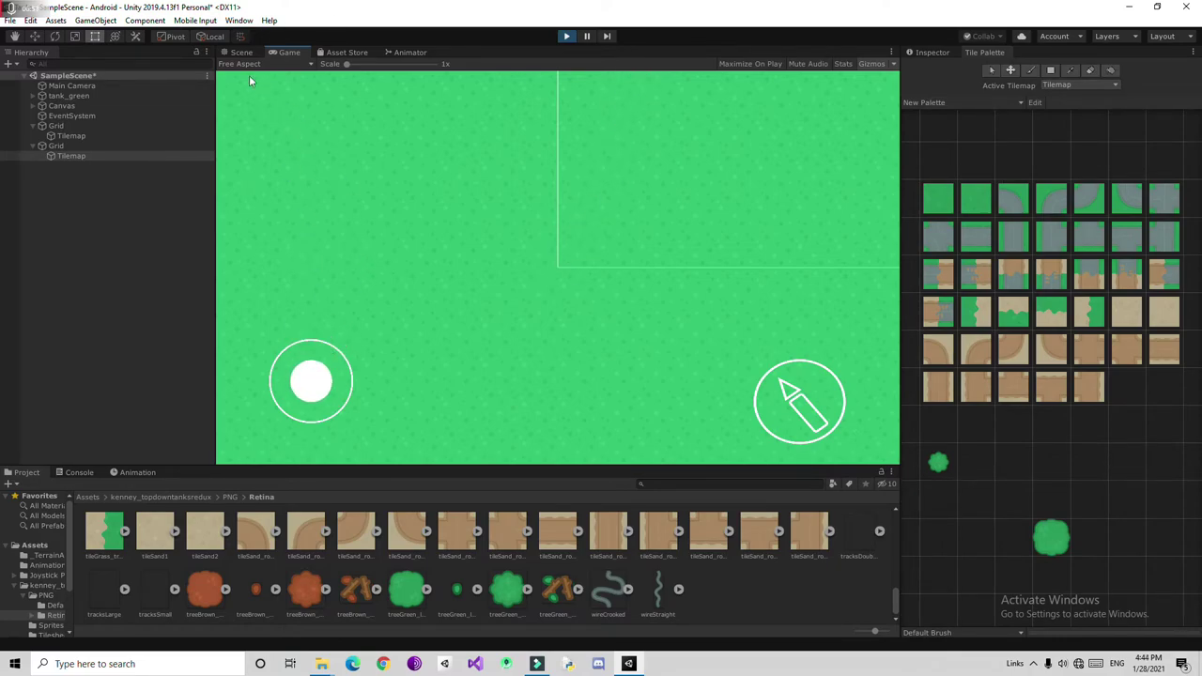
click(241, 52)
scroll(638, 136, up, 10)
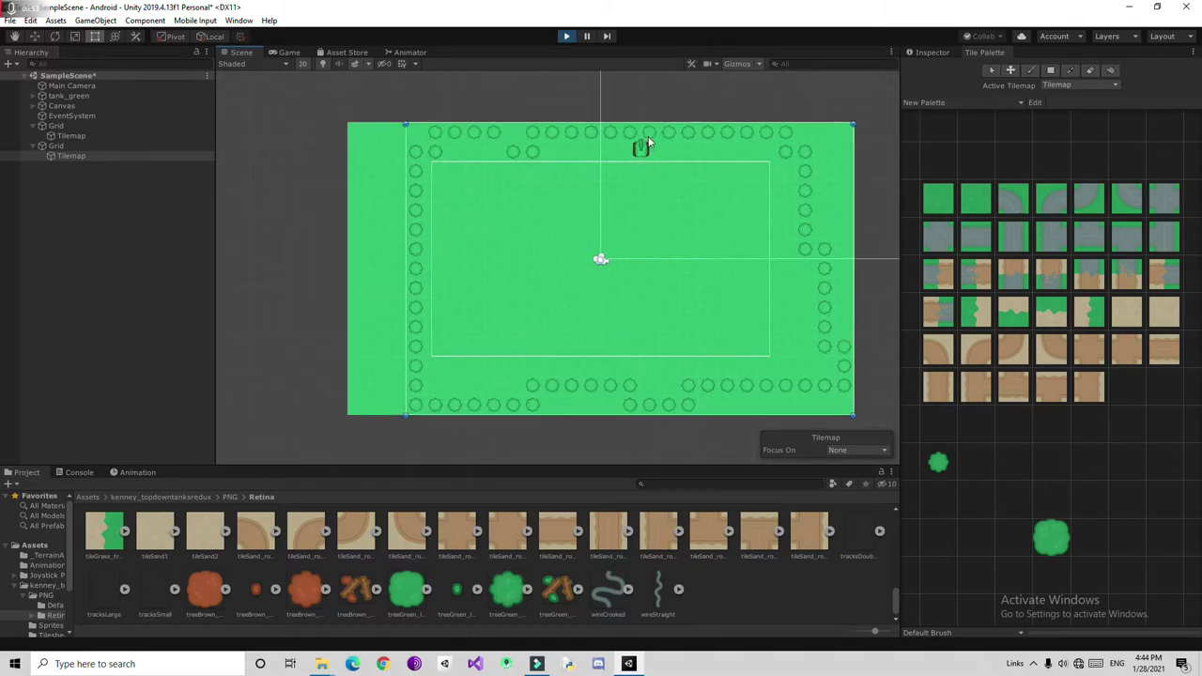
click(270, 52)
drag(302, 401, 261, 53)
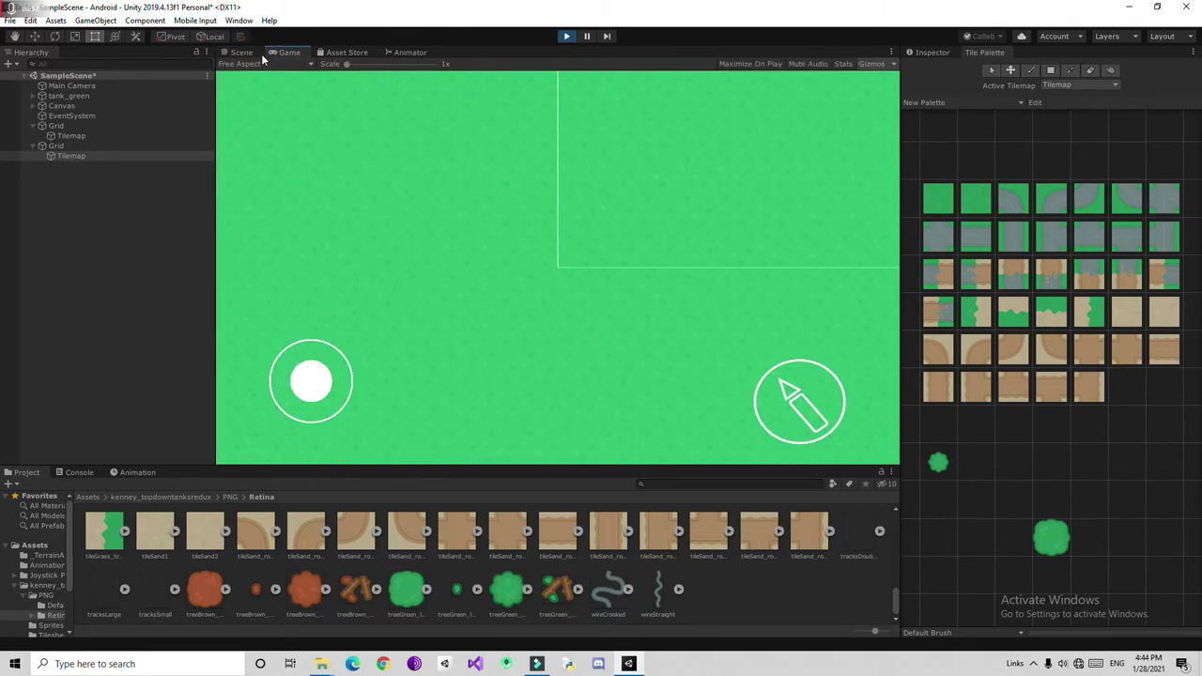
- Return to the Scene view and select the Canvas object
click(246, 52)
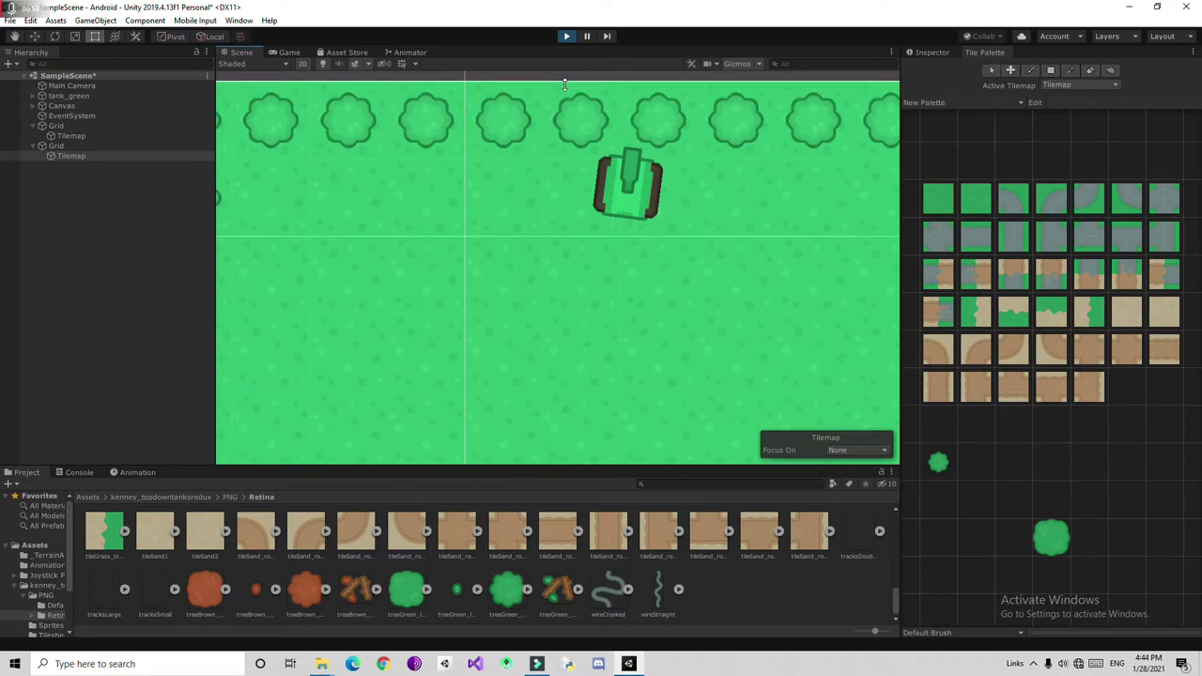
click(579, 135)
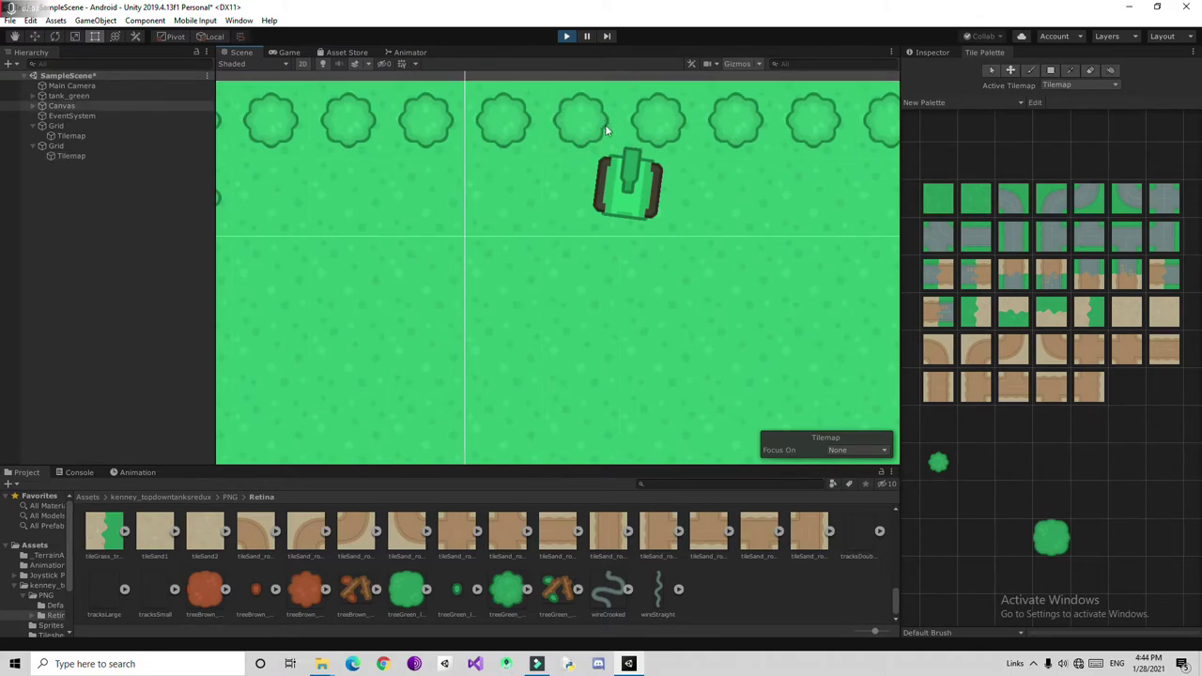
scroll(582, 108, down, 2)
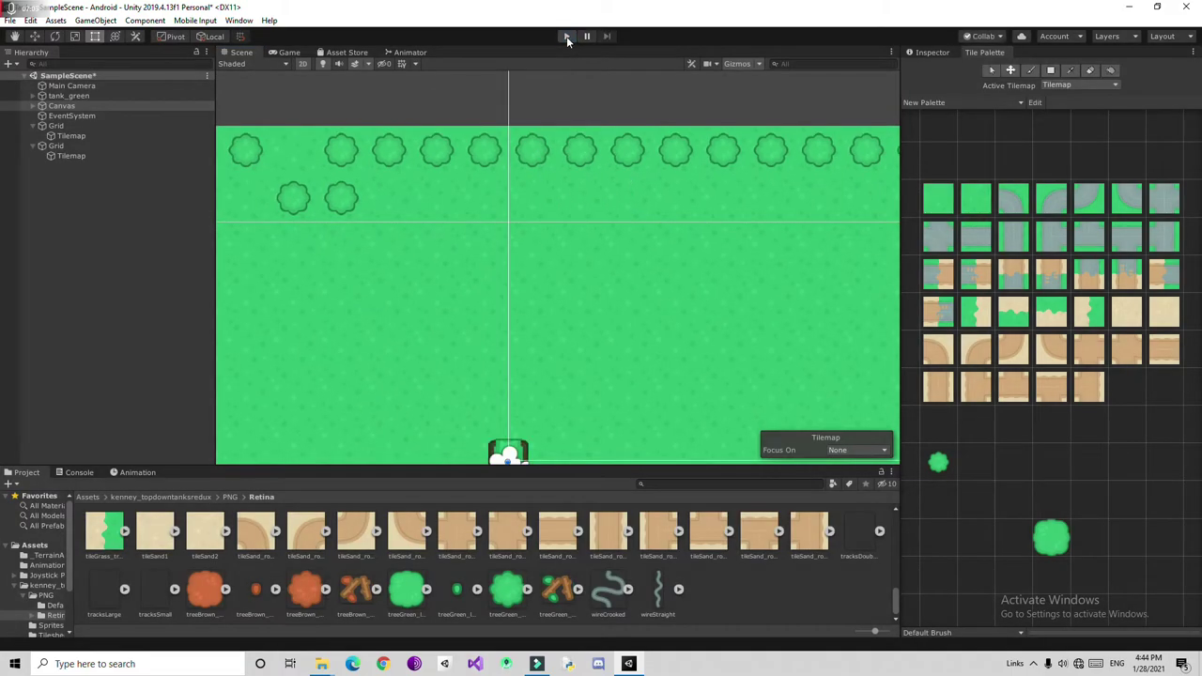
scroll(697, 258, down, 4)
- Collapse both Grids and brush a row of green grass along the top edge
scroll(1038, 373, down, 2)
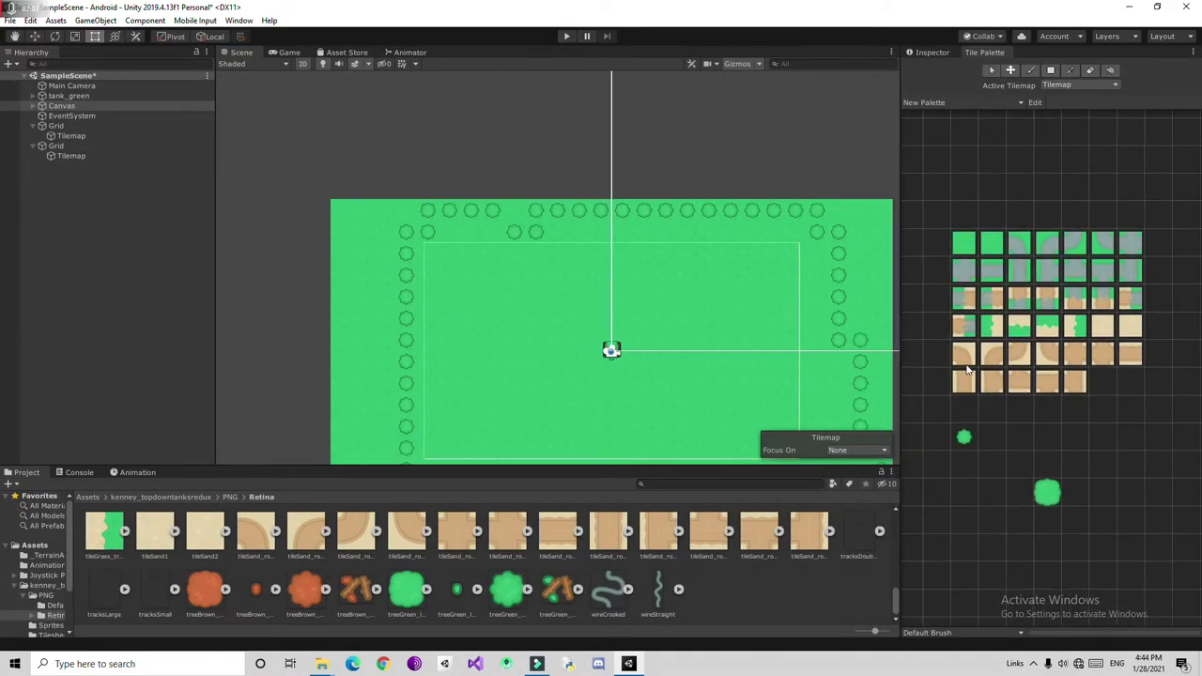
click(33, 124)
click(34, 135)
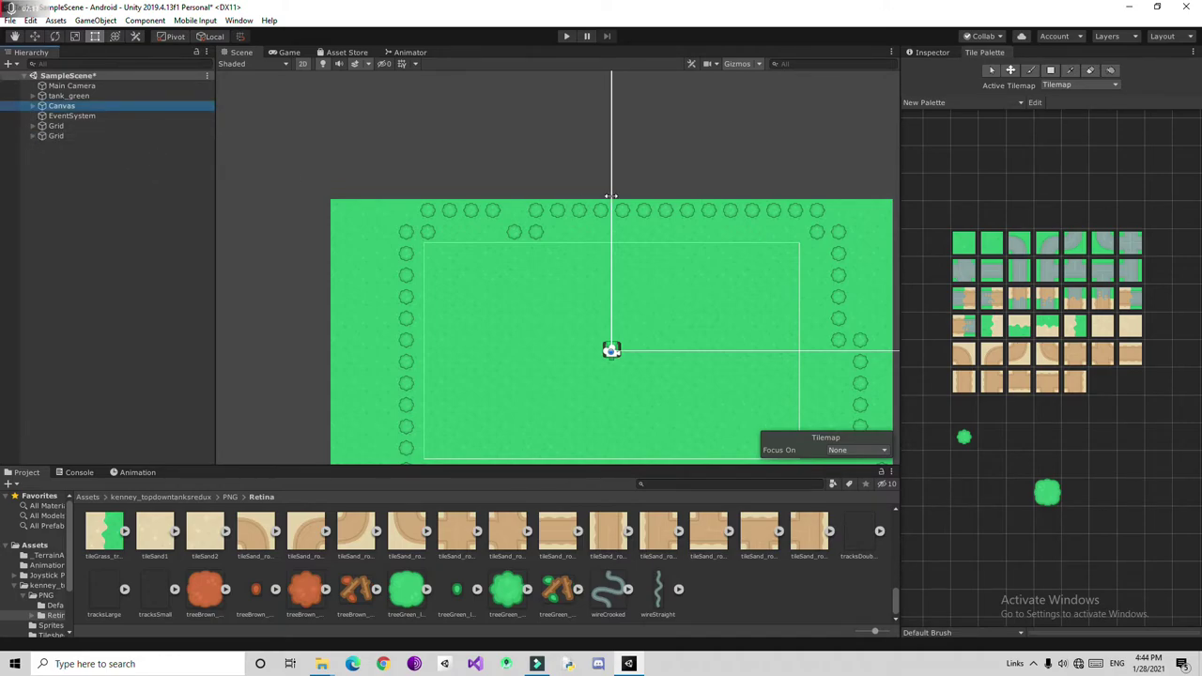
scroll(642, 204, down, 1)
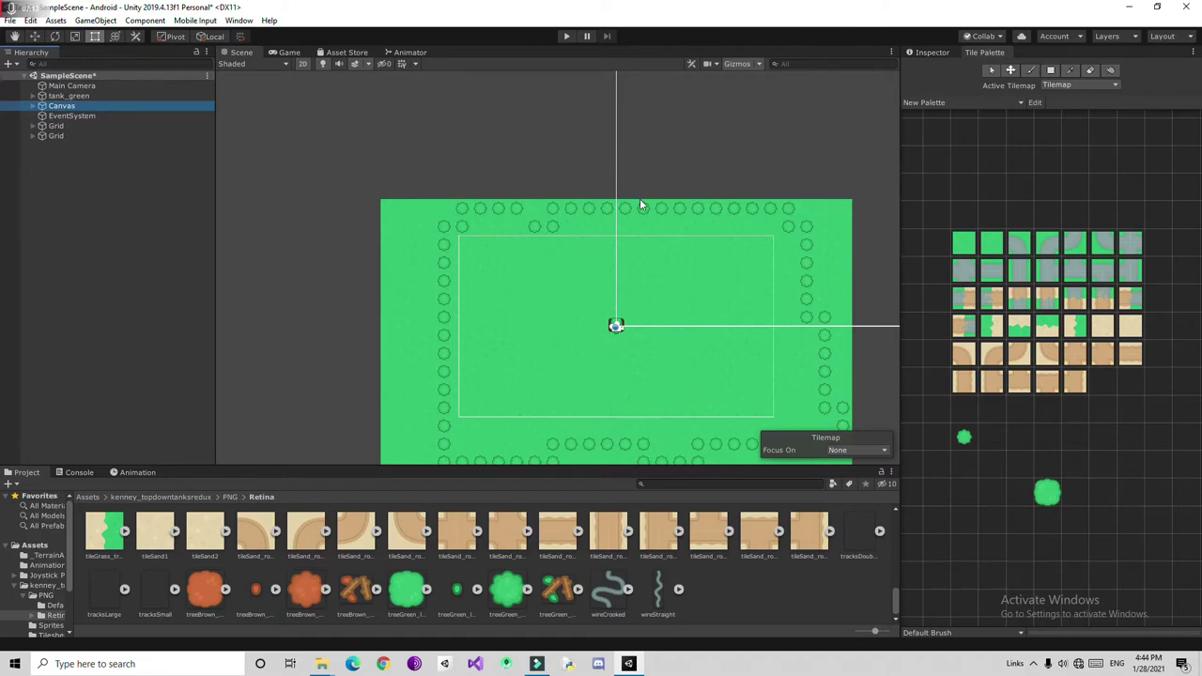
scroll(657, 203, down, 1)
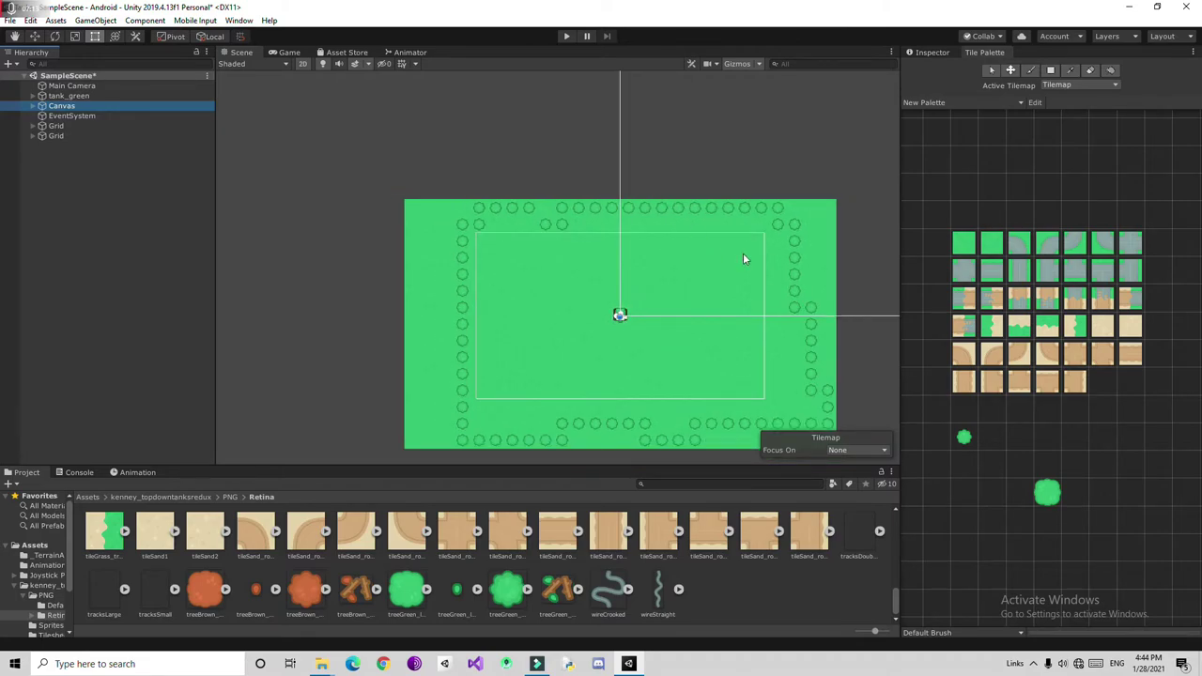
click(964, 243)
mouse_move(414, 194)
mouse_down()
mouse_move(529, 178)
mouse_move(794, 175)
mouse_up()
- Box-fill grass strips across the top, down the right side, and along the left side
click(1051, 72)
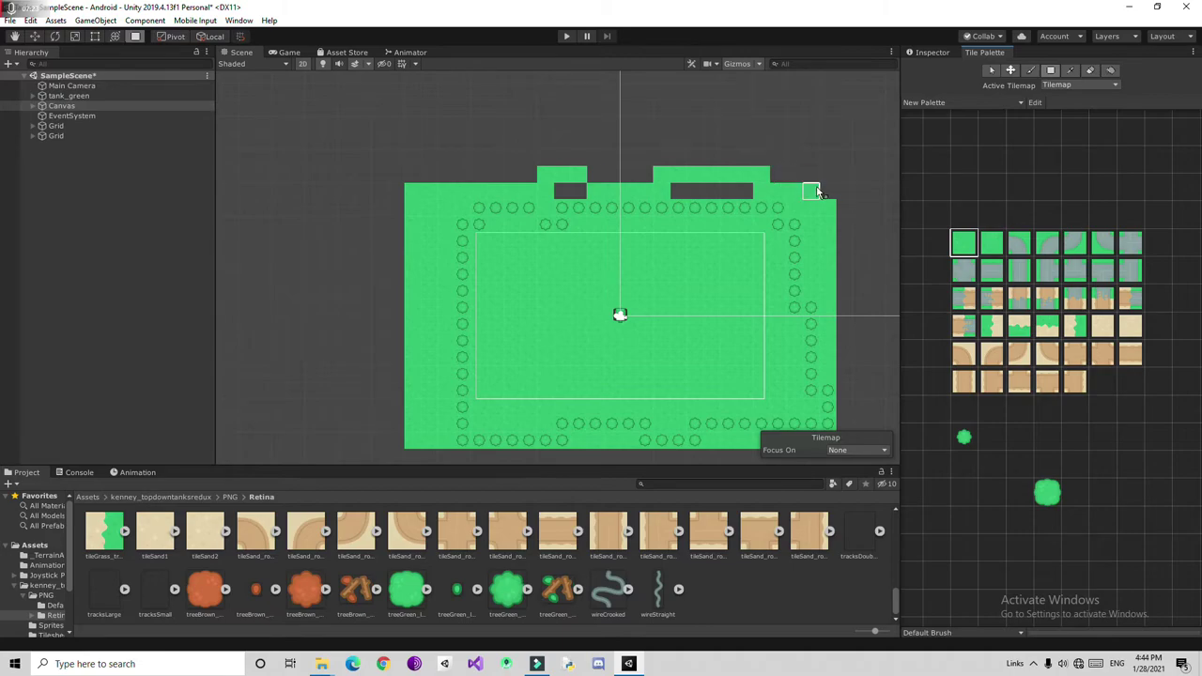
drag(830, 196, 416, 140)
scroll(840, 172, down, 1)
scroll(840, 169, down, 1)
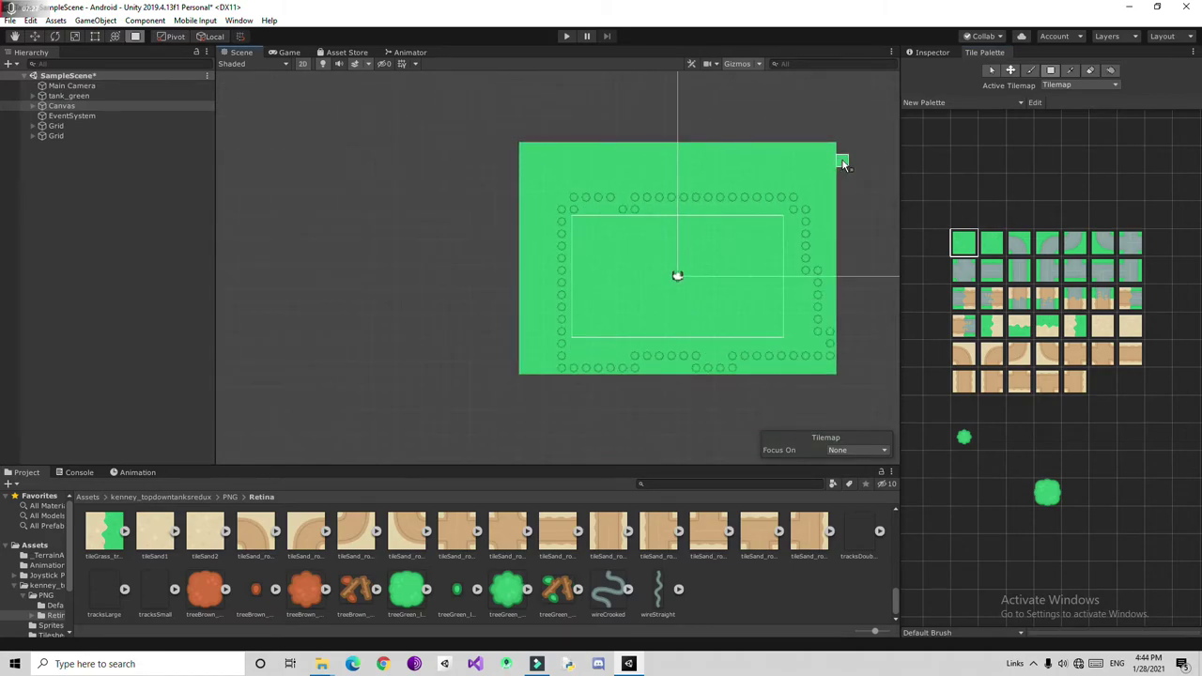
drag(839, 150, 501, 436)
drag(495, 372, 513, 160)
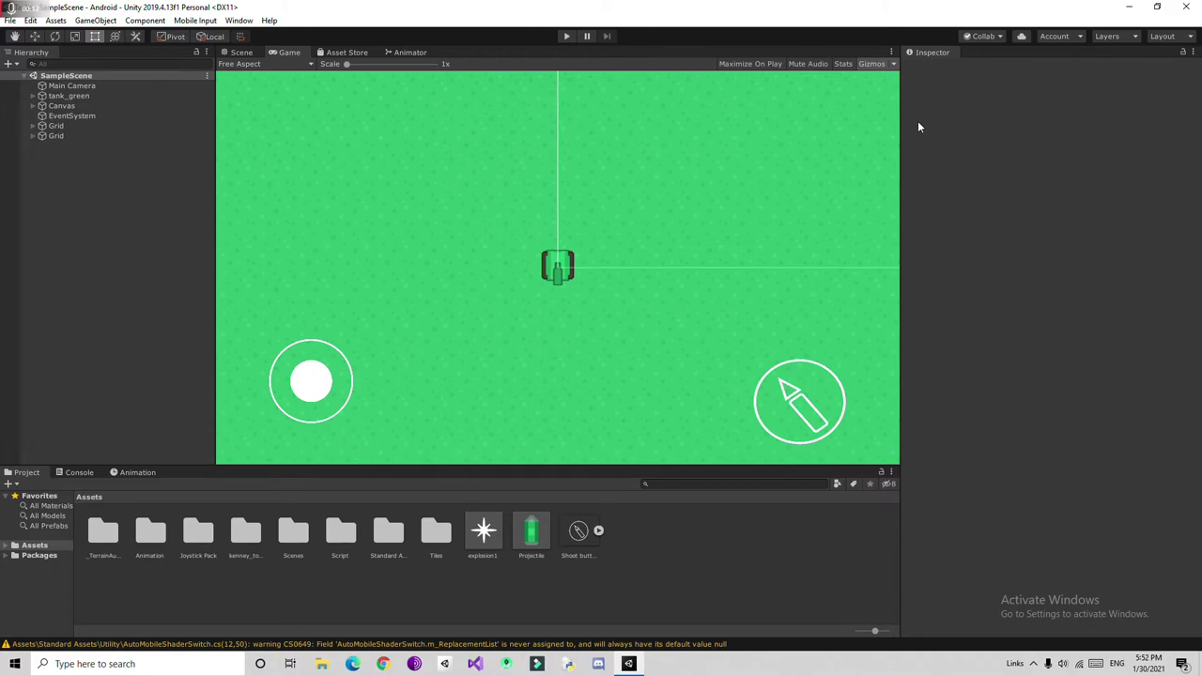
- Install Cinemachine 2.3.4 from the Package Manager, then close it
click(239, 21)
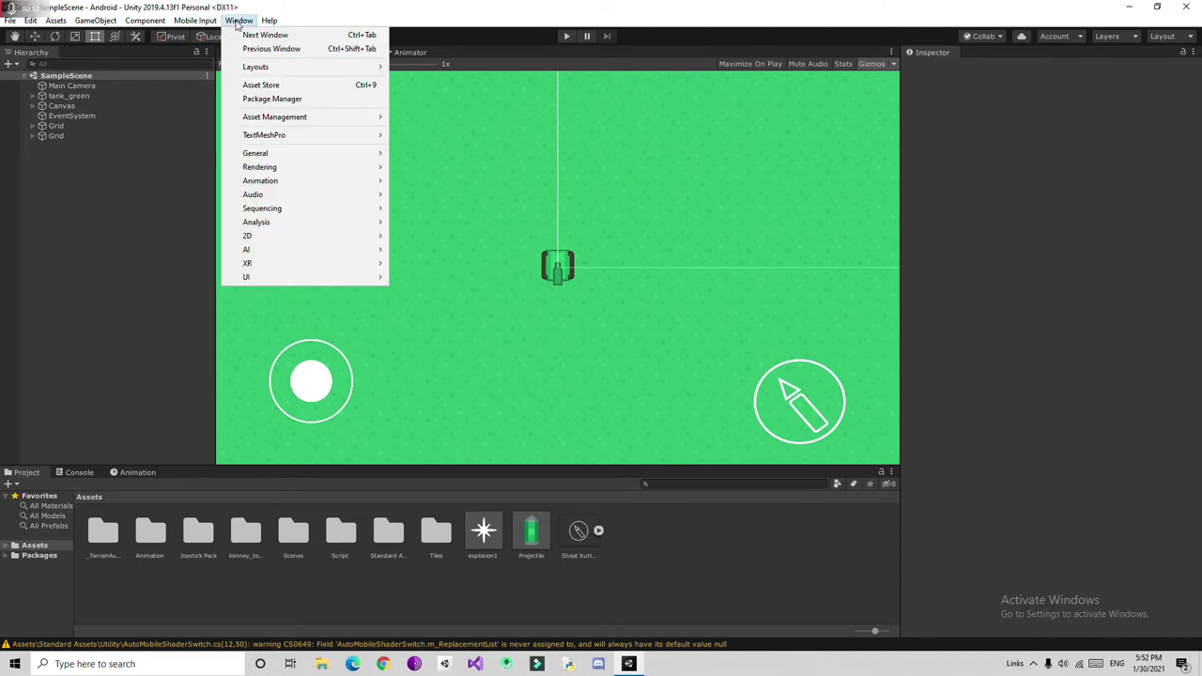
click(292, 99)
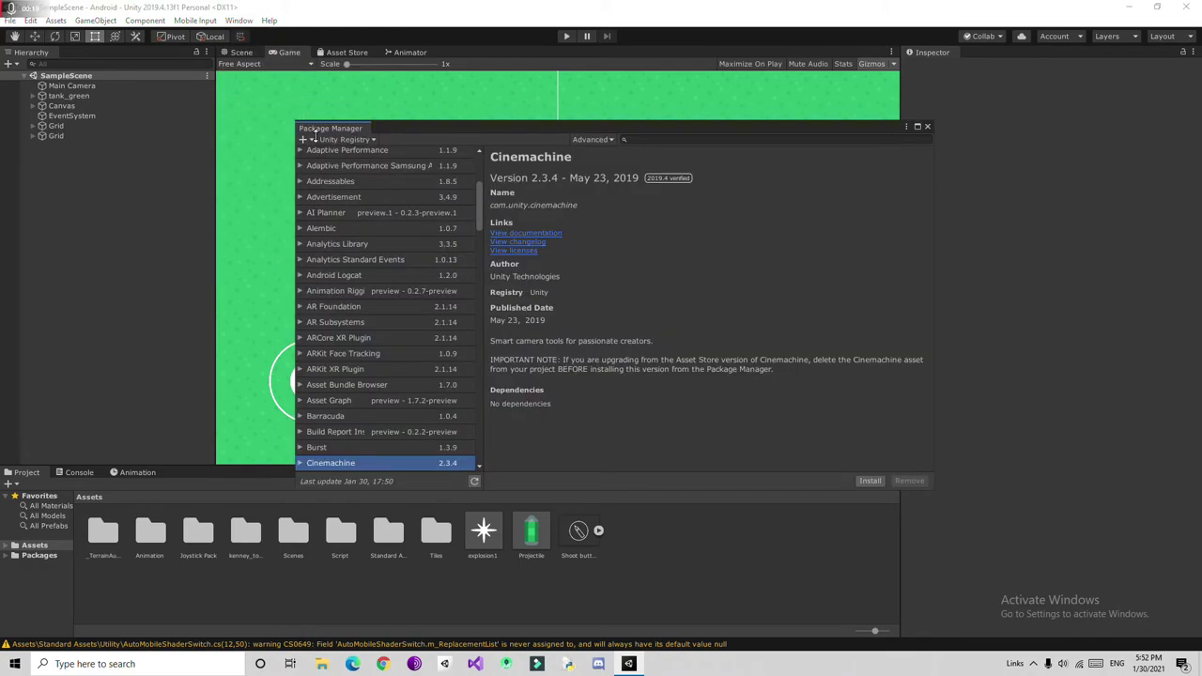
click(645, 140)
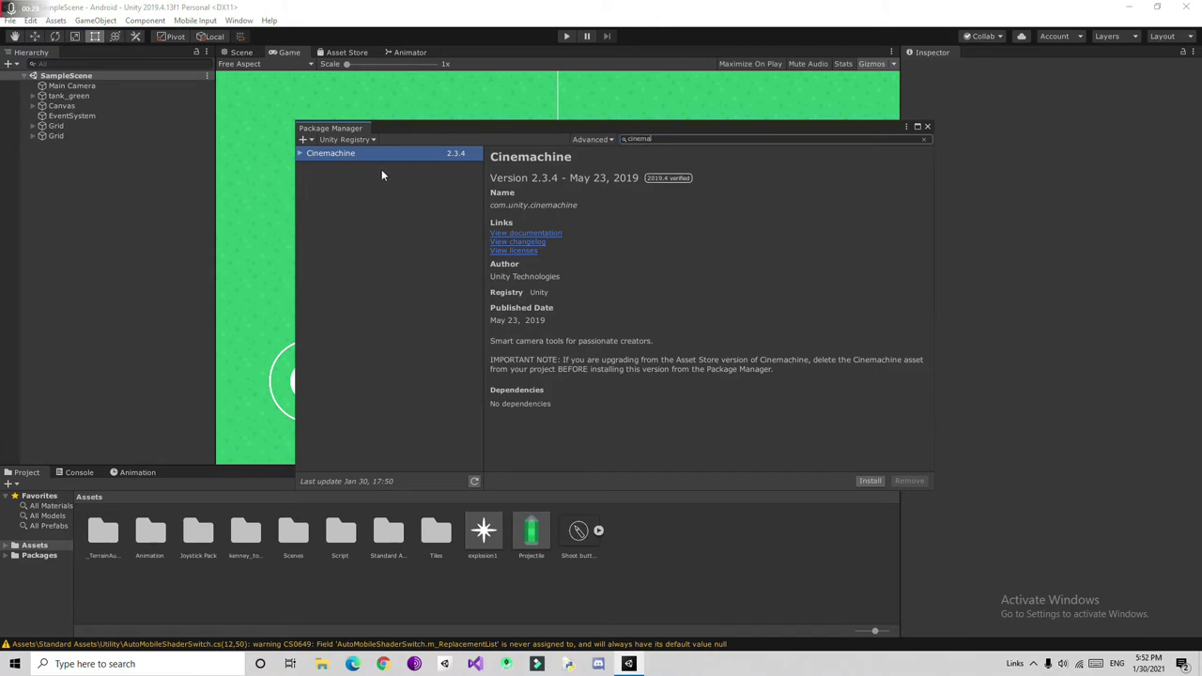
click(870, 481)
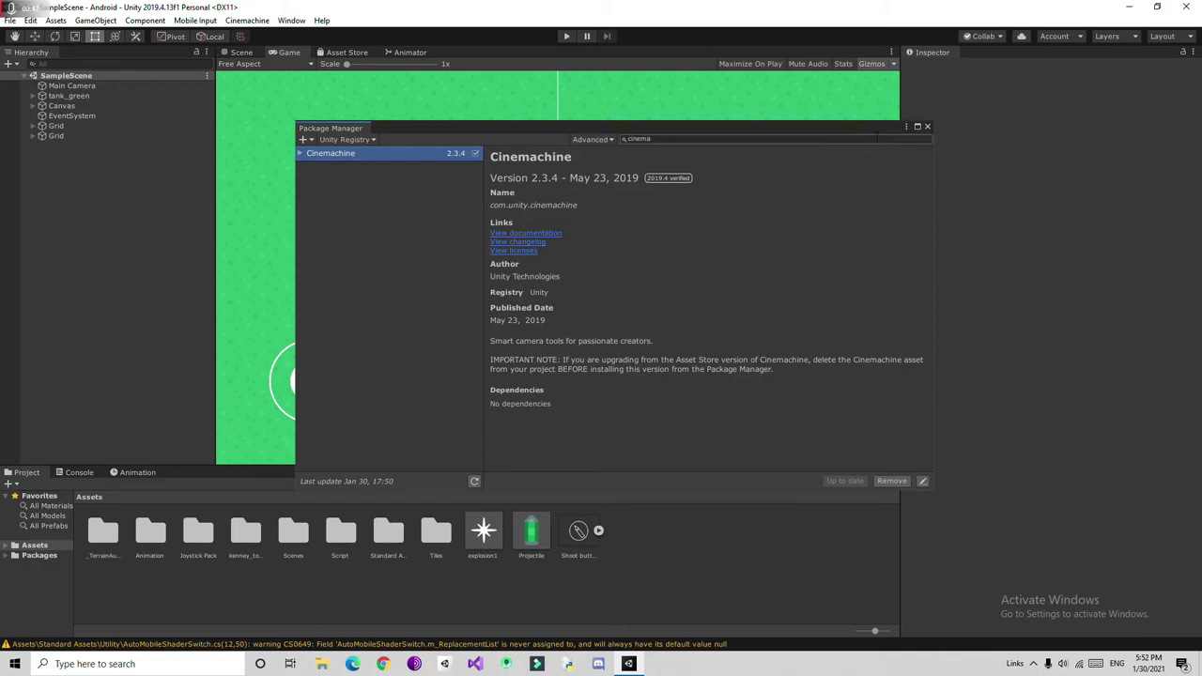
click(928, 127)
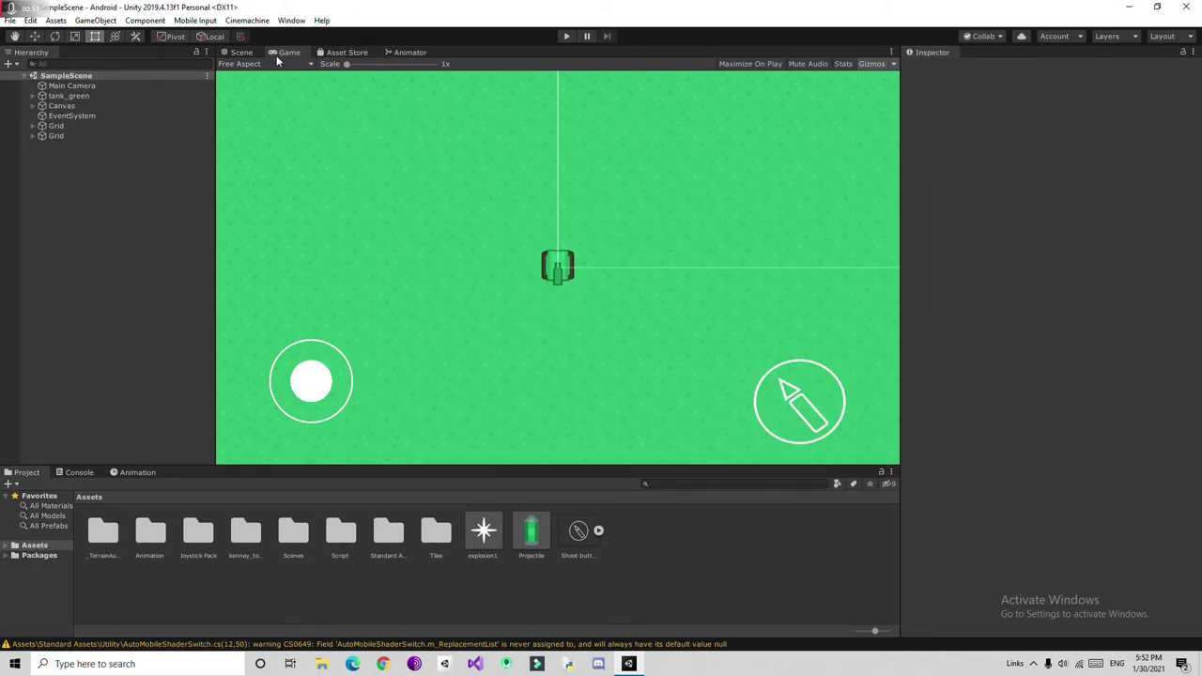
- Create the CM vcam1 2D camera and check Main Camera's CinemachineBrain
click(247, 20)
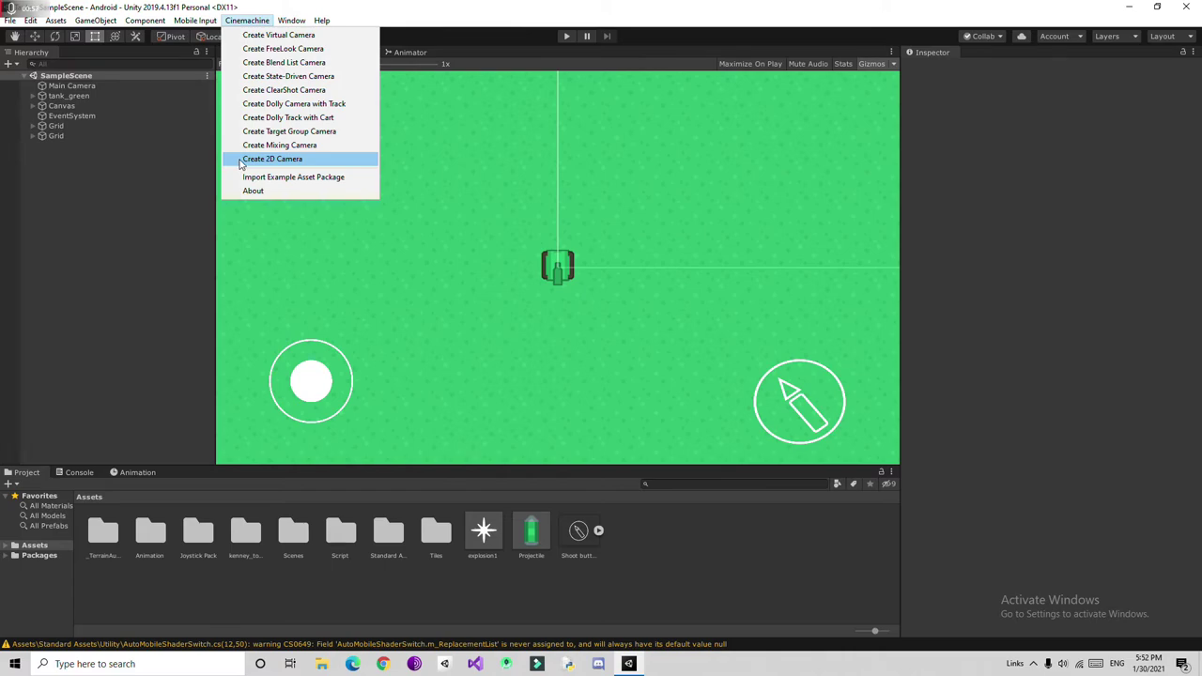
click(240, 159)
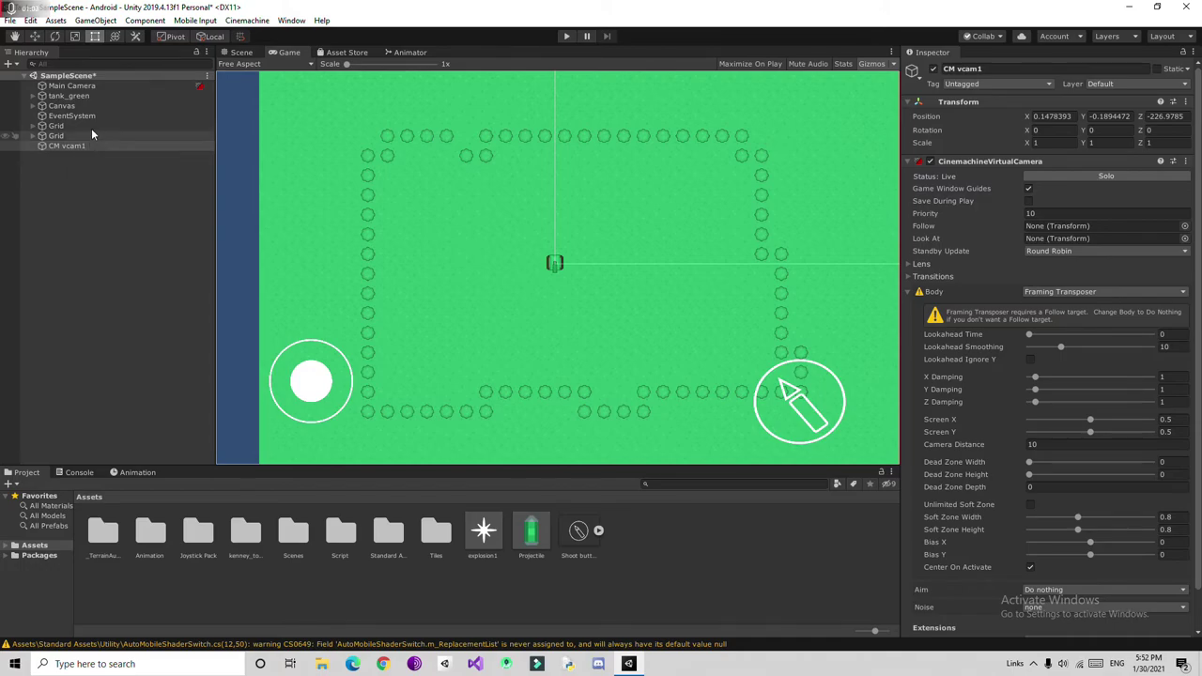
click(101, 86)
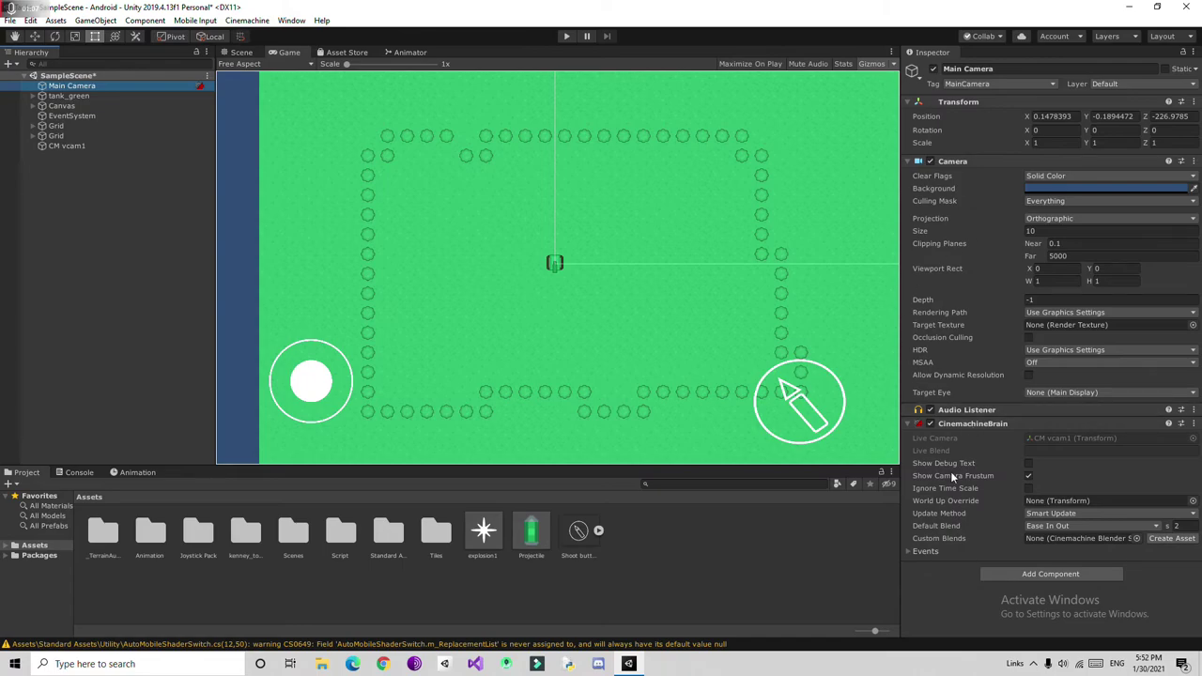
click(60, 148)
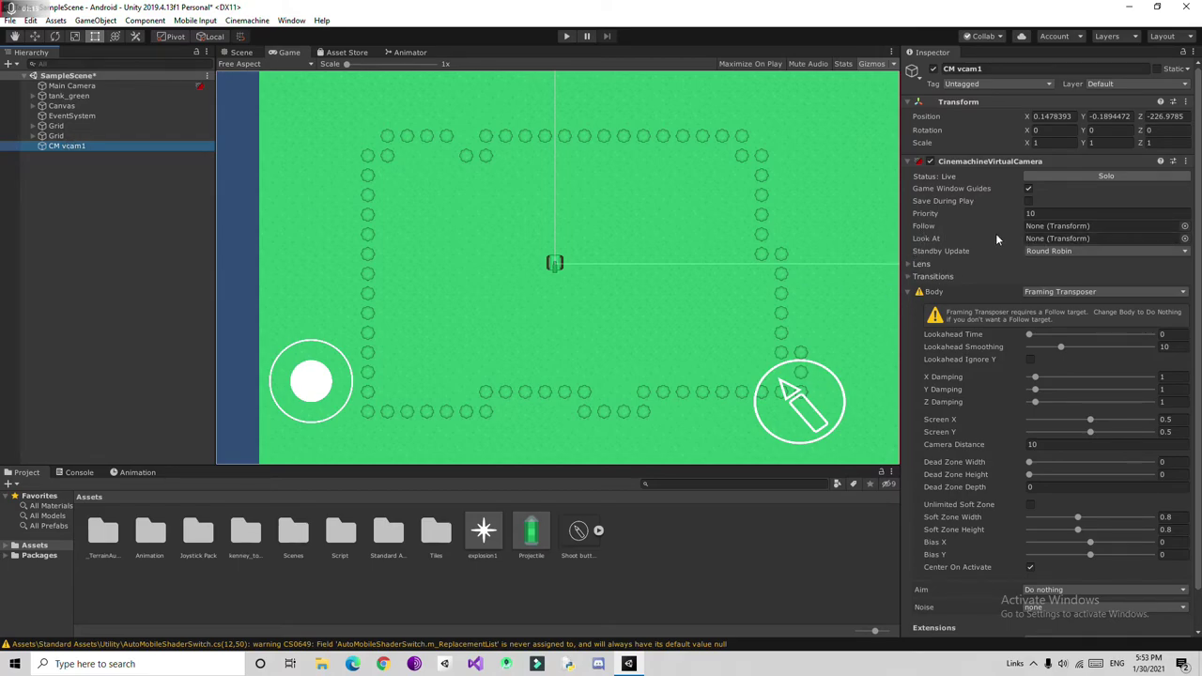
- Set CM vcam1 to follow tank_green, with Lens Orthographic Size 4 and Dutch 0
click(69, 96)
drag(70, 96, 1033, 225)
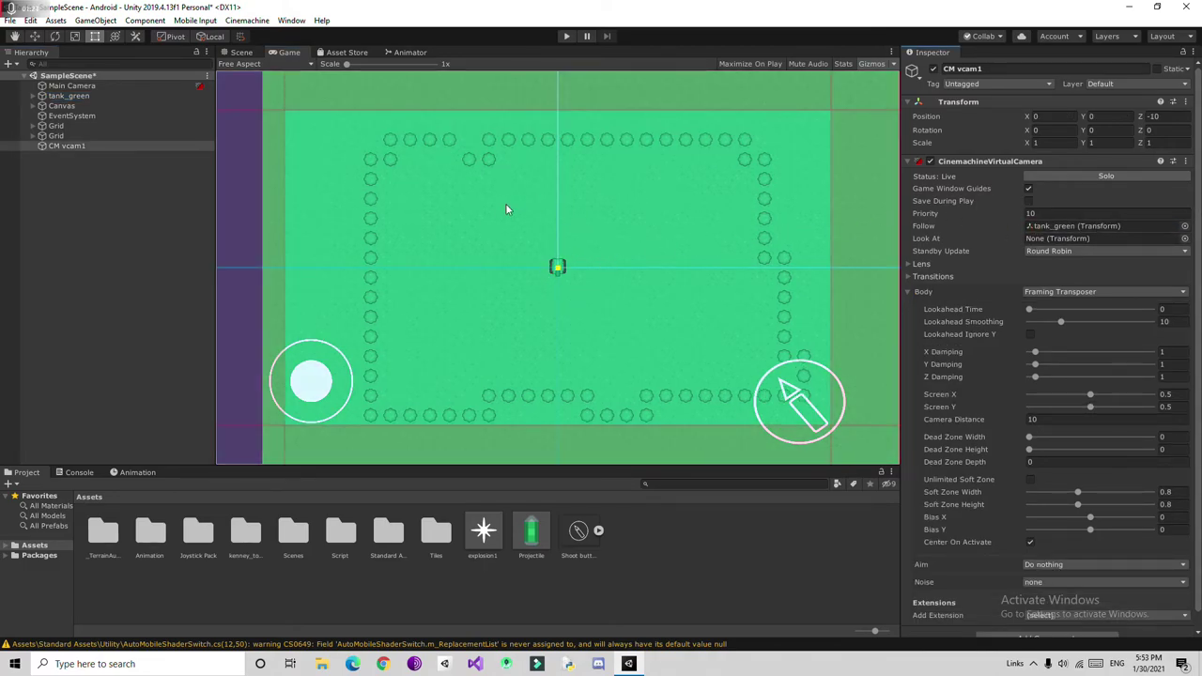
click(910, 264)
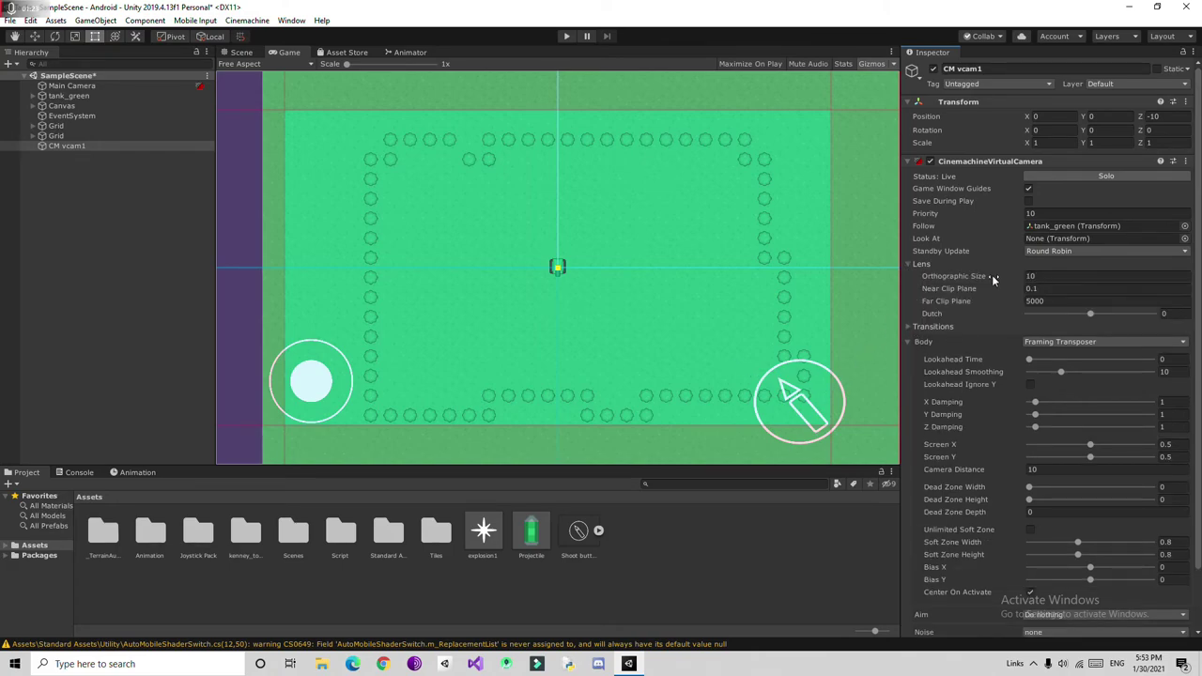
drag(1016, 278, 881, 287)
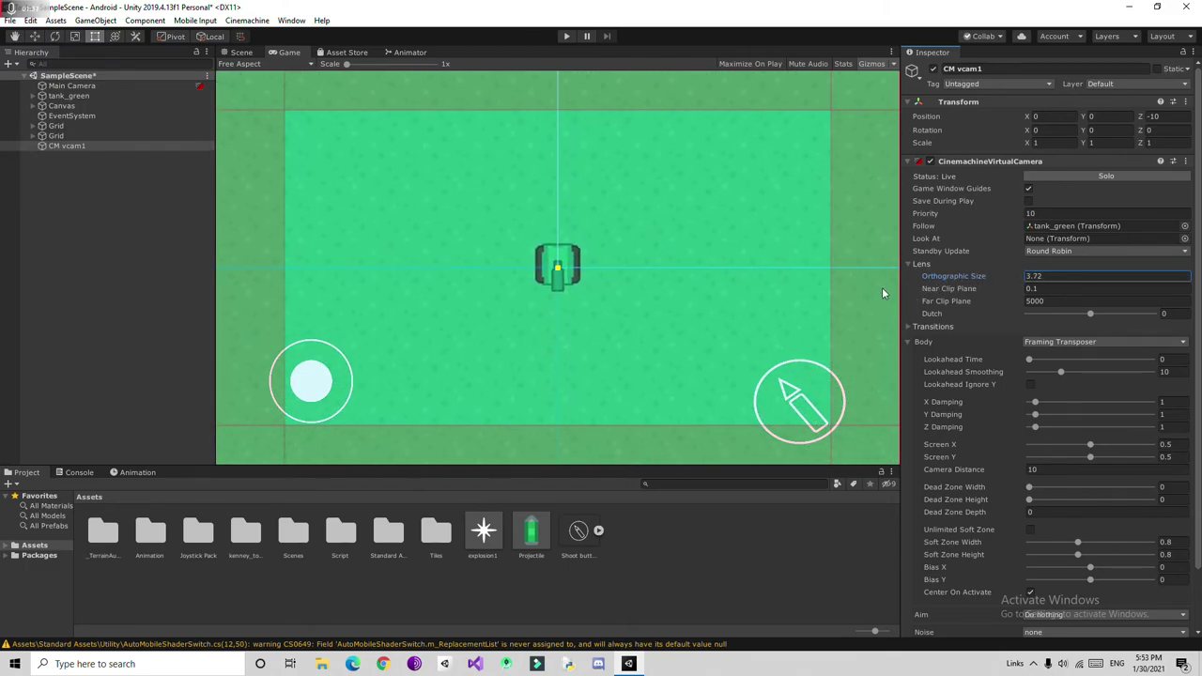
click(1064, 275)
text(5)
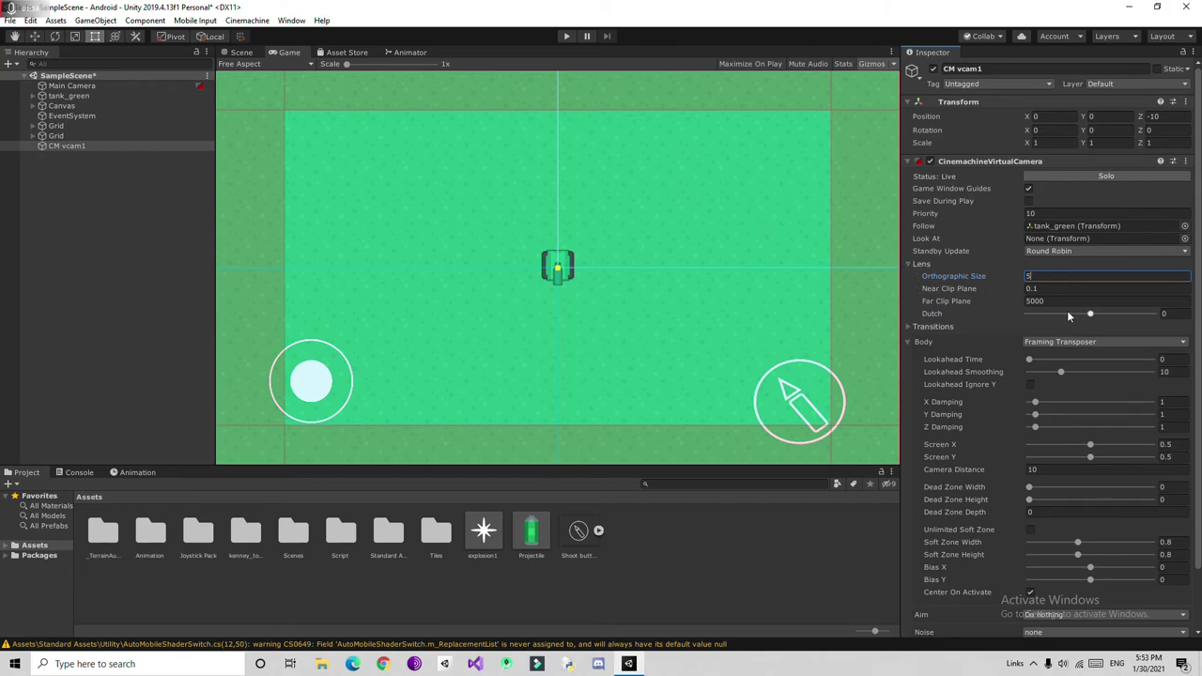
mouse_move(1090, 313)
mouse_down()
mouse_move(1118, 316)
mouse_move(1090, 316)
mouse_up()
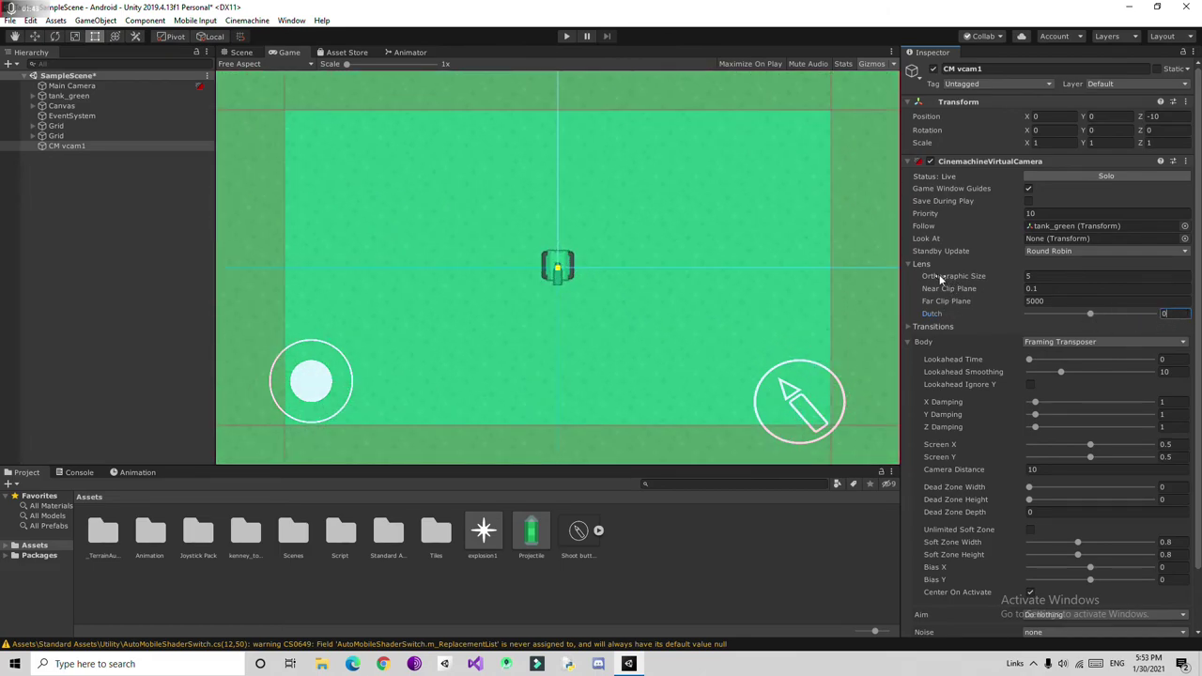
click(1029, 275)
text(4)
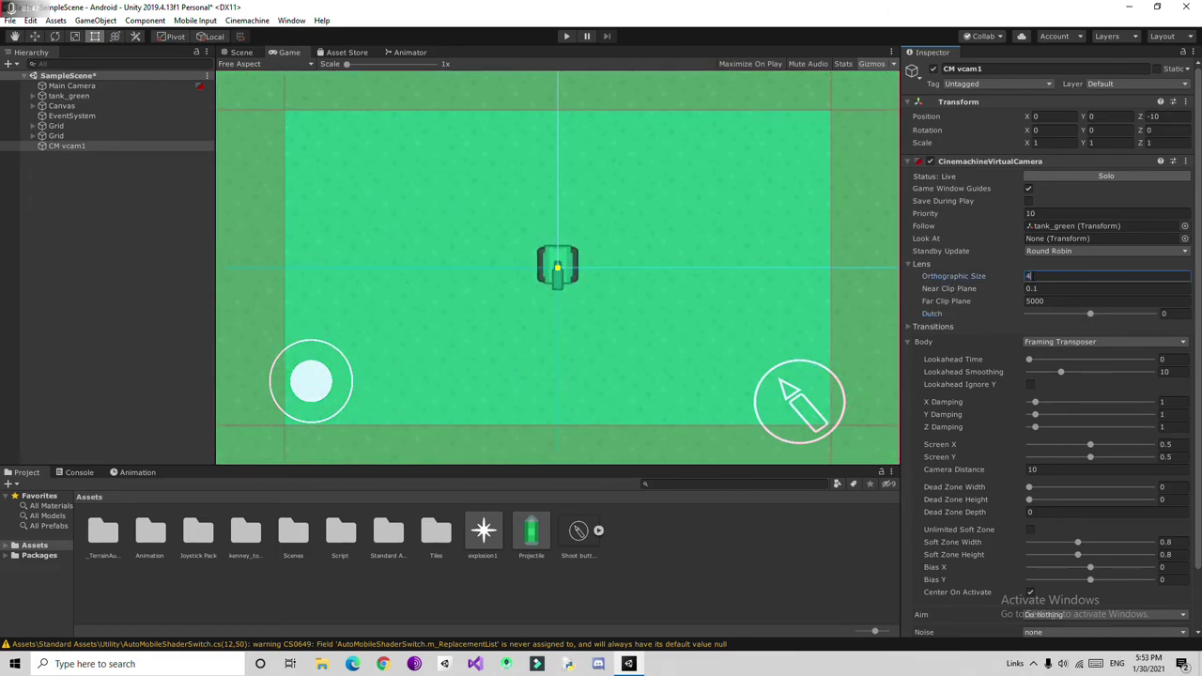
click(909, 268)
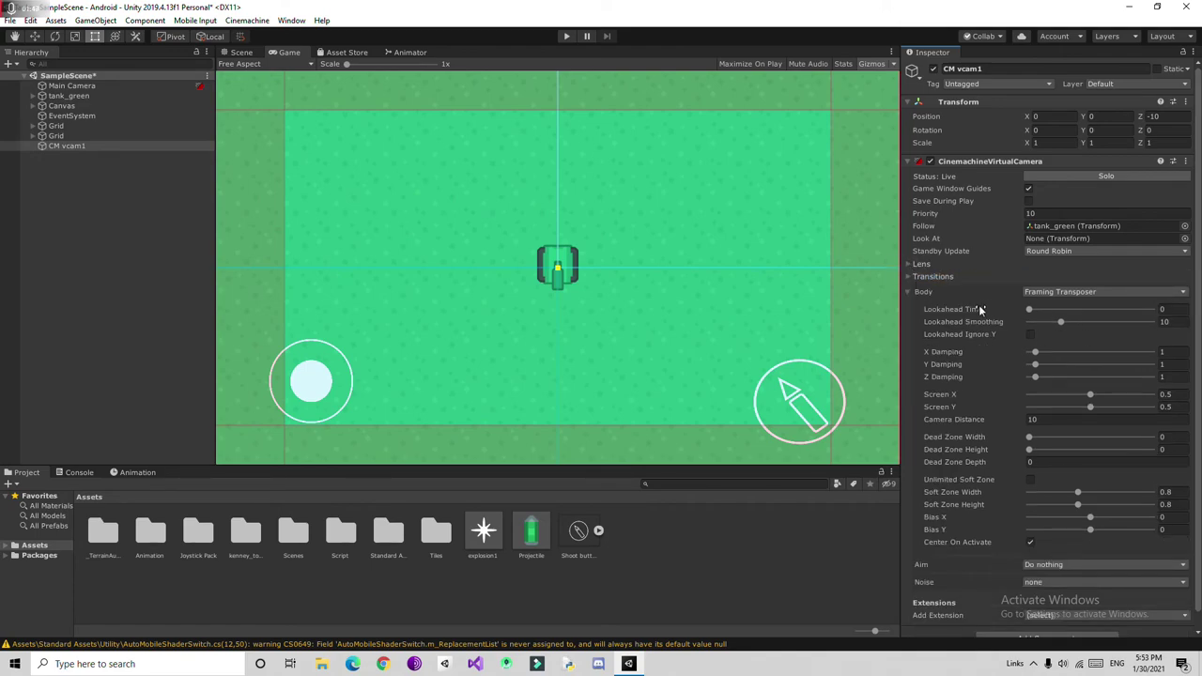
- Set Lookahead Time to 0.107 and drive the tank in play mode
drag(1030, 312, 1044, 313)
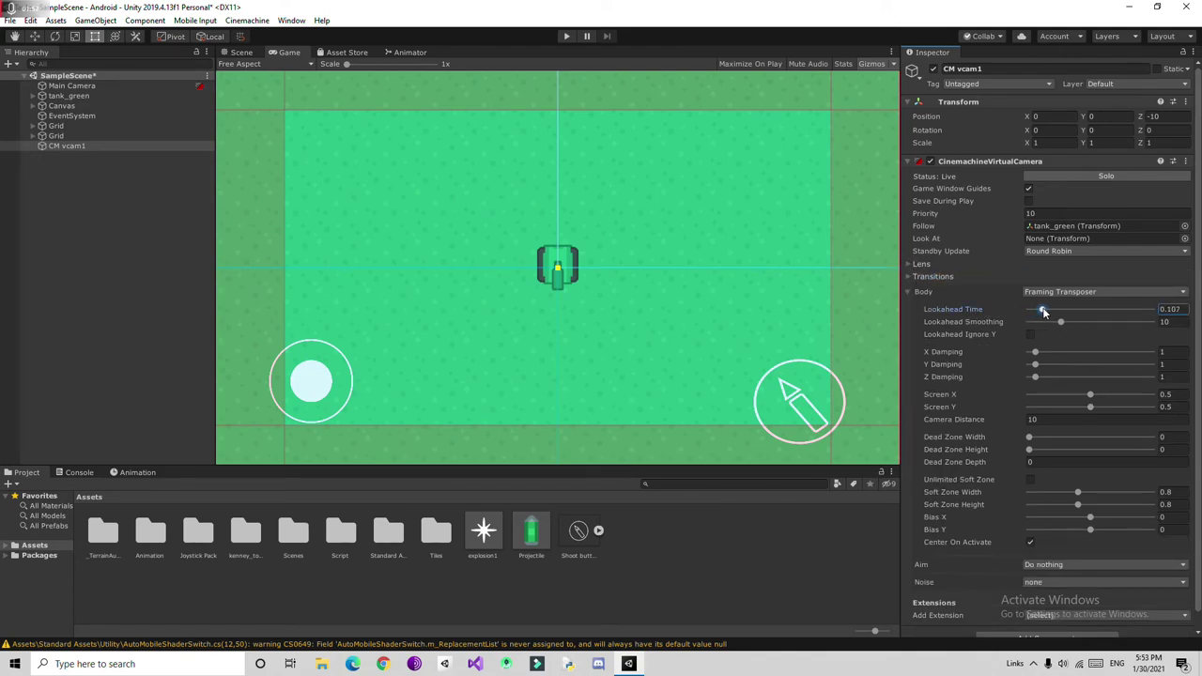
click(567, 36)
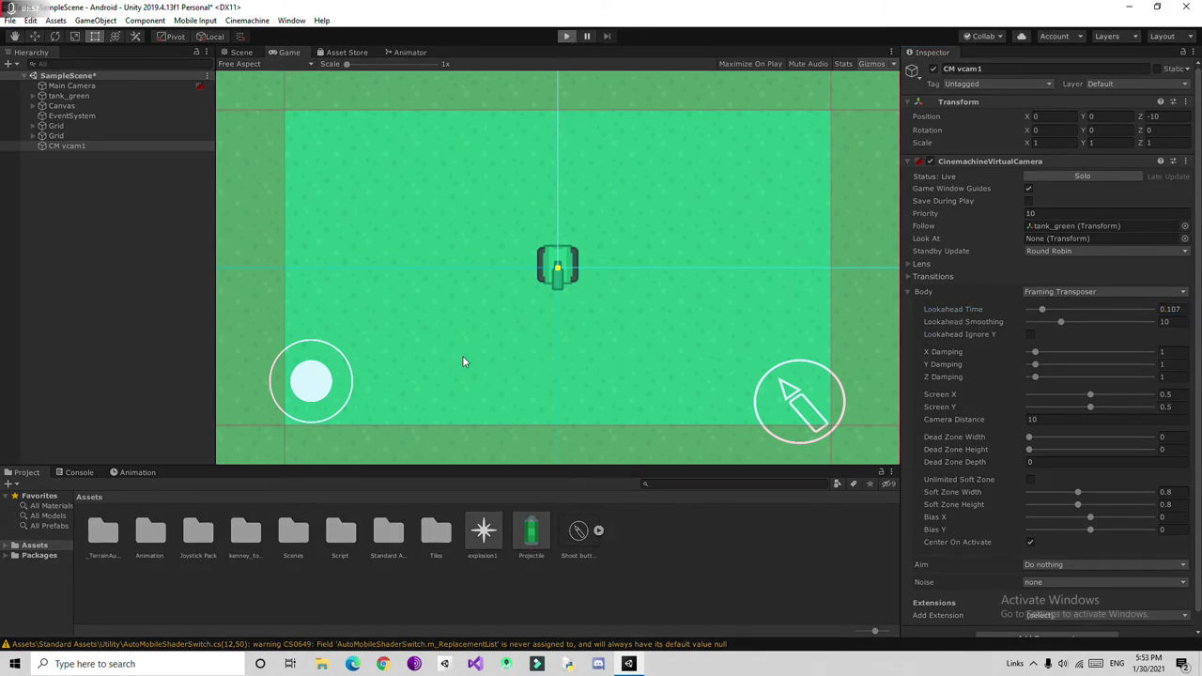
drag(320, 375, 368, 343)
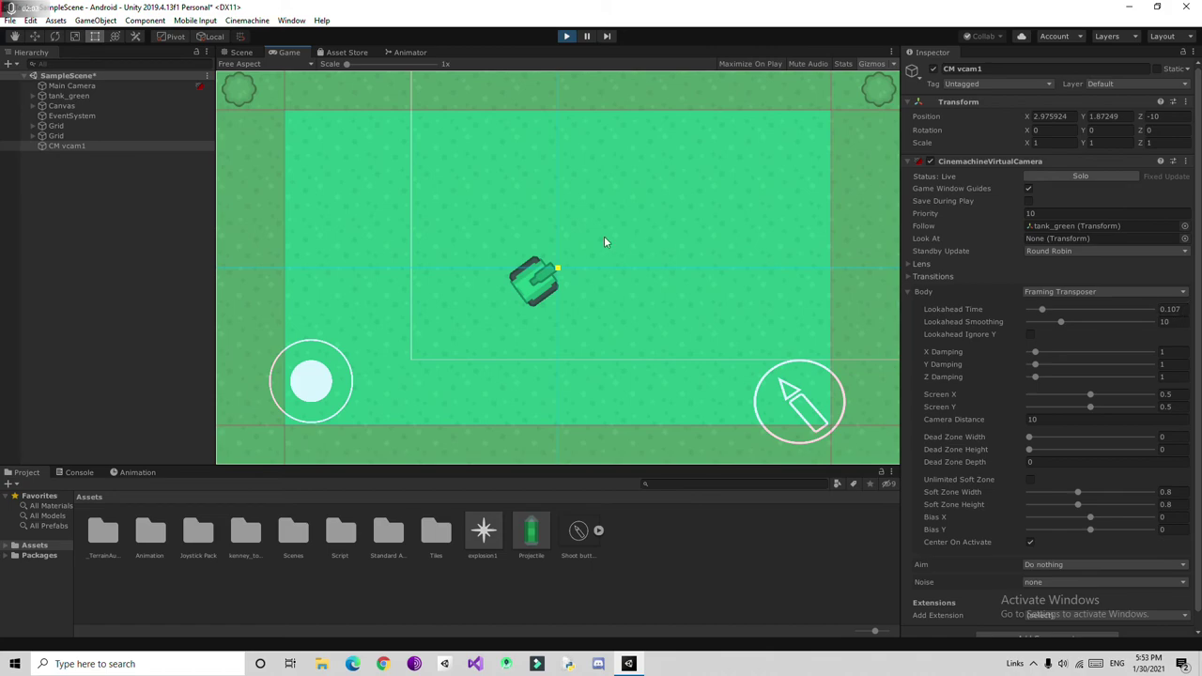
drag(311, 387, 306, 327)
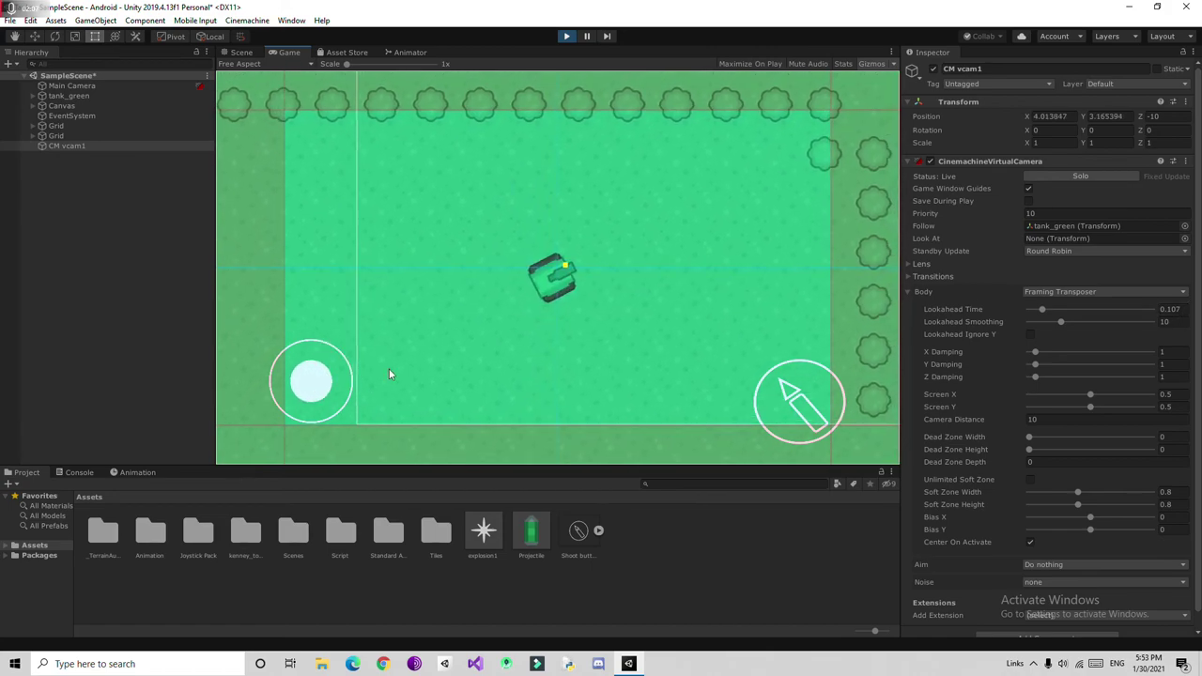
- Reset Lookahead Time to 0 and drive the tank again to confirm tracking
click(1169, 309)
text(0)
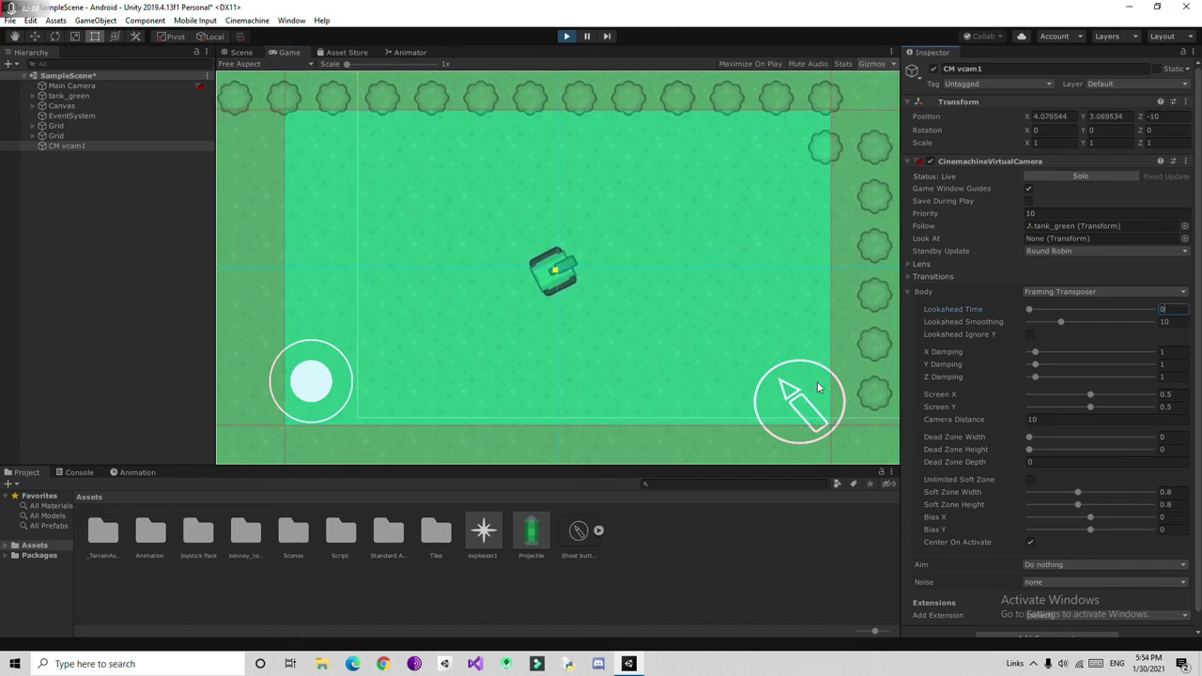
drag(301, 375, 550, 301)
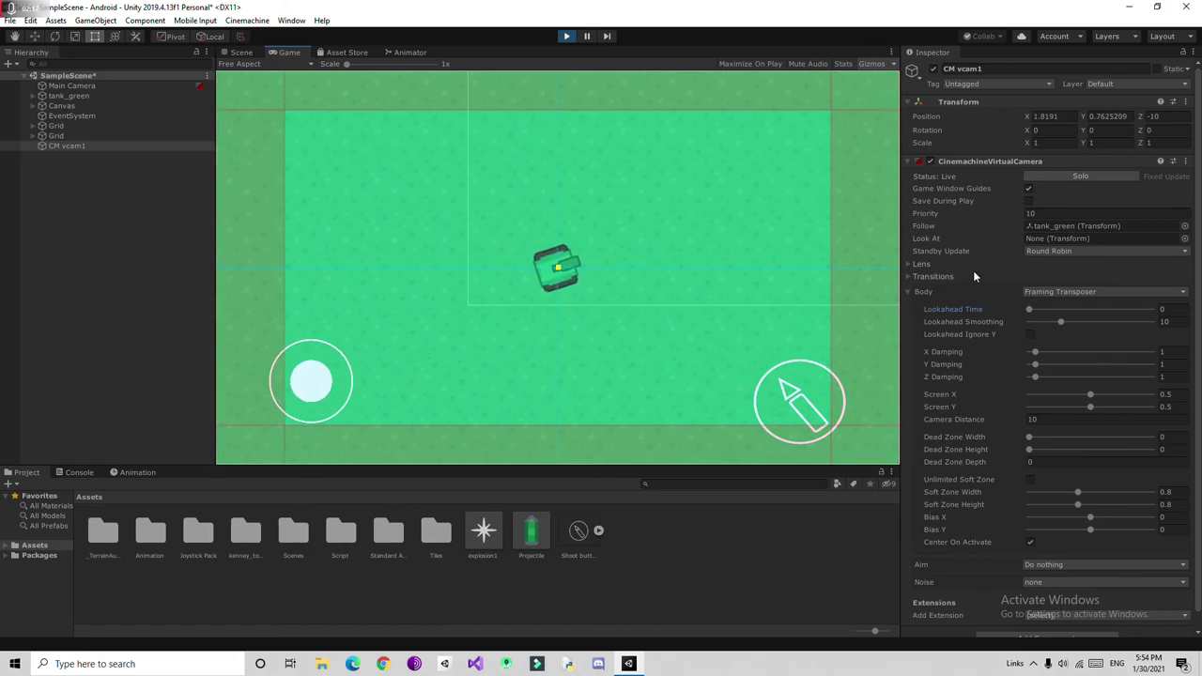
scroll(973, 270, down, 1)
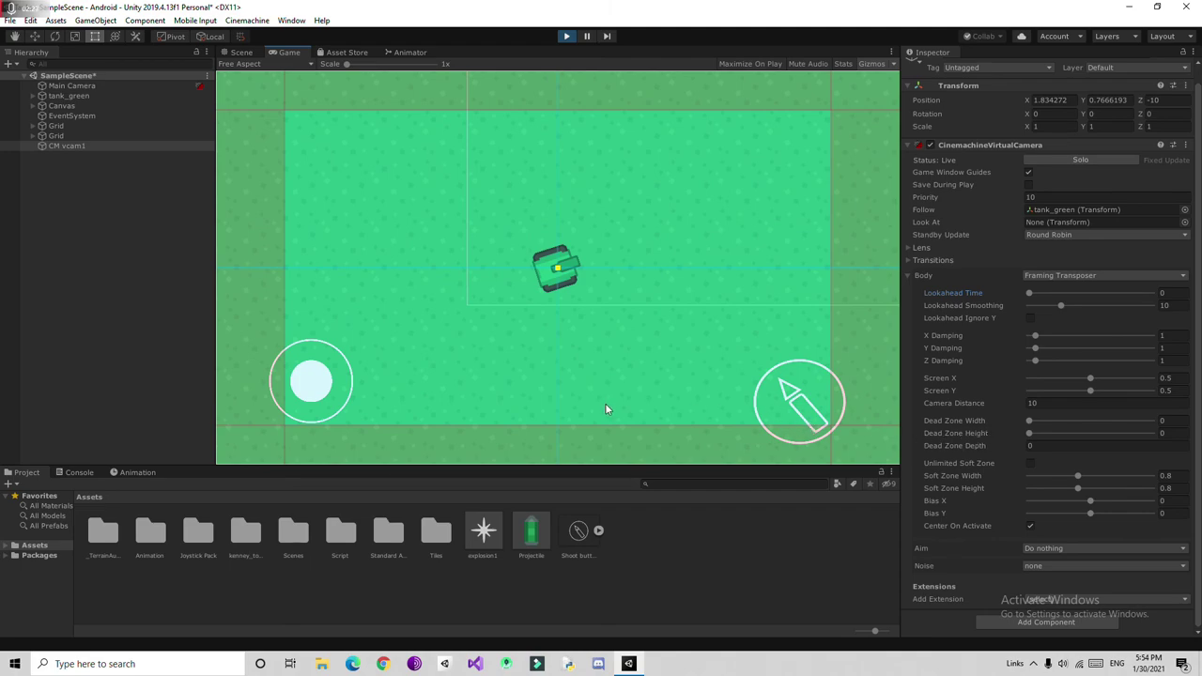
drag(300, 396, 686, 413)
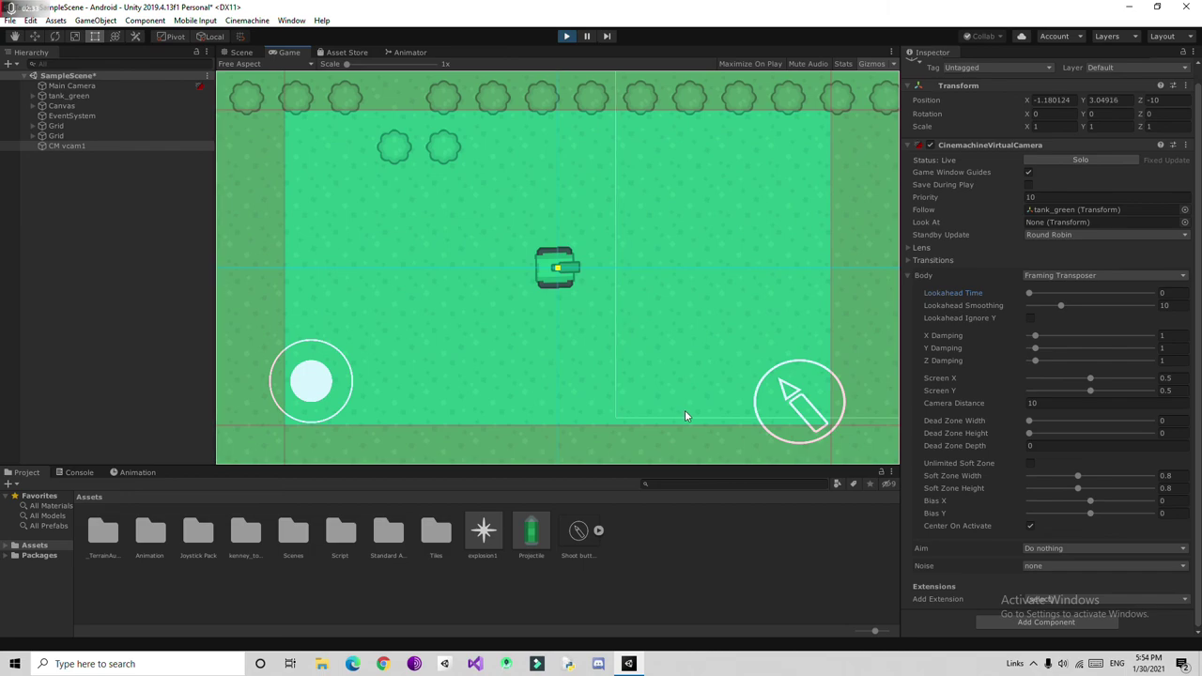